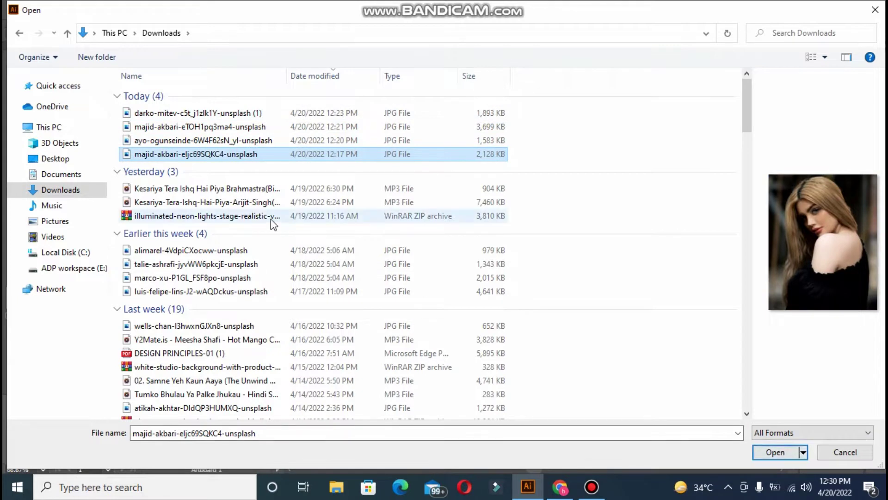
- Open the JPG photo of the woman in the teal jumpsuit from the Downloads folder
click(240, 141)
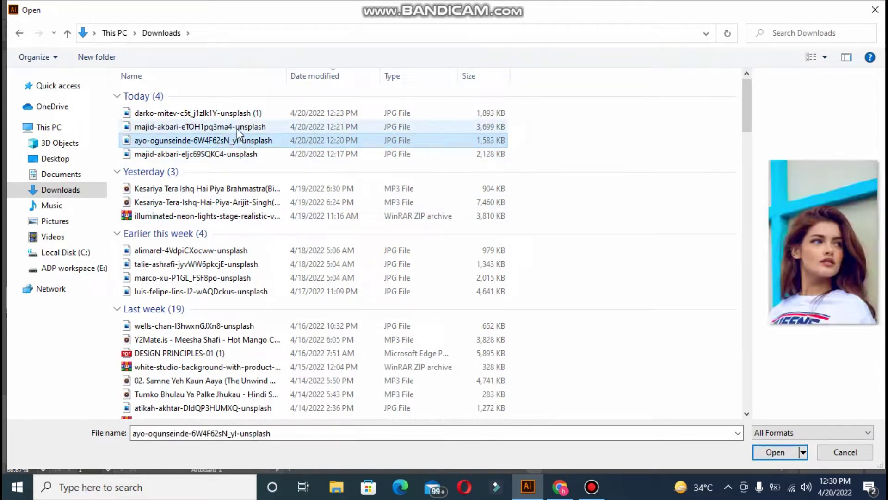
click(237, 129)
click(237, 127)
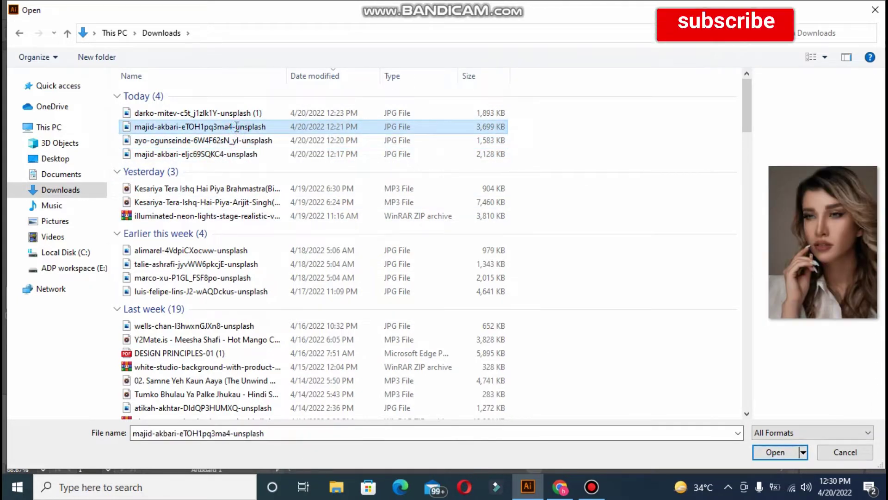
click(231, 113)
click(775, 452)
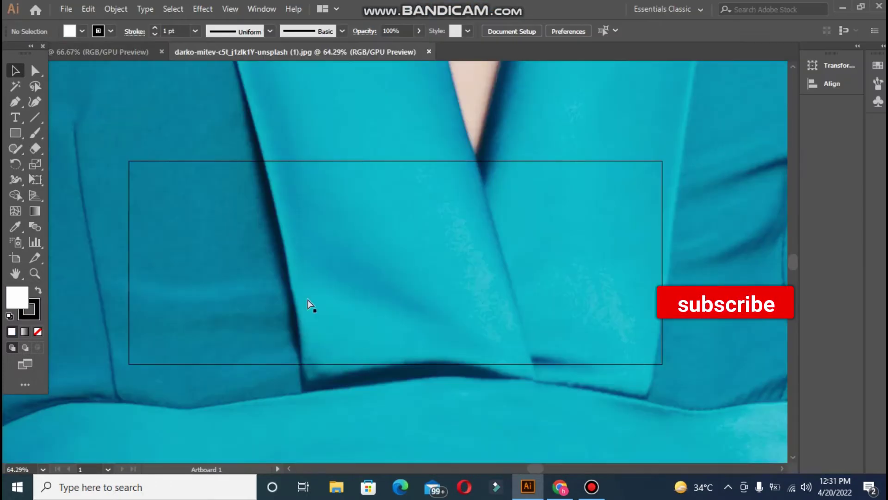
- Scale the opened jumpsuit photo down to about half its size
key(ctrl+minus)
key(ctrl+minus)
key(ctrl+minus)
key(ctrl+minus)
key(ctrl+minus)
key(ctrl+minus)
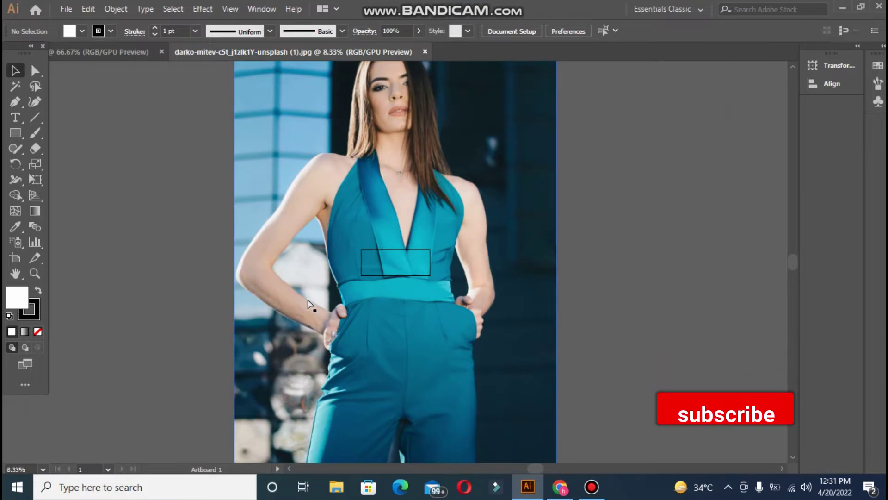
key(ctrl+minus)
key(ctrl+minus)
key(ctrl+minus)
click(354, 232)
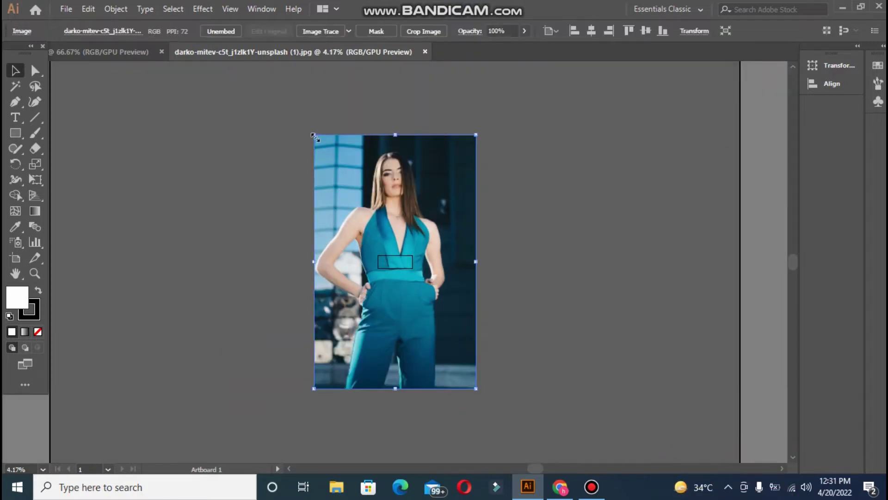
drag(314, 135, 396, 262)
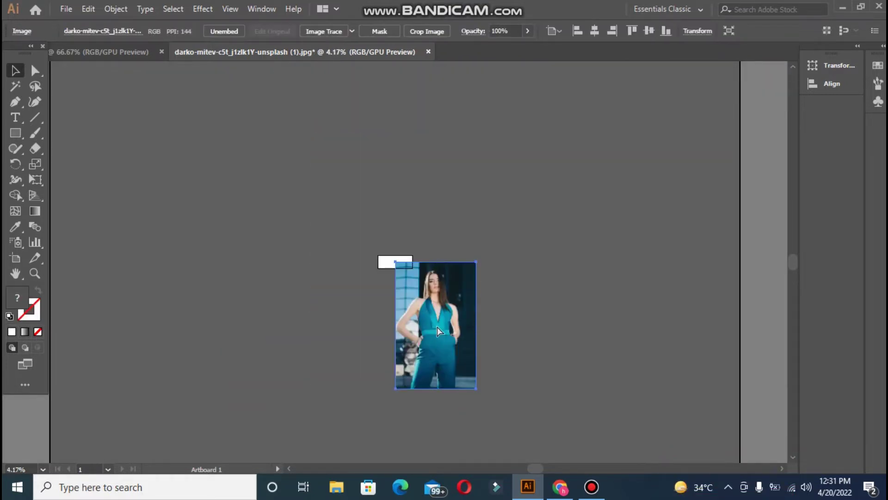
- Paste the photo into the banner document with the blue shape, shrink it and park it beside the artboard
click(134, 53)
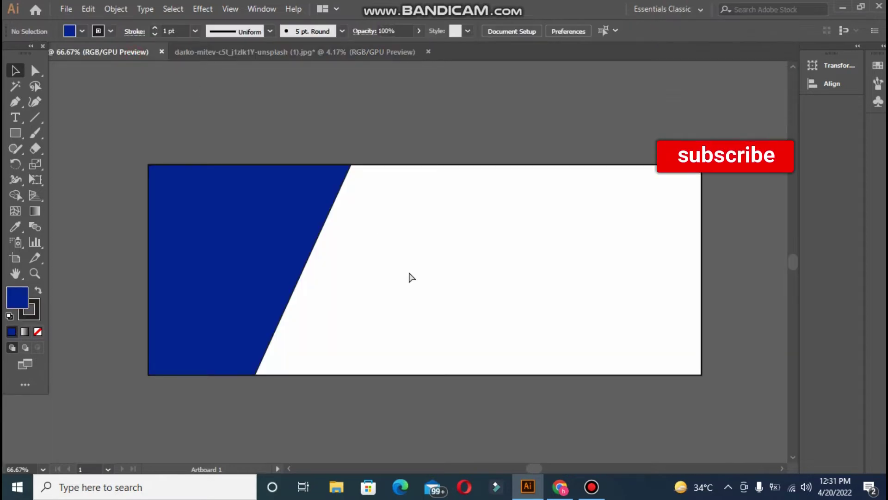
key(ctrl+v)
key(ctrl+minus)
key(ctrl+minus)
key(ctrl+minus)
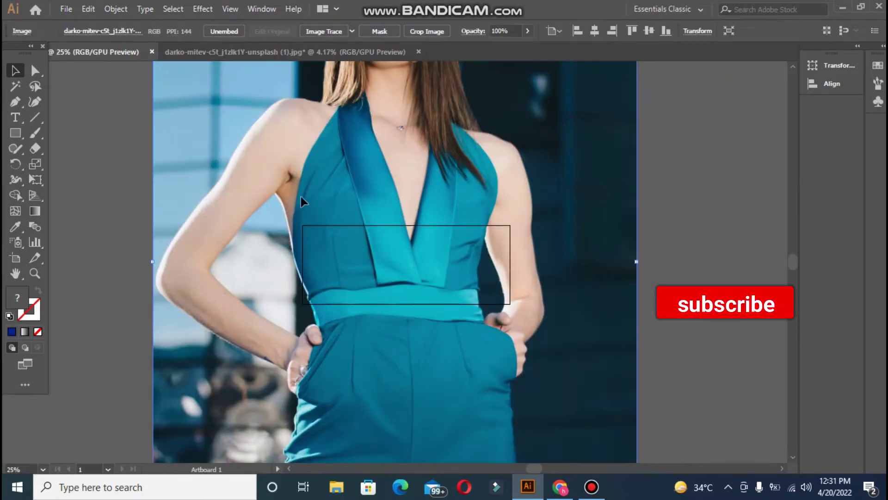
drag(145, 261, 583, 331)
key(ctrl+plus)
key(ctrl+plus)
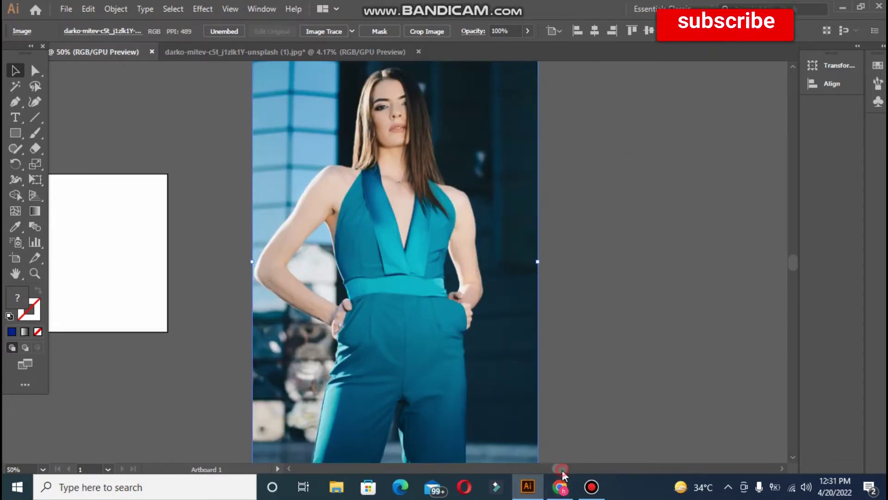
drag(562, 470, 540, 471)
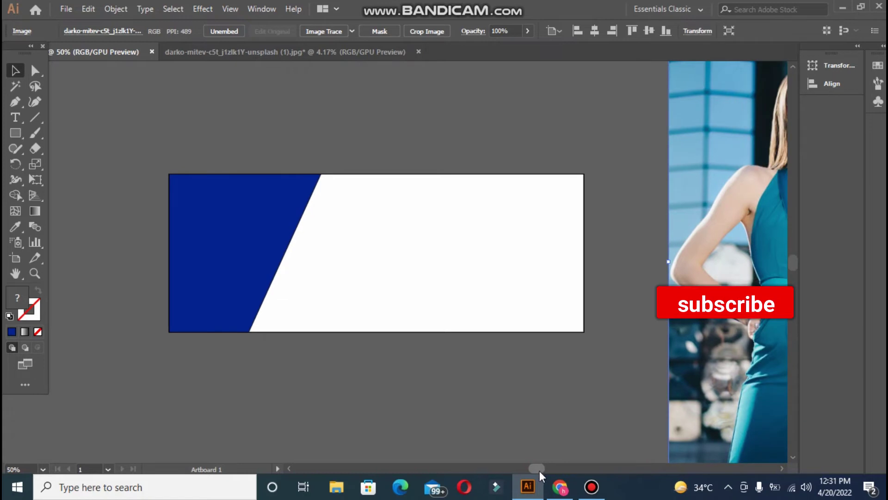
- With the Pen tool, draw an unfilled slanted parallelogram about 122 px wide and 312 px high along the blue shape's slanted edge
click(16, 105)
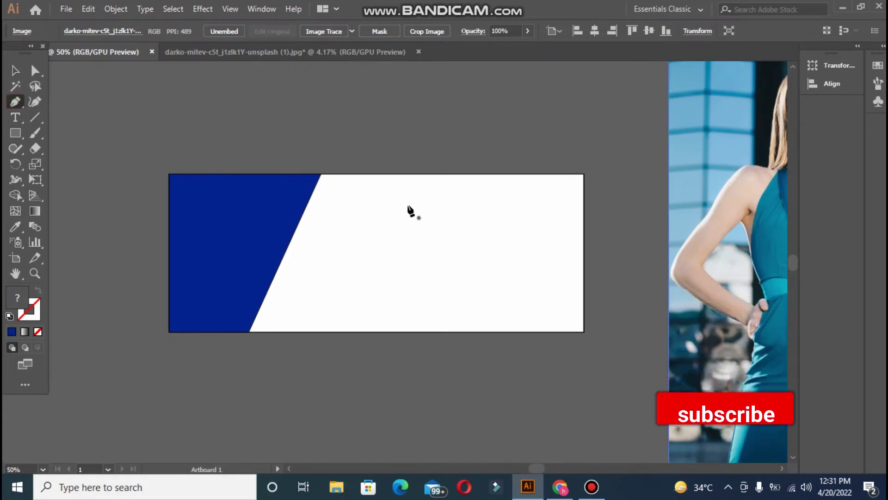
click(321, 174)
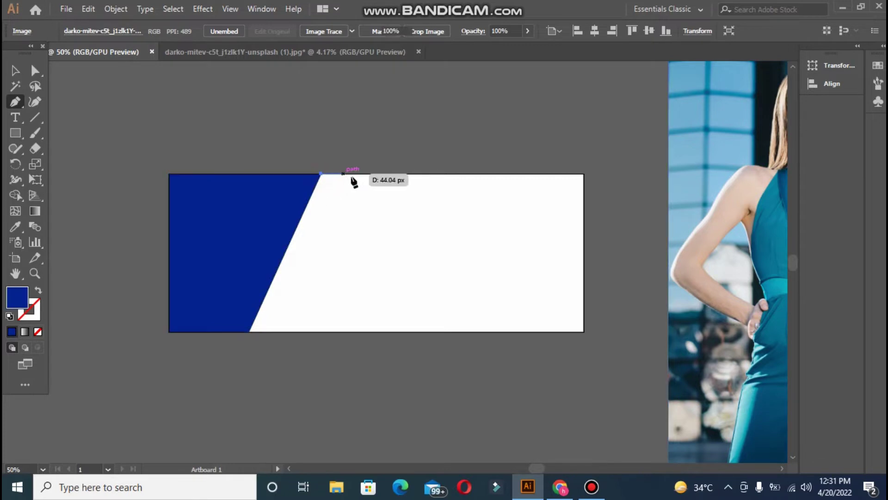
click(383, 175)
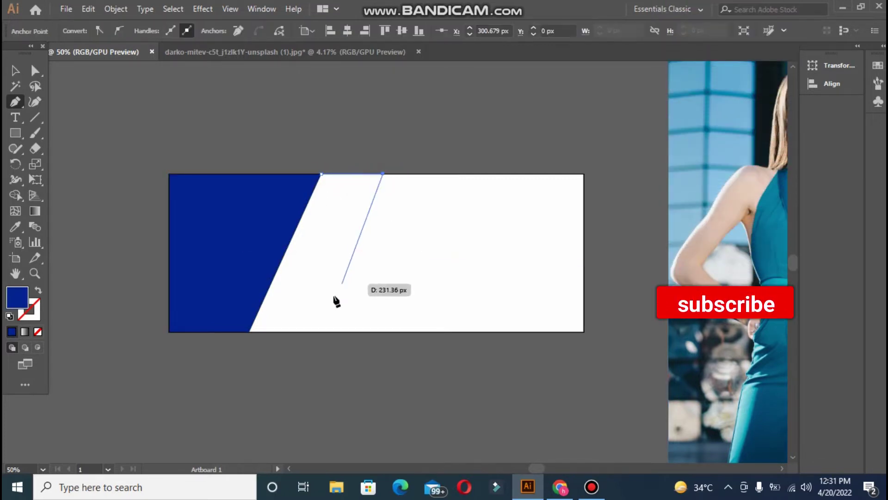
click(311, 330)
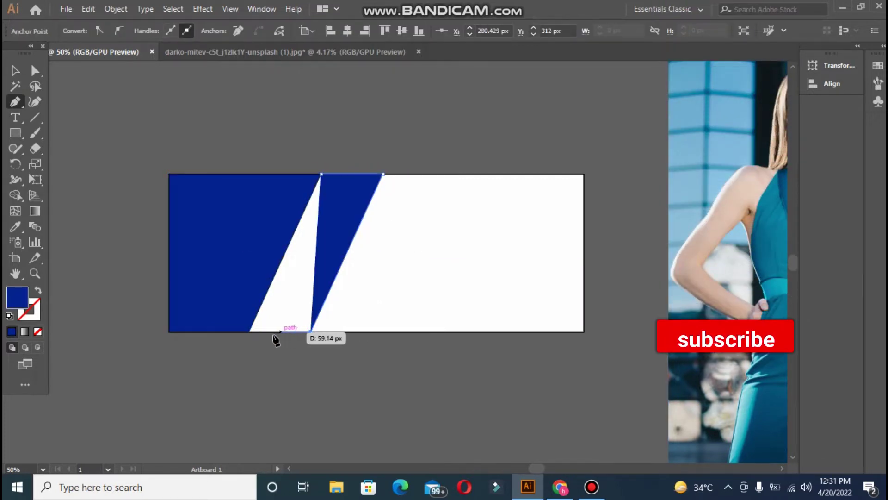
click(249, 331)
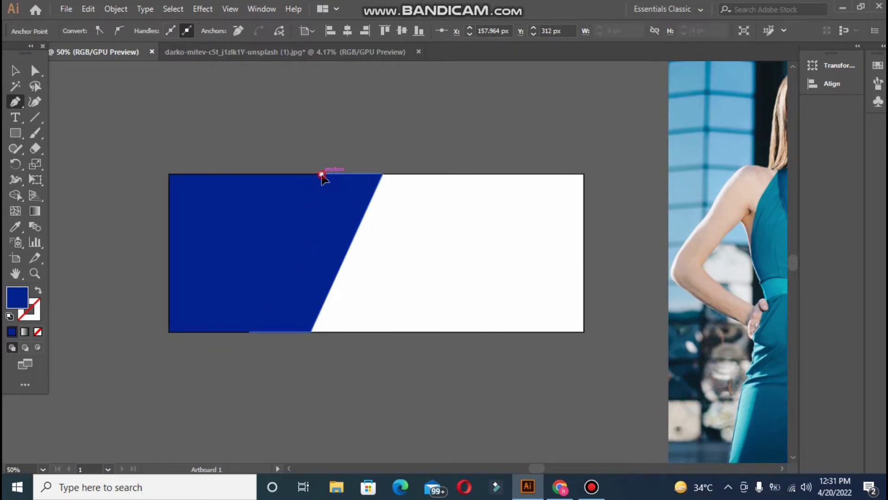
click(39, 330)
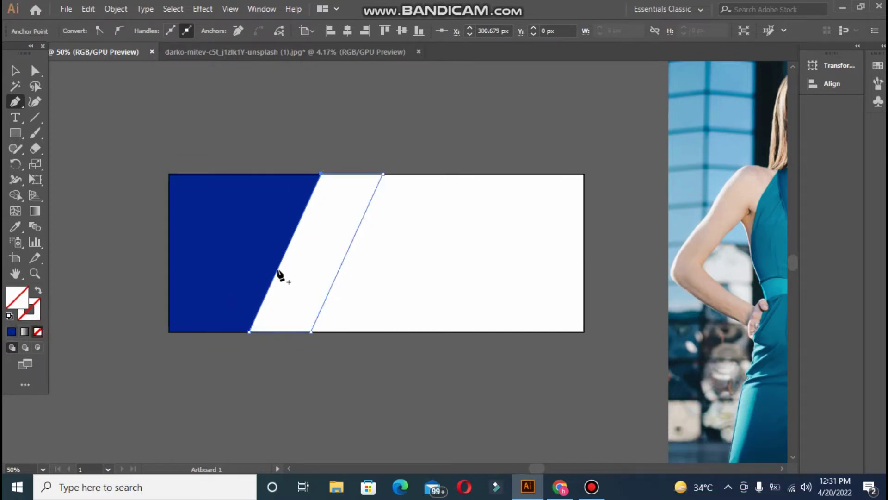
- Nudge the parallelogram's upper anchor nearest the blue shape to X 314.679 px and shift the whole parallelogram slightly away from that shape
click(16, 72)
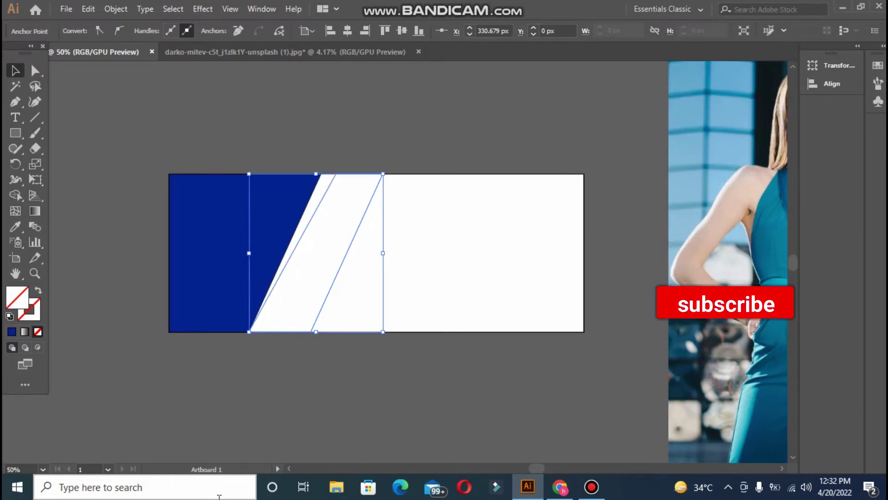
key(Left)
key(Left)
key(Left)
key(Left)
key(Left)
key(Left)
key(Left)
key(Left)
key(Left)
key(Left)
key(Left)
key(Left)
key(Left)
key(Left)
key(Left)
key(Left)
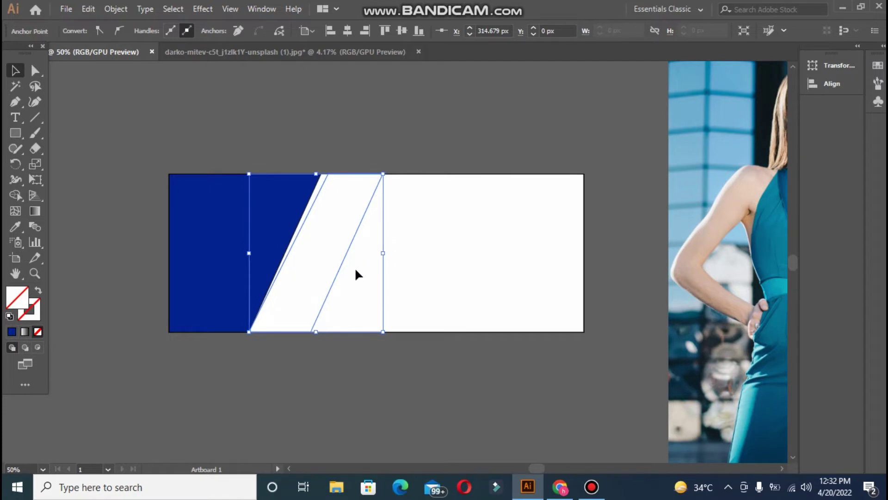
drag(337, 276, 346, 277)
click(318, 123)
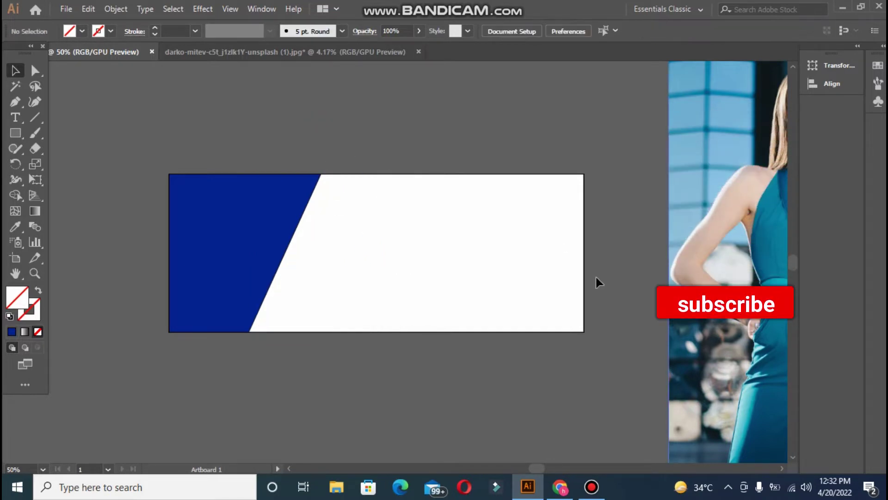
- Give the parallelogram a dark blue 3 pt stroke and no fill
click(348, 258)
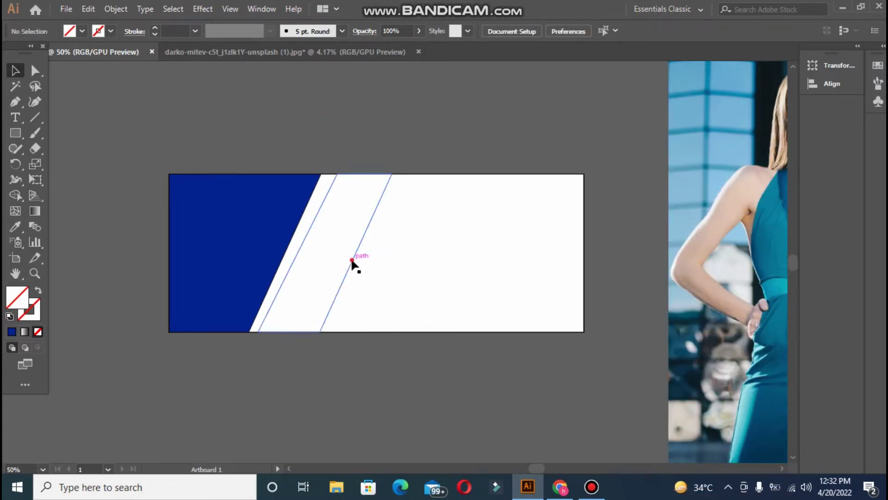
click(11, 332)
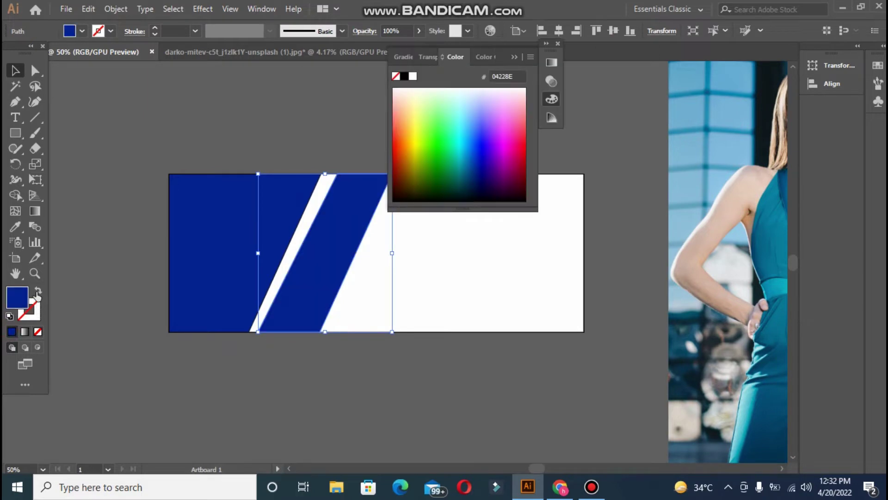
click(511, 59)
click(154, 27)
click(155, 28)
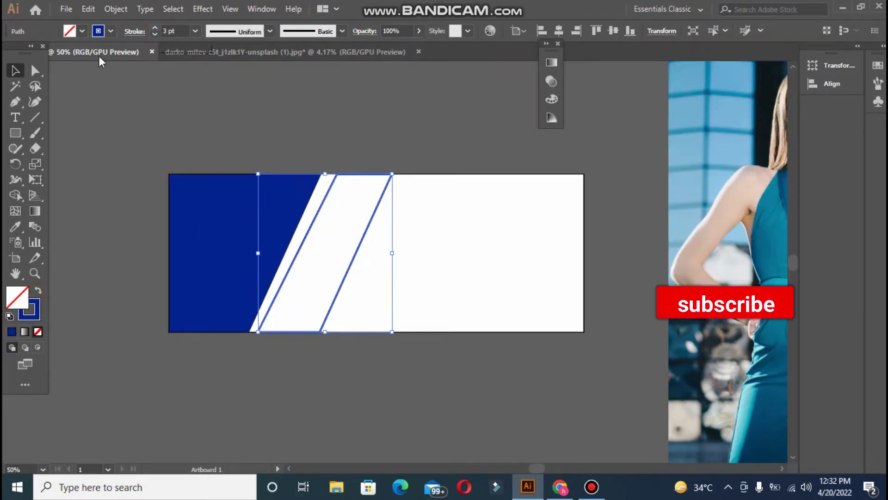
click(114, 138)
- Move the jumpsuit photo onto the parallelogram and scale it down so the woman's face sits inside the outline
drag(544, 304, 251, 206)
drag(308, 396, 300, 345)
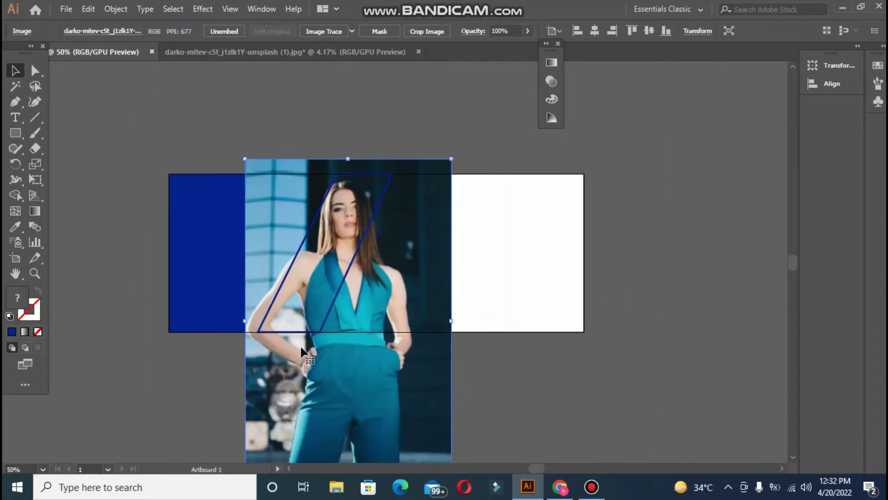
drag(244, 157, 259, 180)
drag(309, 403, 295, 359)
mouse_move(329, 260)
mouse_down()
mouse_move(338, 278)
mouse_move(338, 268)
mouse_up()
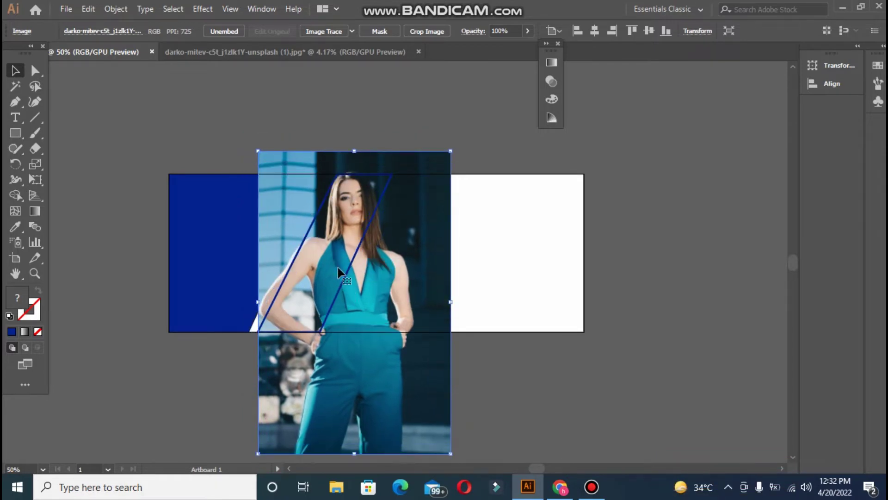
drag(338, 373, 338, 378)
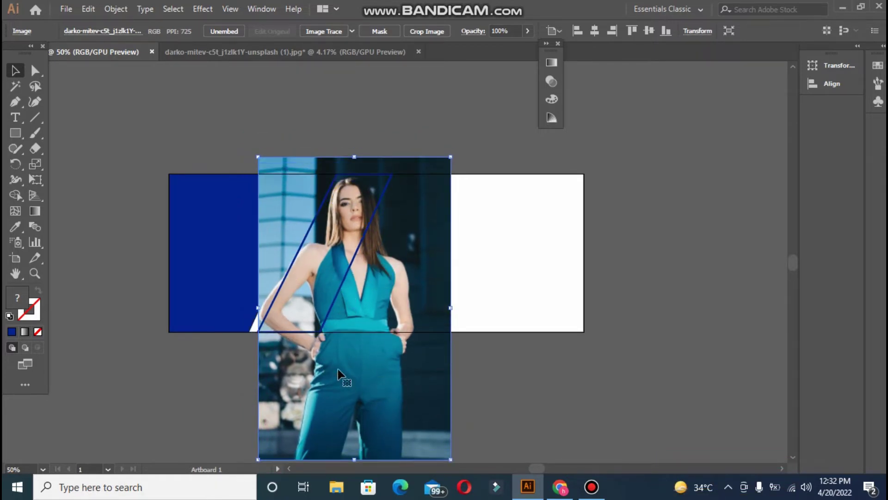
- Clip the jumpsuit photo to the parallelogram with a clipping mask
shift+click(323, 203)
right_click(323, 204)
click(352, 300)
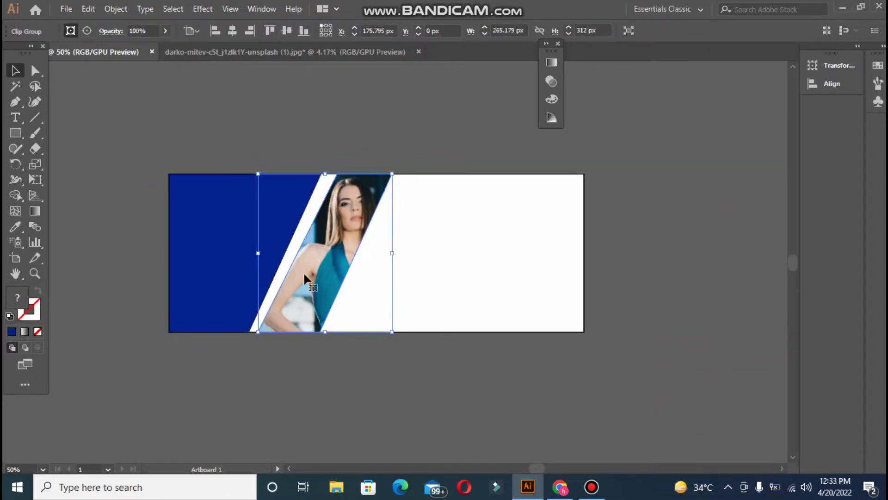
- Move the clipped photo closer to the blue shape and rotate it slightly to run parallel to the slanted edge
drag(312, 281, 302, 277)
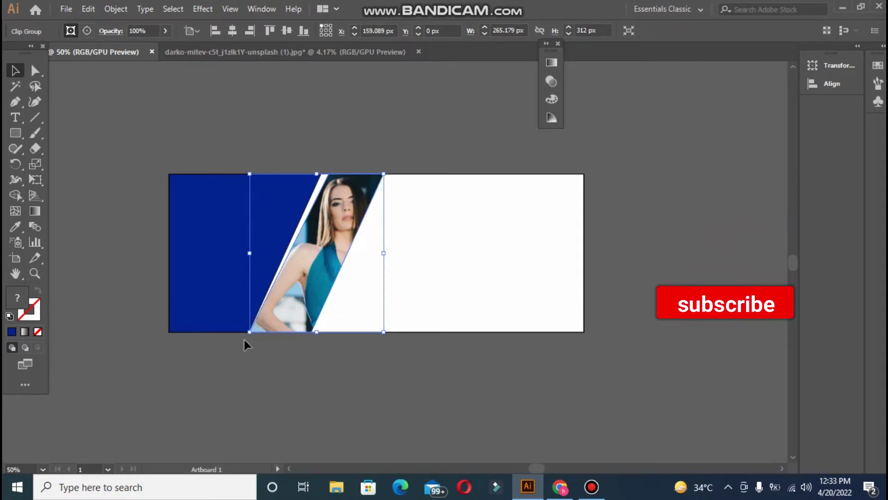
drag(246, 332, 252, 333)
click(144, 141)
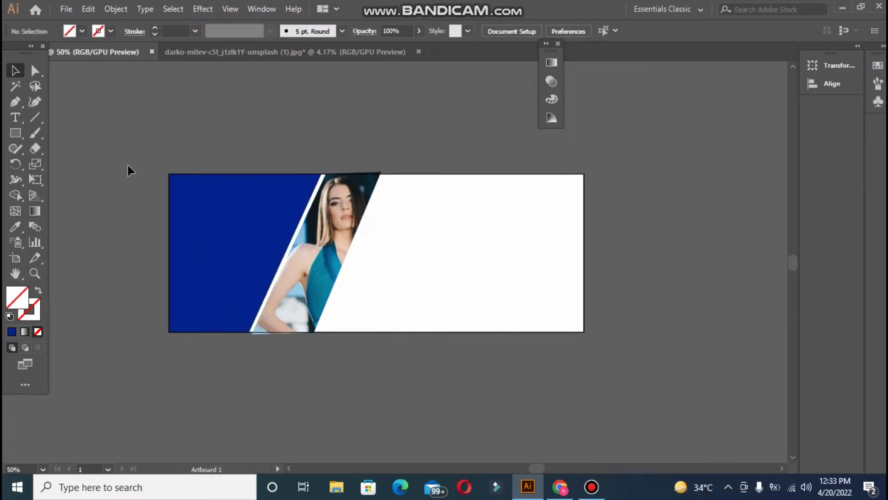
click(273, 305)
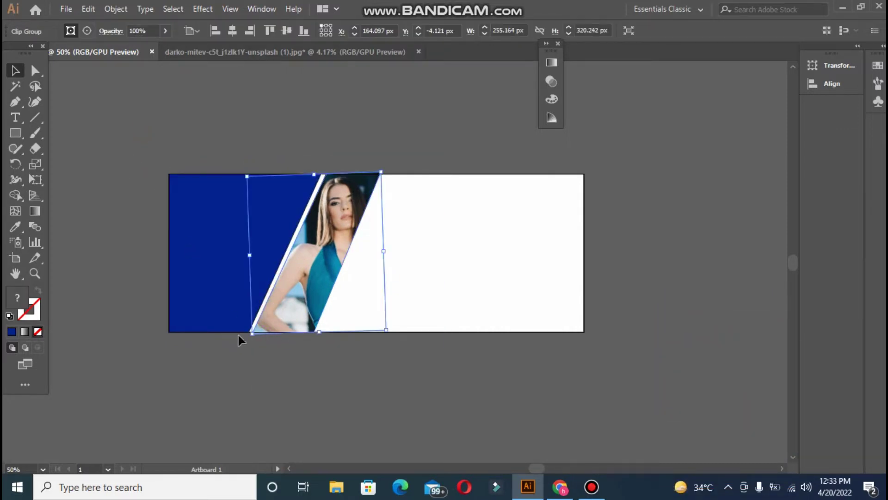
drag(255, 335, 254, 334)
click(249, 384)
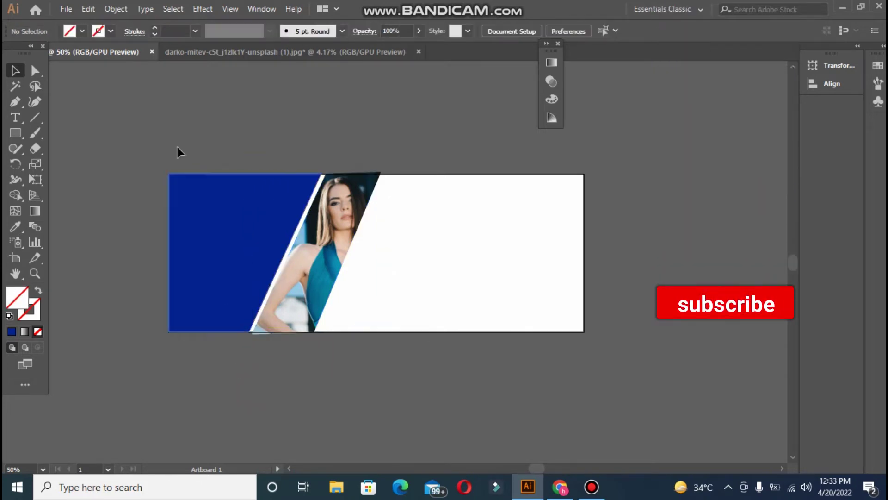
- Open the three other portrait JPGs dated today from the Downloads folder together
click(74, 7)
click(81, 52)
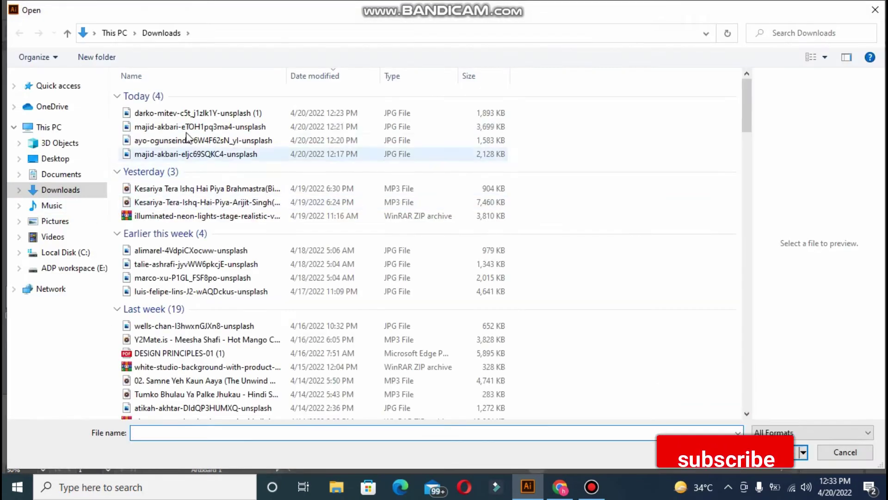
click(179, 113)
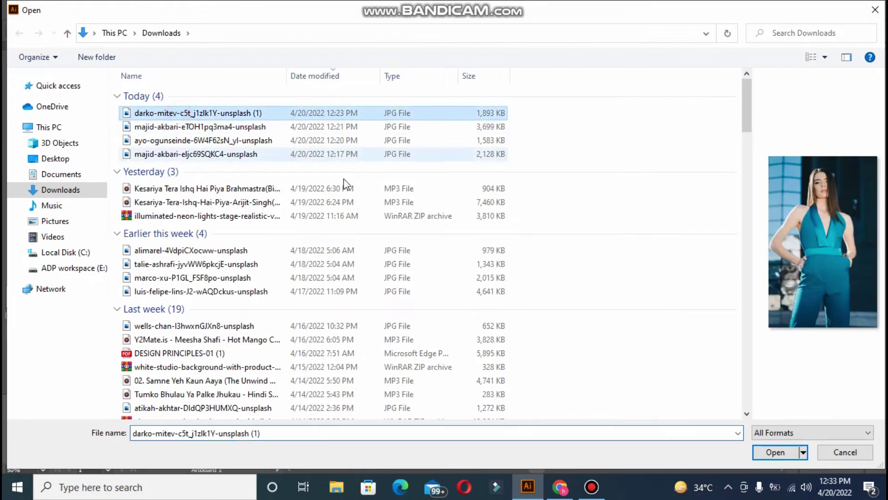
click(217, 126)
shift+click(208, 154)
click(764, 454)
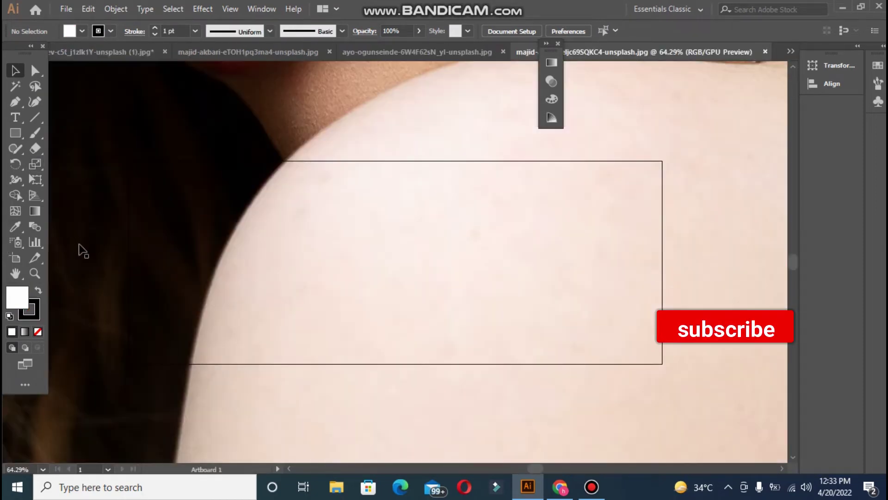
key(ctrl+minus)
key(ctrl+minus)
key(ctrl+minus)
key(ctrl+minus)
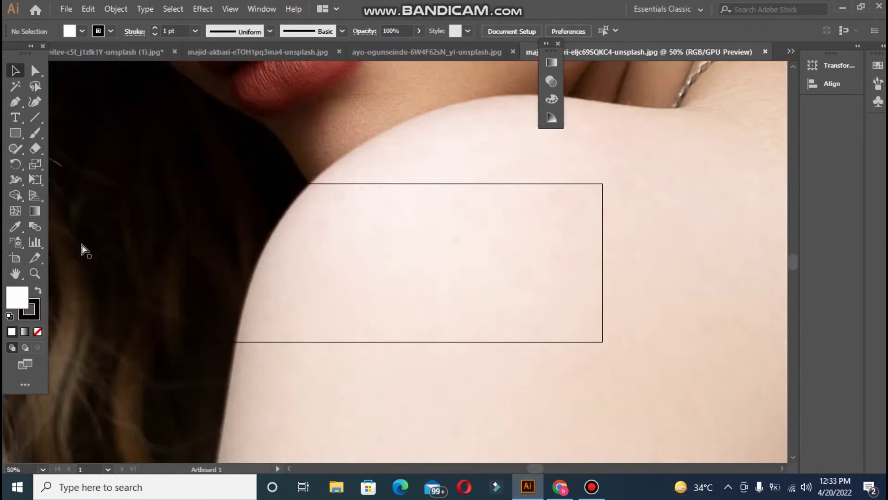
key(ctrl+minus)
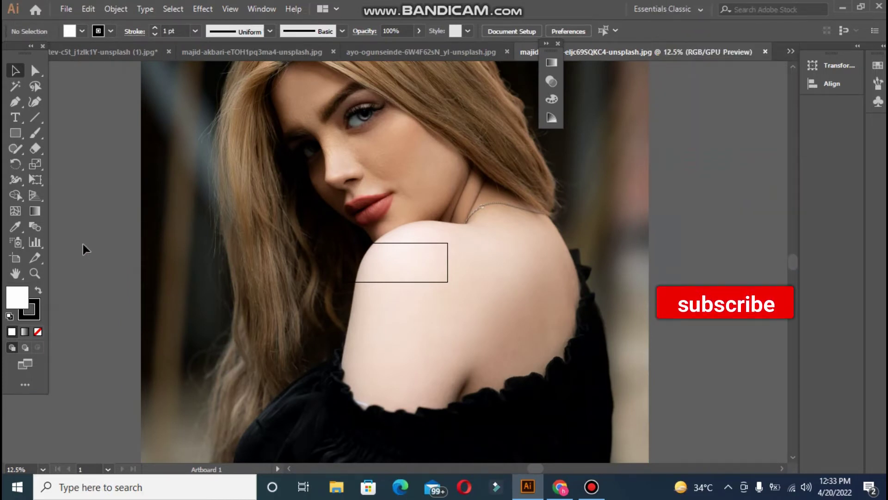
- Scale the black-dress portrait down to a small size in its own document
click(194, 213)
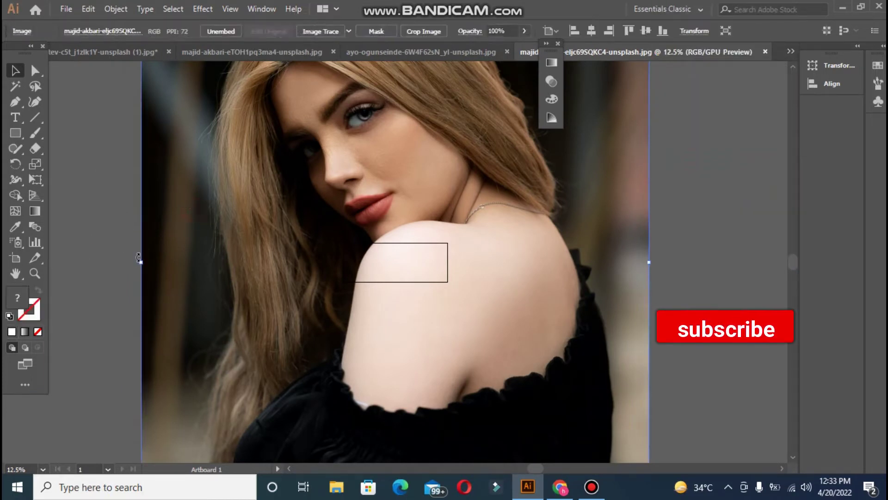
drag(140, 259, 138, 261)
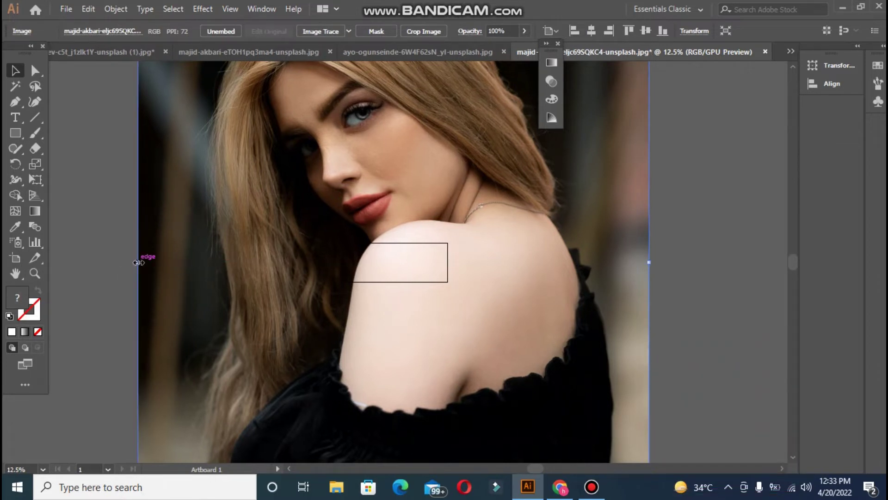
drag(196, 271, 563, 323)
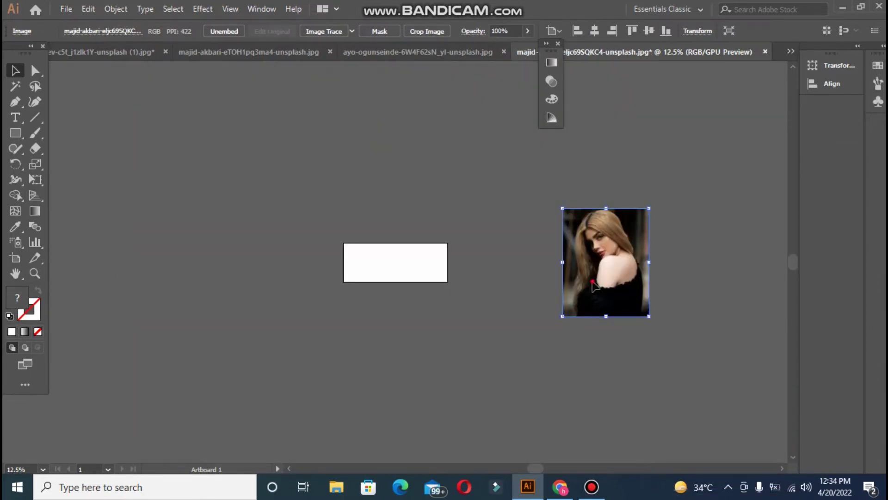
- Close the jumpsuit photo's source document without saving its changes
click(117, 54)
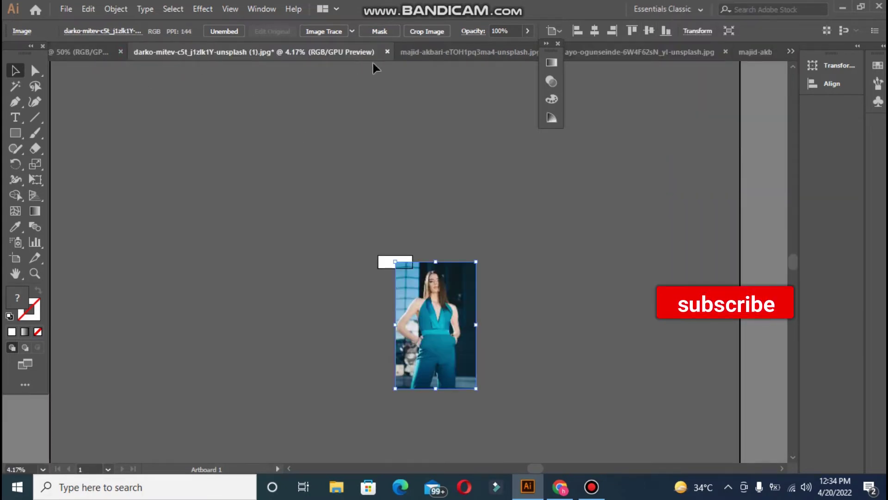
click(388, 51)
click(511, 260)
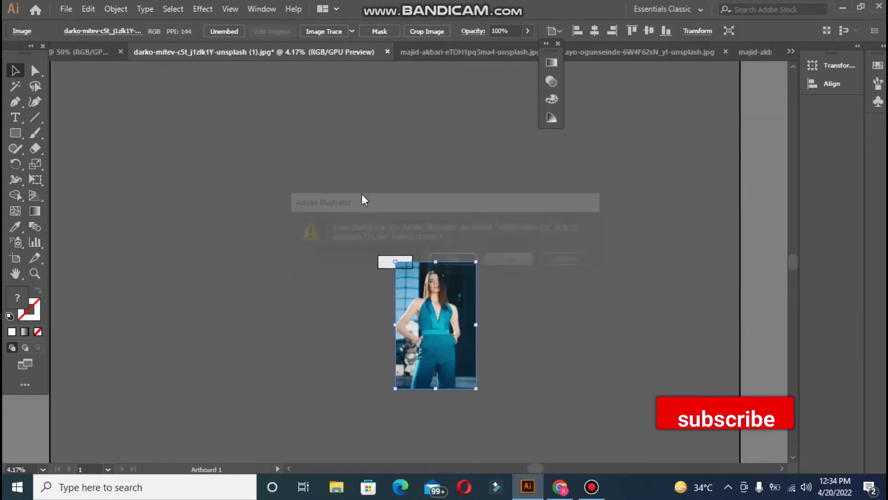
- Paste the black-dress portrait into the banner document, shrink it and park it beside the artboard's right edge
click(92, 52)
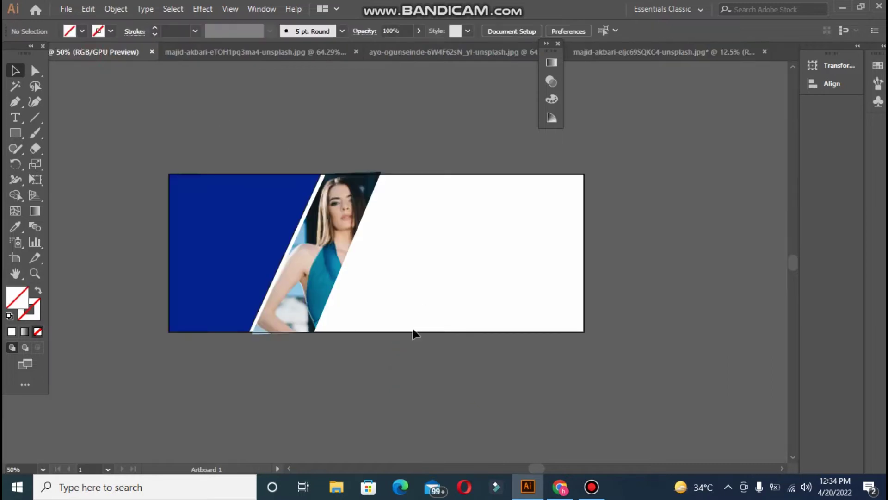
key(ctrl+v)
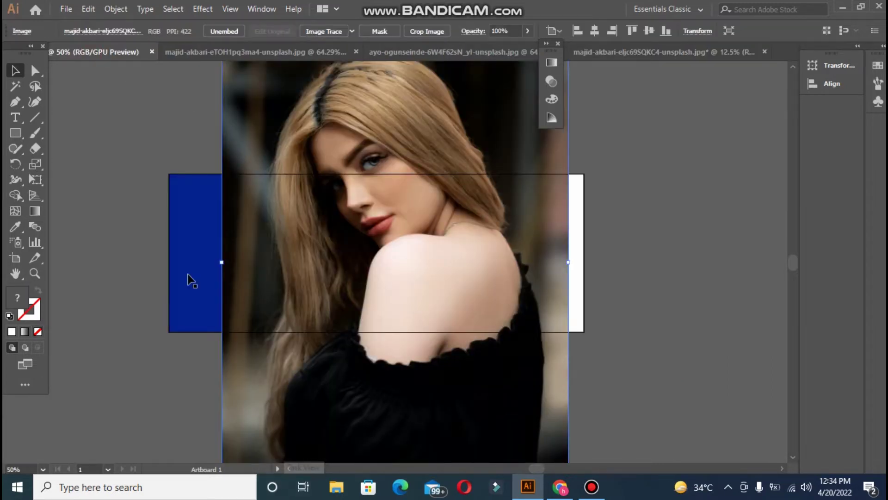
drag(222, 262, 484, 318)
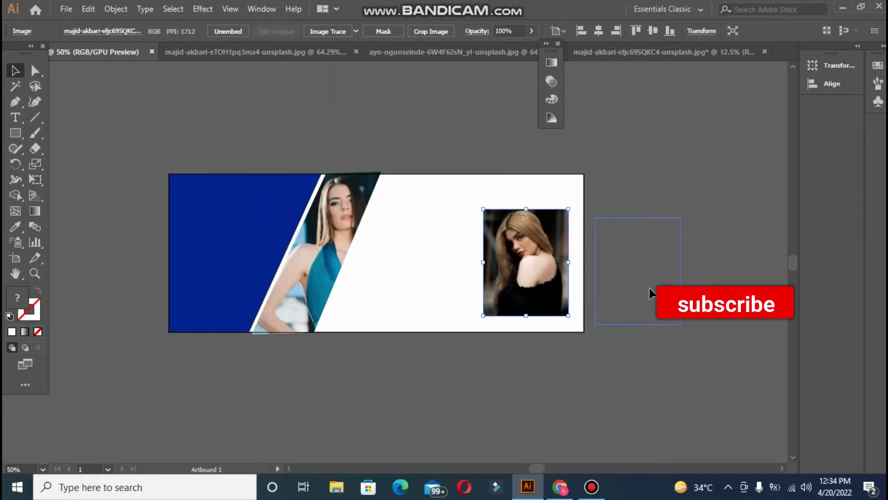
drag(651, 294, 674, 294)
- Duplicate the clipped jumpsuit photo just to the right of the original and release the copy's clipping mask
click(16, 102)
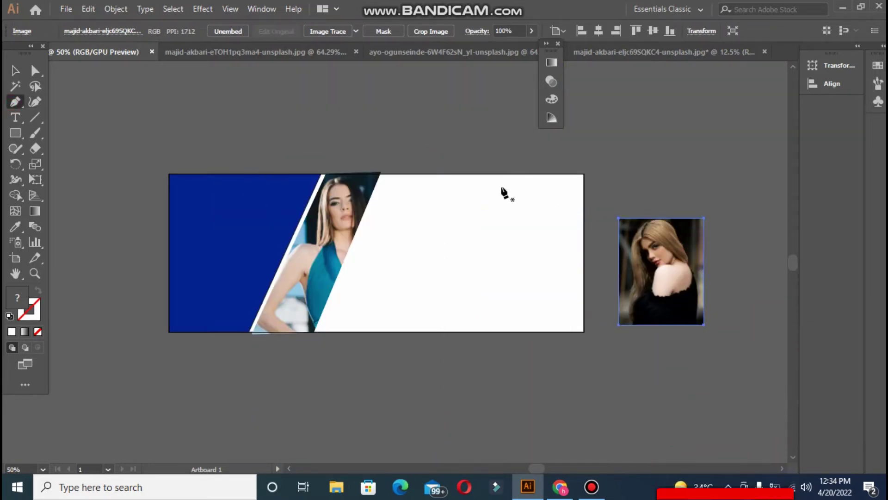
click(385, 173)
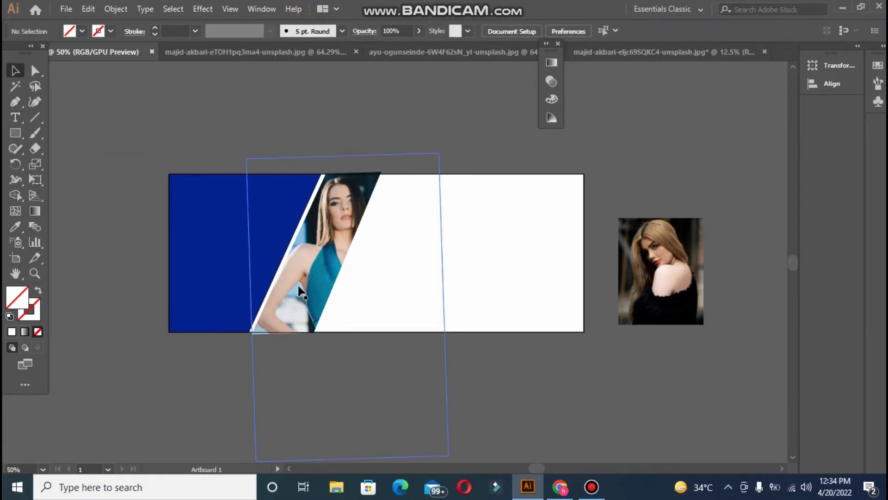
drag(302, 286, 365, 285)
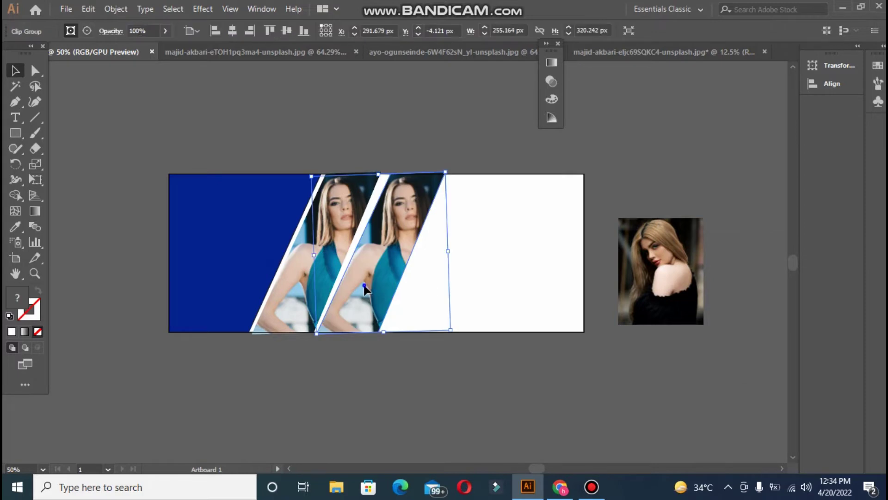
right_click(364, 285)
click(384, 185)
click(417, 353)
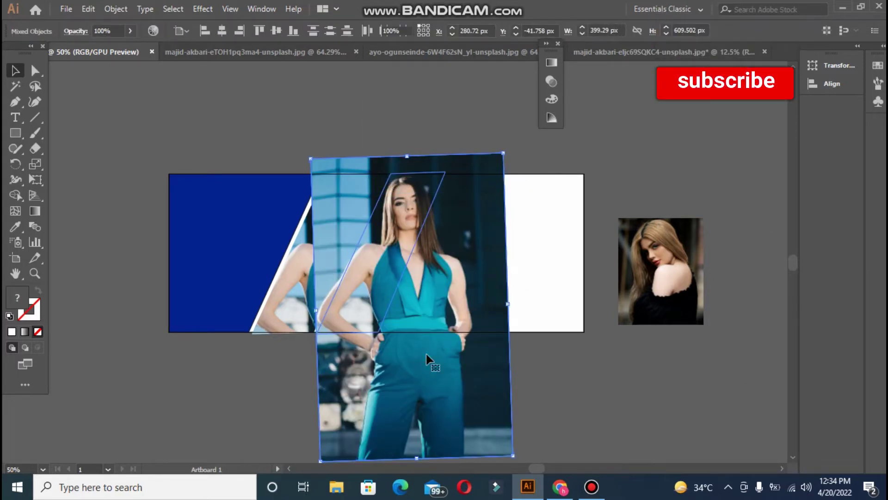
key(Delete)
key(ctrl+z)
click(582, 416)
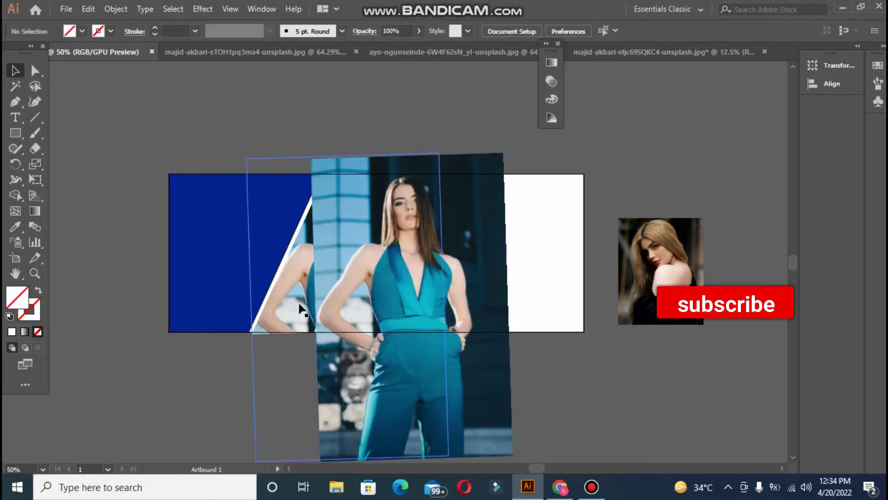
click(441, 388)
key(Delete)
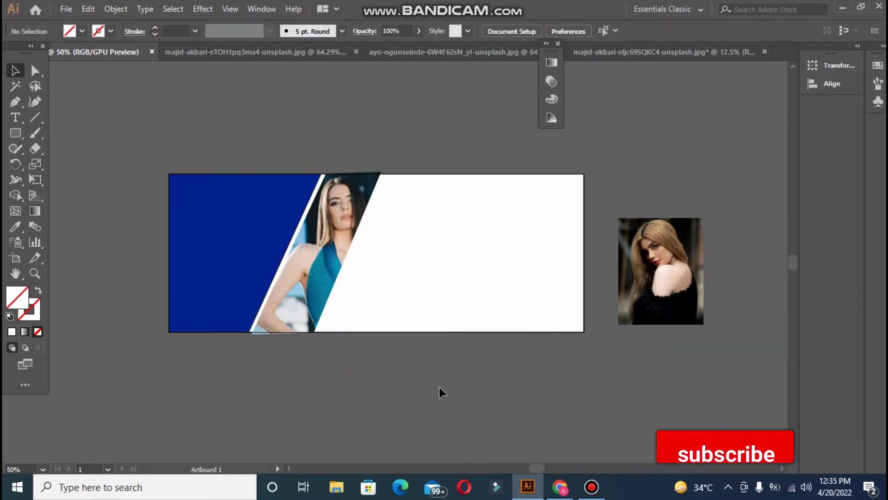
key(ctrl+z)
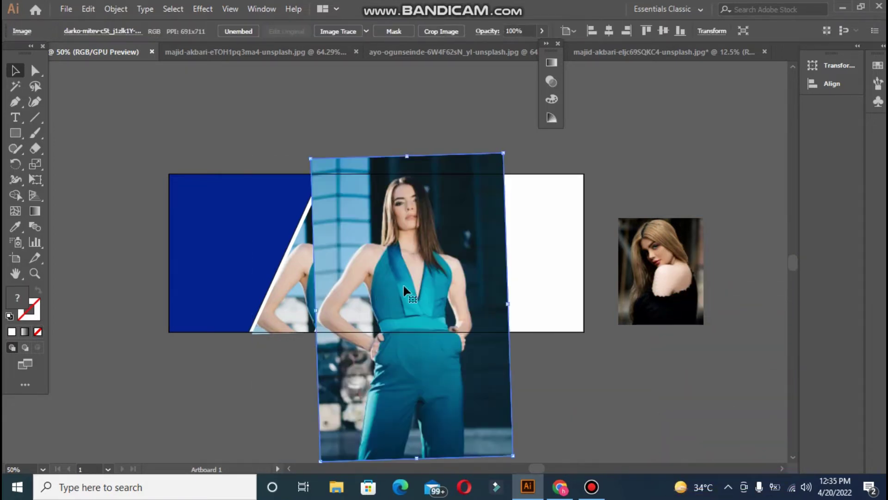
- Delete the unclipped jumpsuit copy, keeping its parallelogram outline beside the clipped photo, and move the black-dress portrait onto the artboard
drag(399, 280, 680, 324)
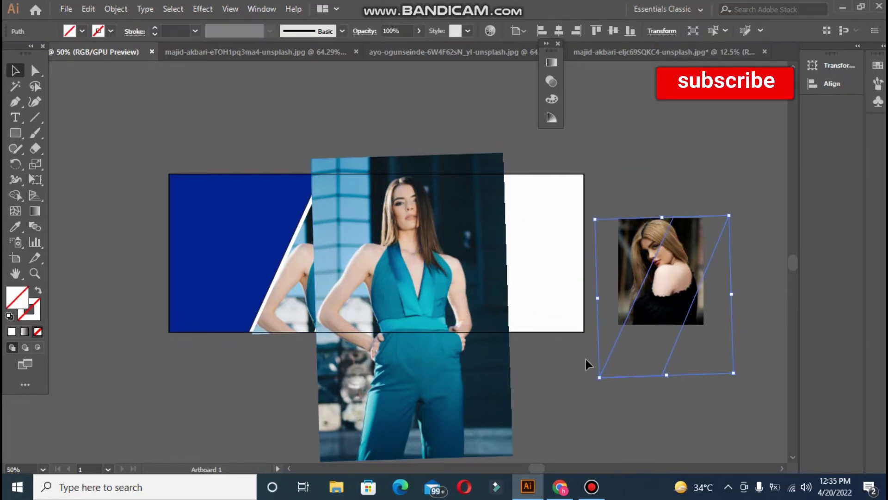
click(473, 384)
key(Delete)
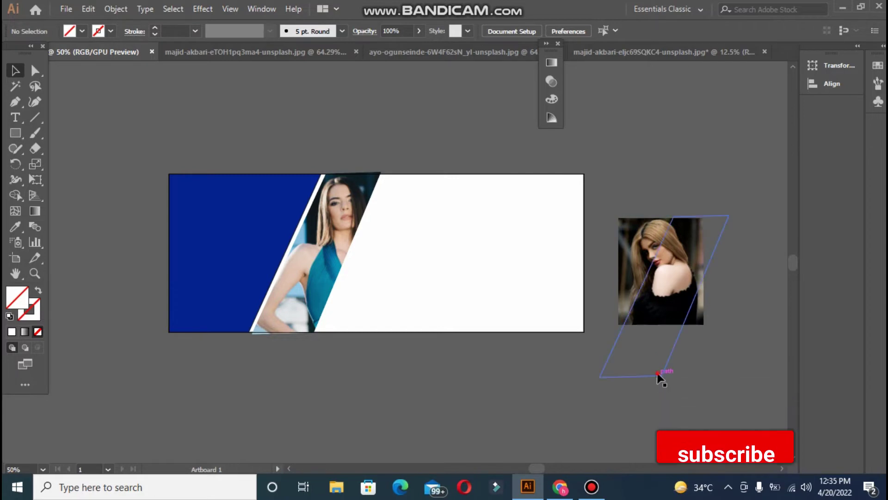
drag(660, 373, 374, 332)
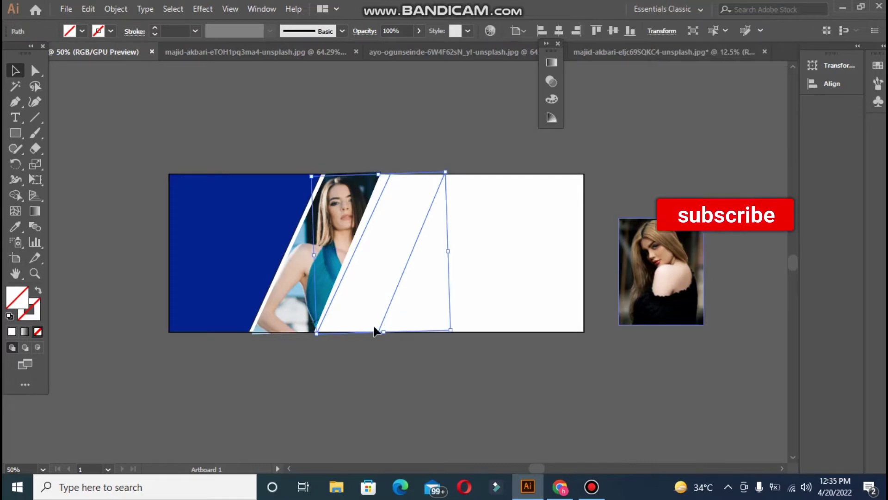
drag(662, 273, 493, 269)
- Give the empty parallelogram no fill and a 4 pt stroke in the banner's blue, sampled from the slanted shape
click(383, 321)
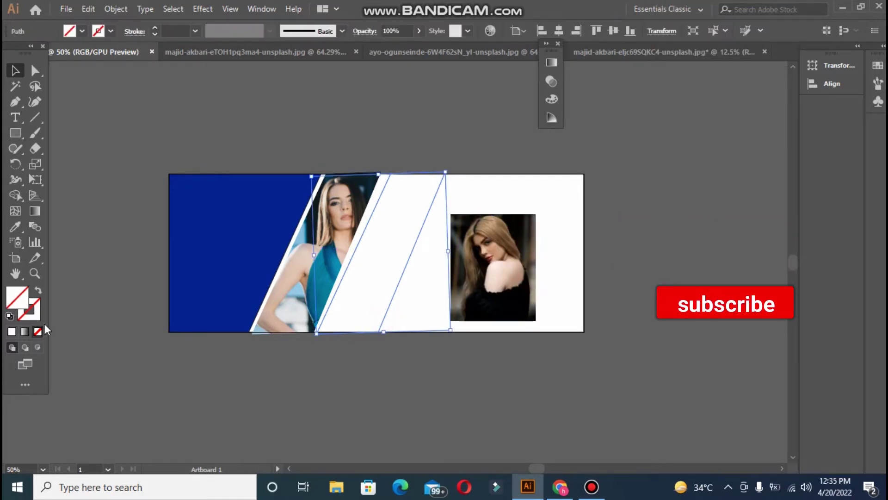
click(16, 226)
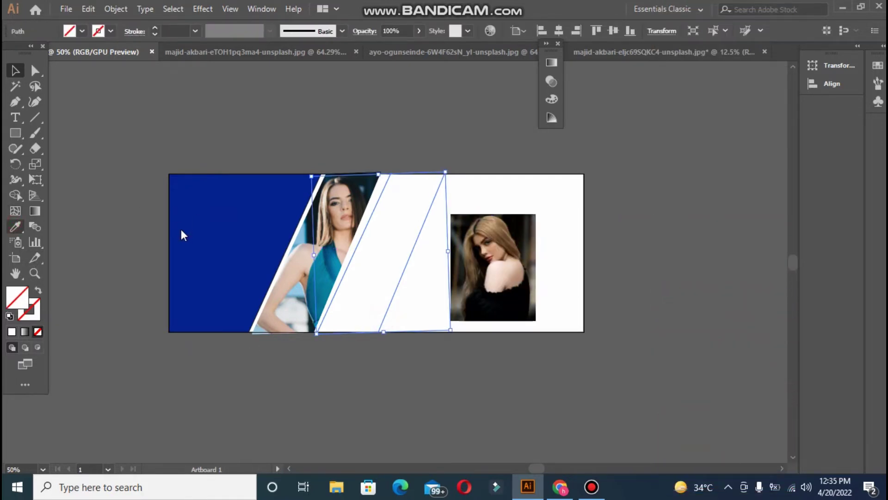
click(187, 262)
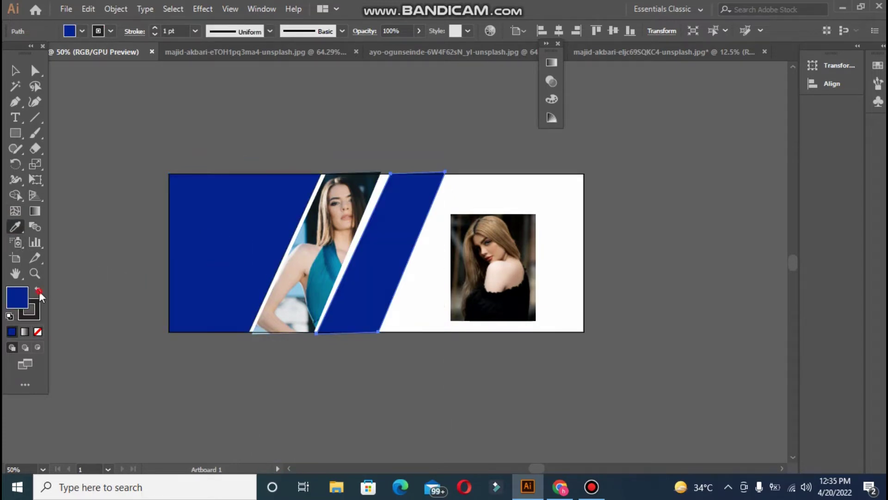
click(38, 332)
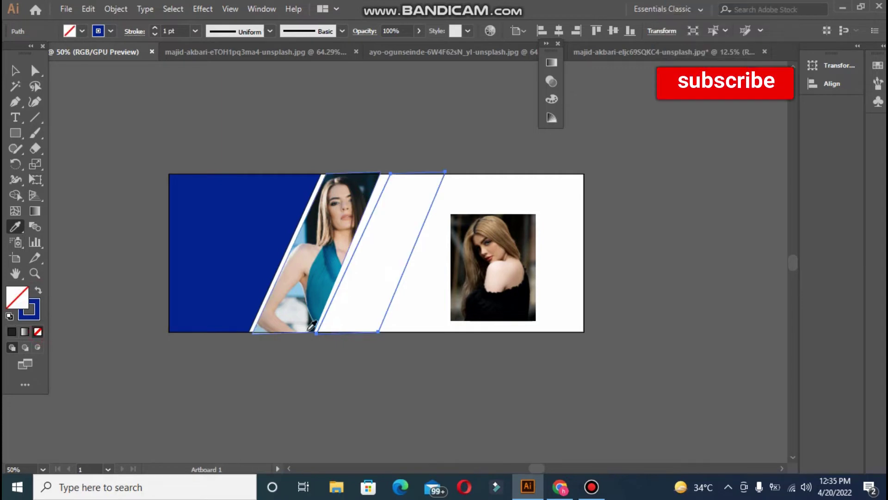
click(154, 29)
click(154, 28)
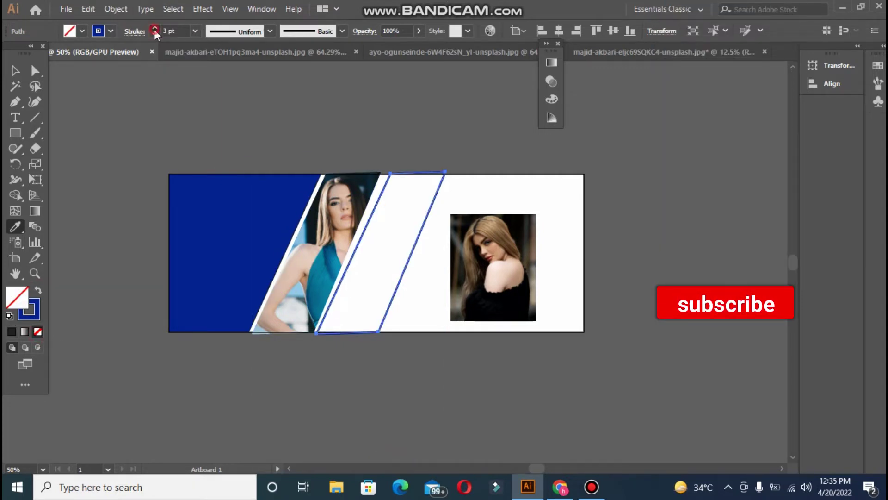
click(154, 29)
key(v)
- Enlarge the black-dress portrait and bring the blue parallelogram outline to the front
click(476, 246)
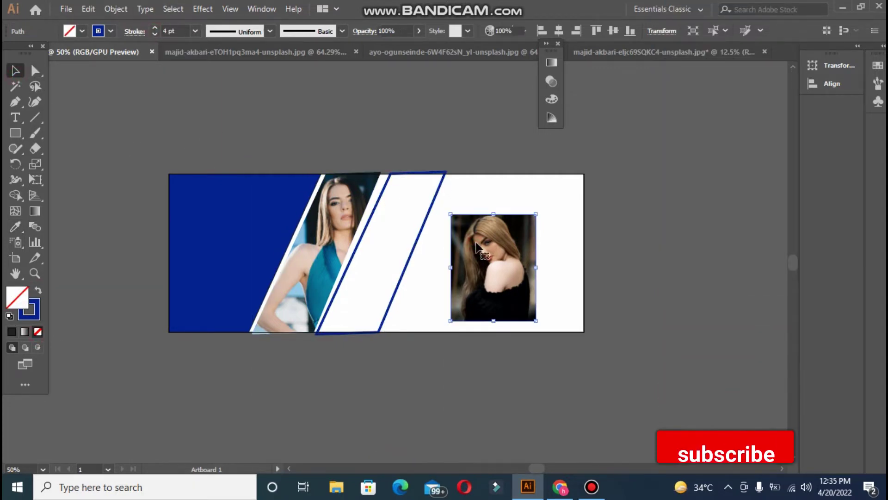
drag(448, 214, 405, 158)
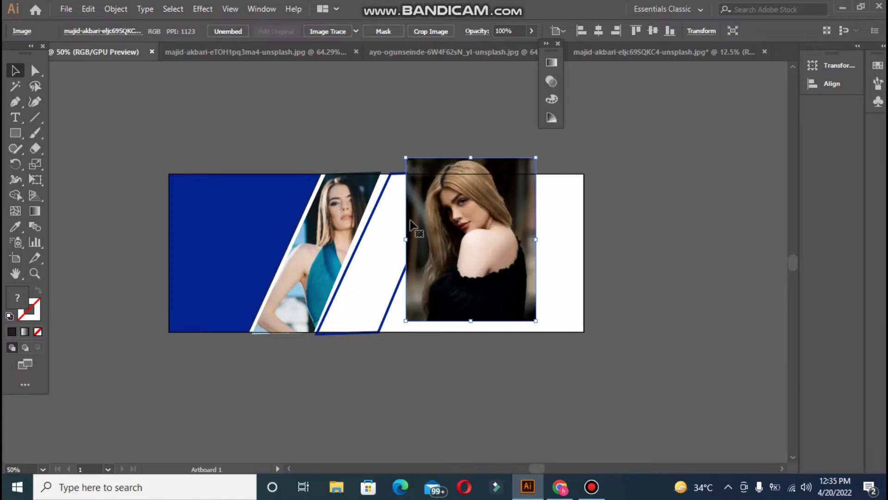
mouse_move(493, 231)
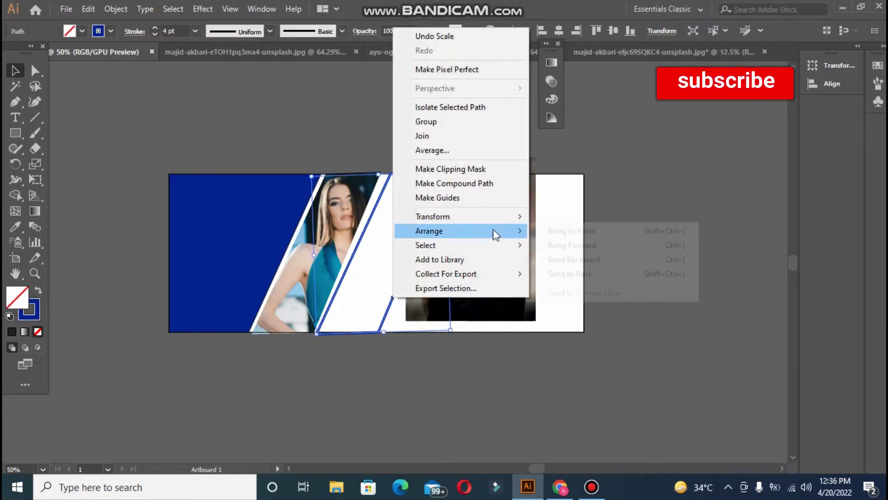
click(543, 231)
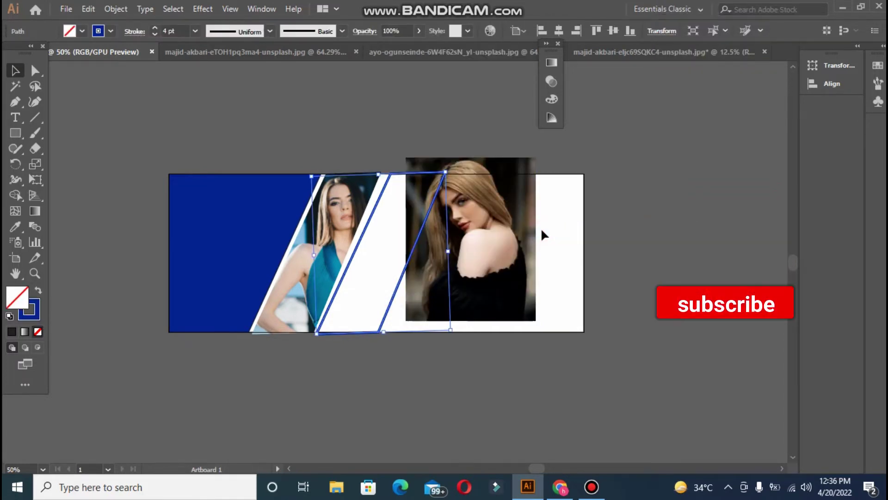
- Place the black-dress portrait behind the blue outline, rotating it slightly clockwise and enlarging it so the face sits within the parallelogram
drag(540, 229, 439, 269)
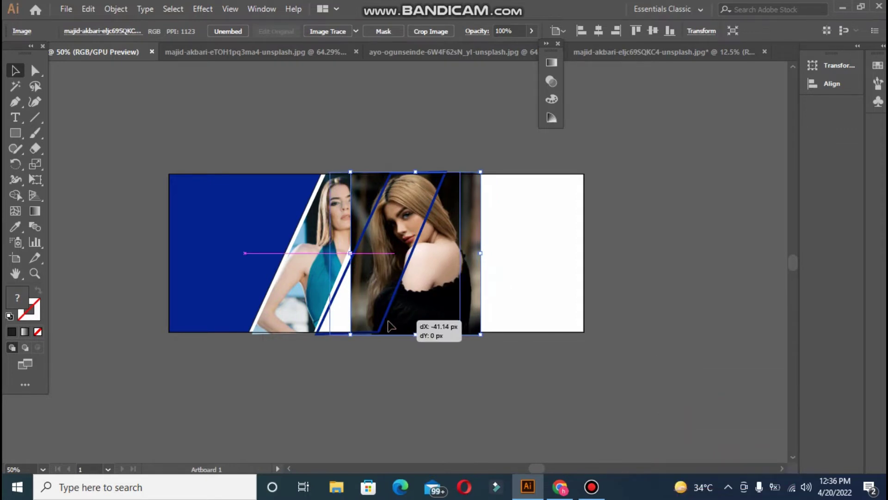
drag(387, 321, 379, 319)
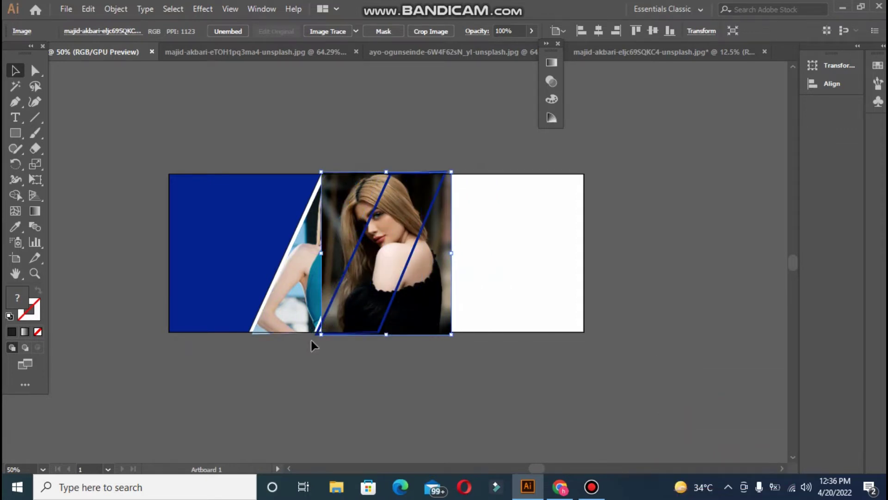
drag(319, 339, 311, 335)
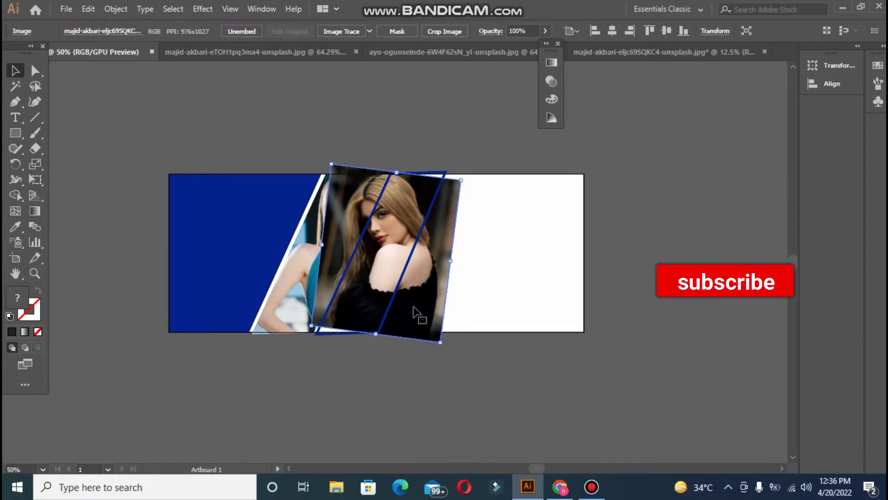
drag(404, 324, 404, 324)
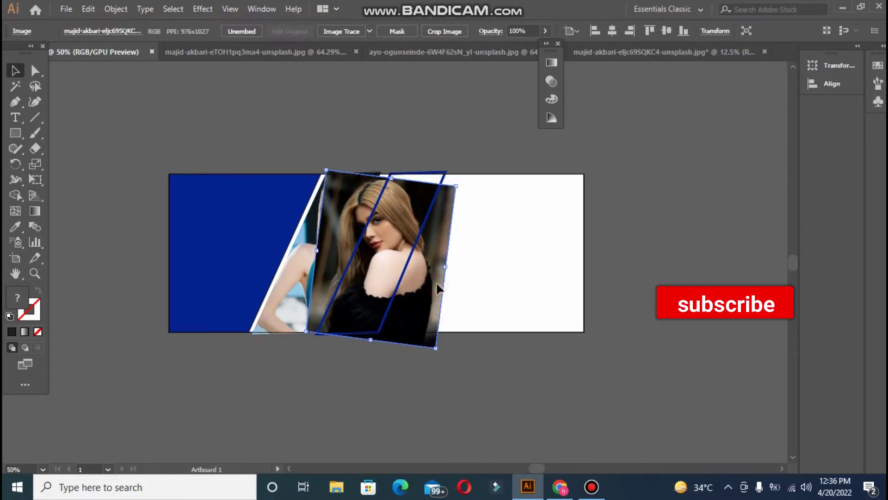
drag(437, 287, 447, 288)
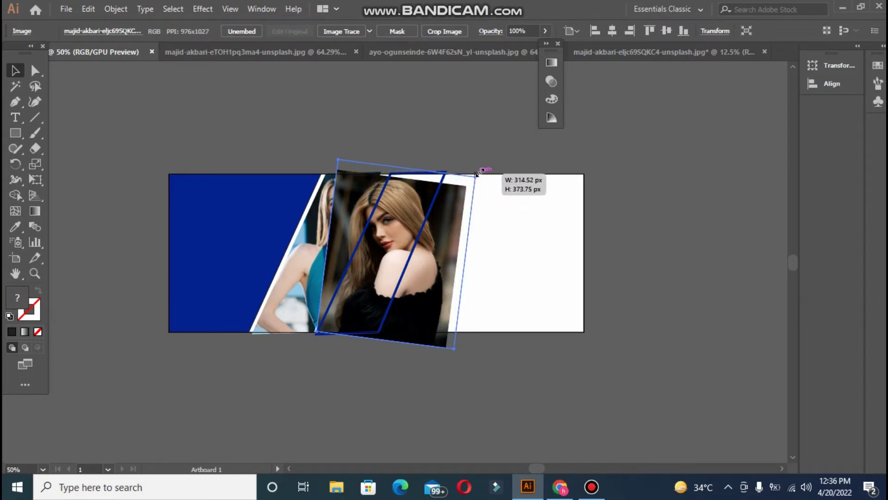
drag(481, 172, 486, 167)
drag(452, 249, 460, 254)
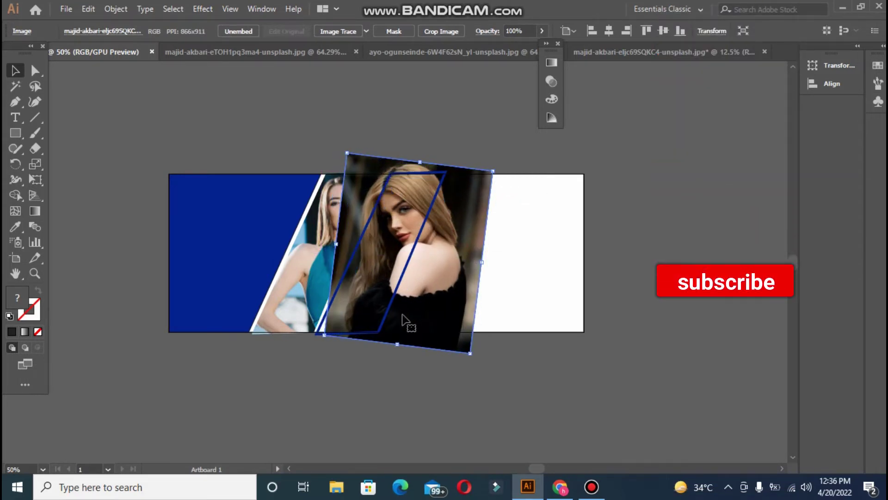
drag(316, 342, 317, 341)
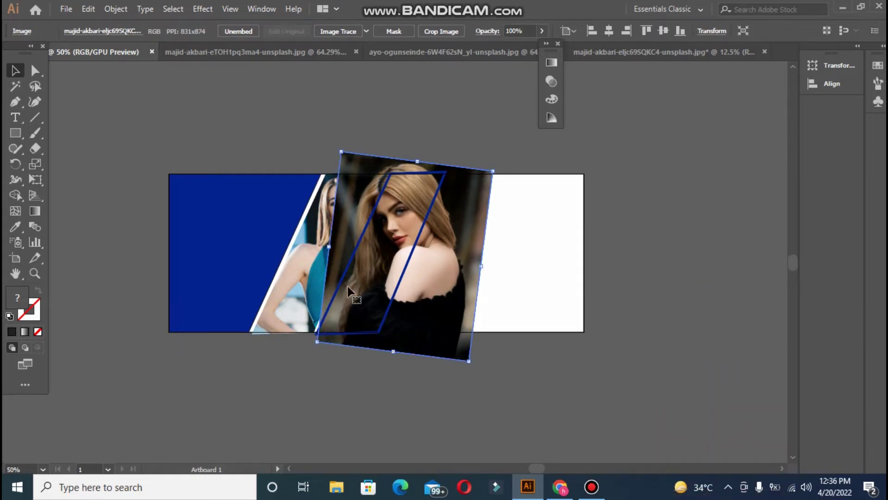
- Clip the black-dress portrait into the blue parallelogram outline with a clipping mask
shift+click(345, 275)
right_click(345, 272)
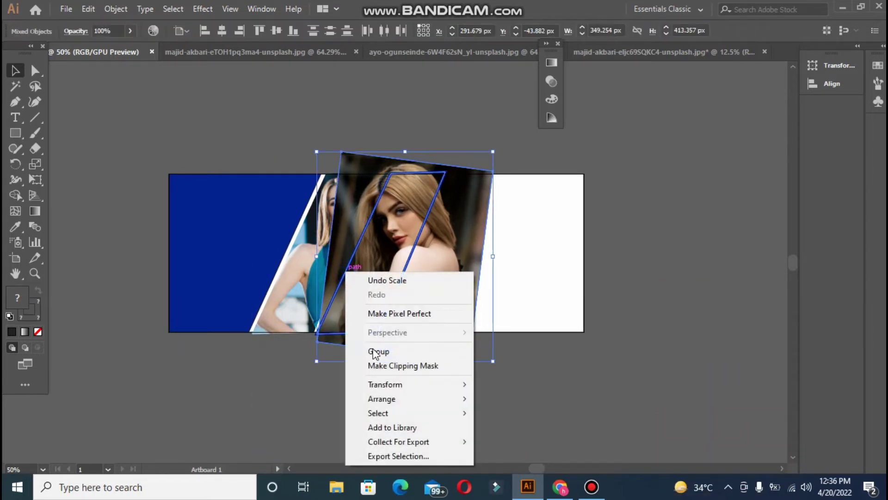
click(378, 363)
click(396, 400)
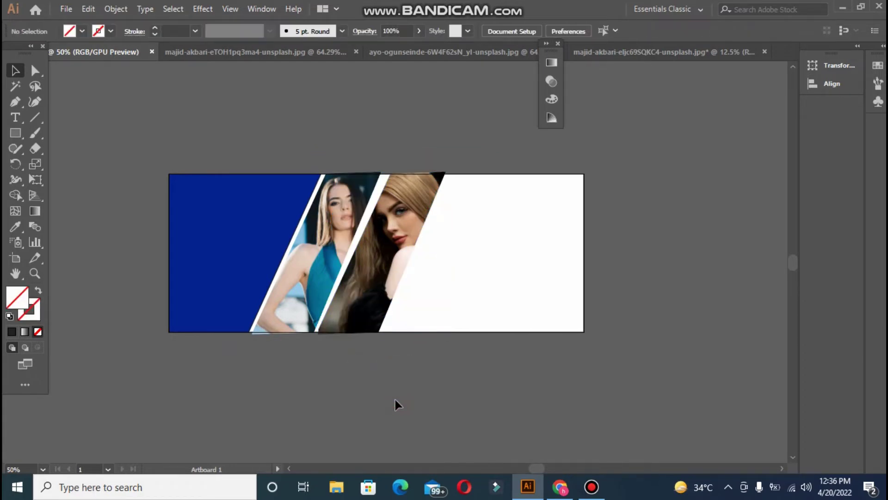
- Rotate the clipped black-dress photo slightly counterclockwise and nudge it closer to the jumpsuit photo, leaving a narrow white gap
click(376, 309)
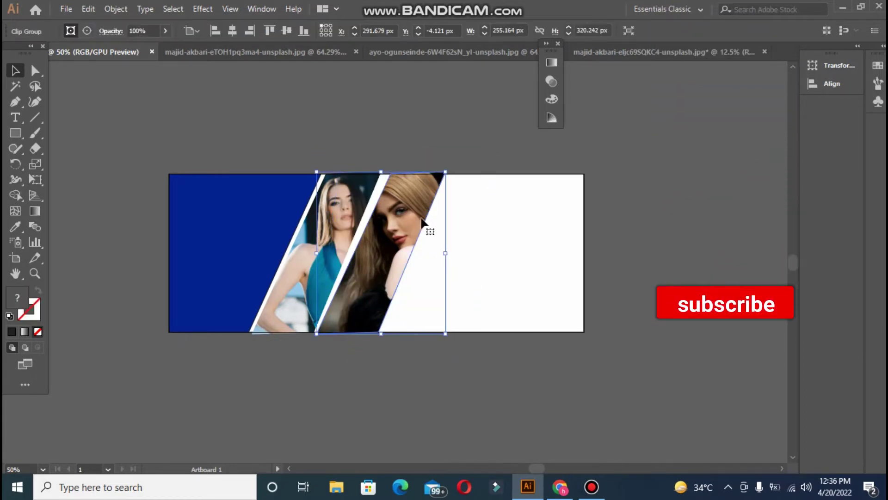
drag(446, 172, 445, 170)
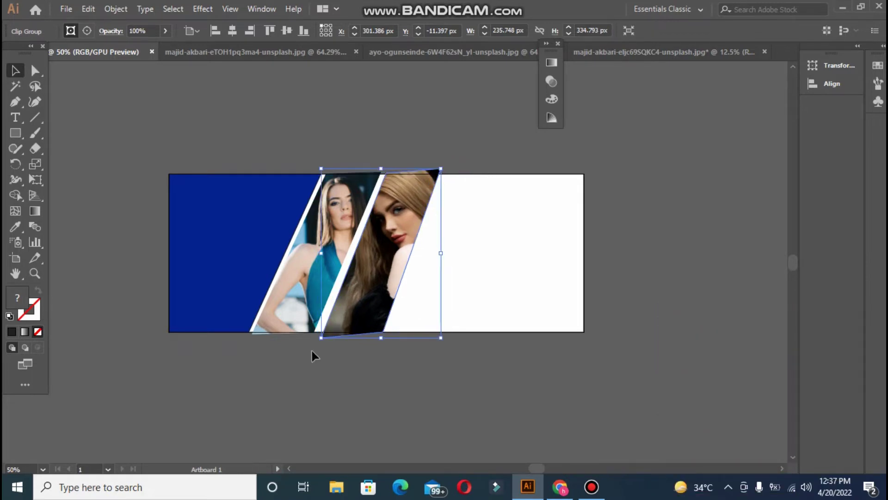
drag(315, 341, 313, 339)
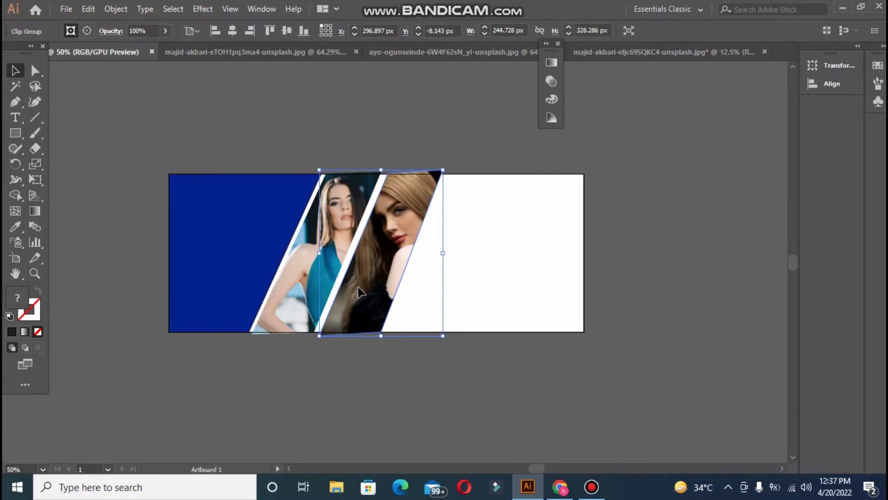
drag(359, 288, 359, 286)
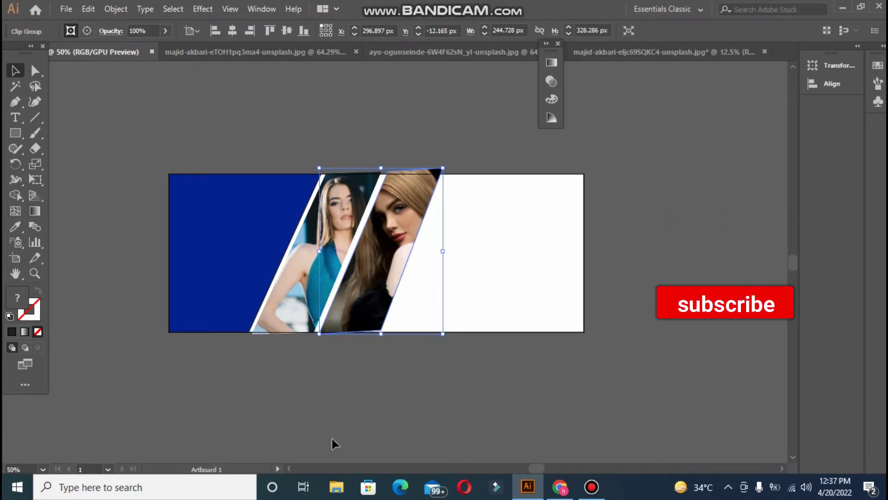
key(Left)
key(Left)
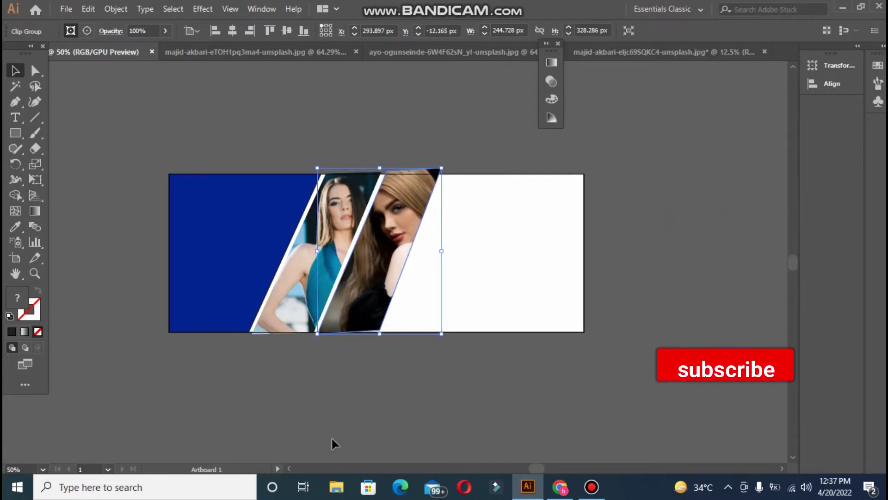
key(Left)
key(Down)
key(Down)
key(Down)
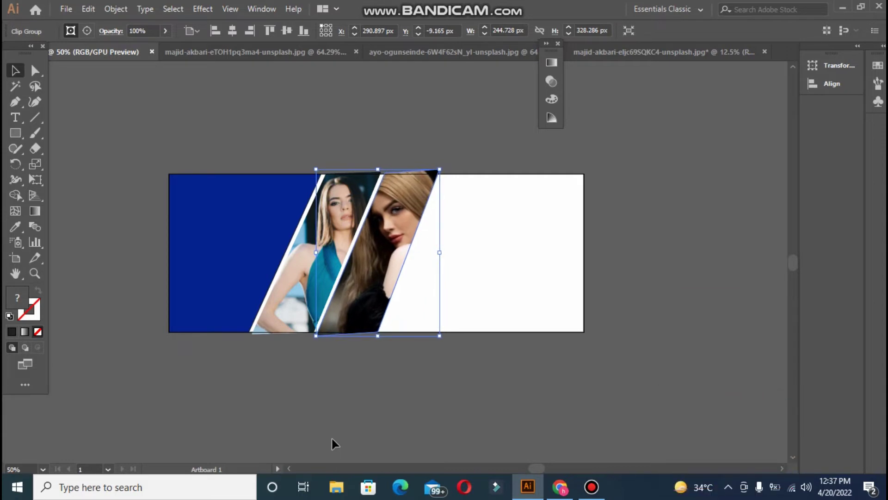
- Duplicate the clipped black-dress photo into the next slanted slot, away from the jumpsuit photo
click(334, 415)
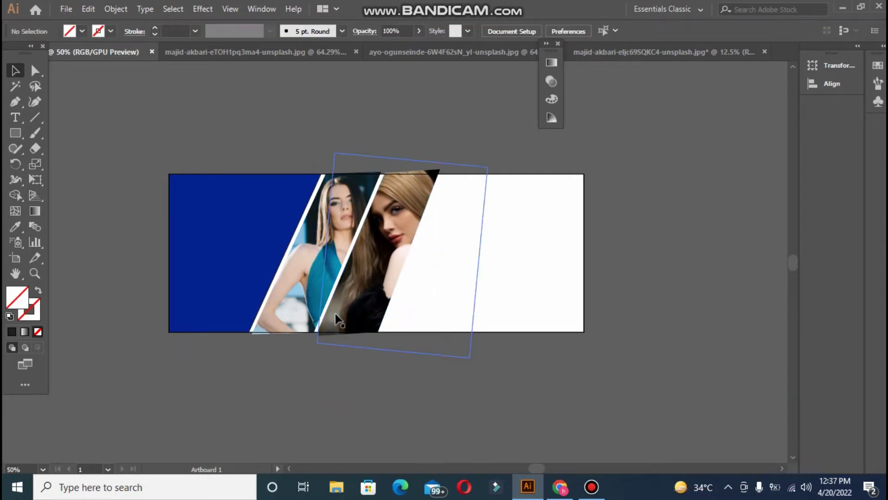
drag(366, 319, 408, 319)
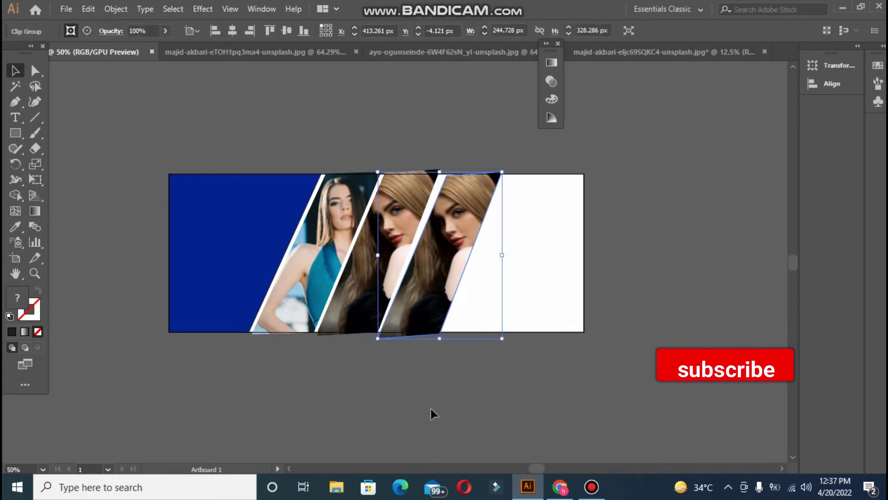
right_click(407, 315)
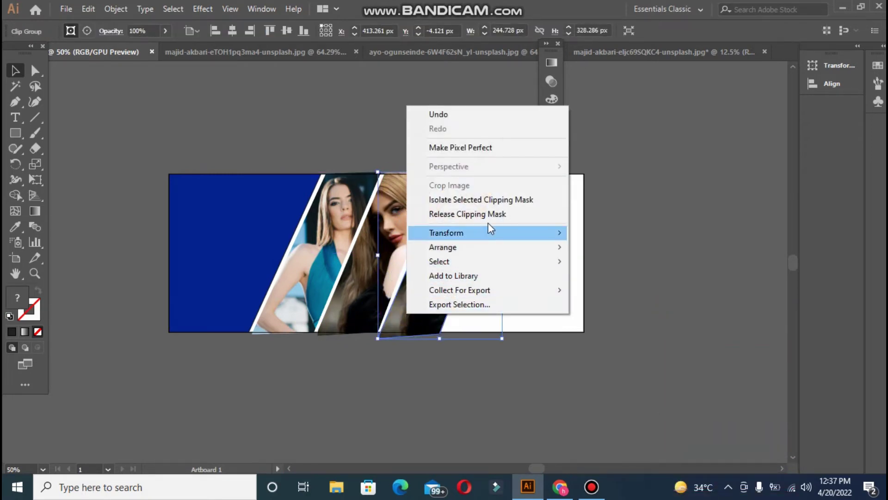
click(494, 202)
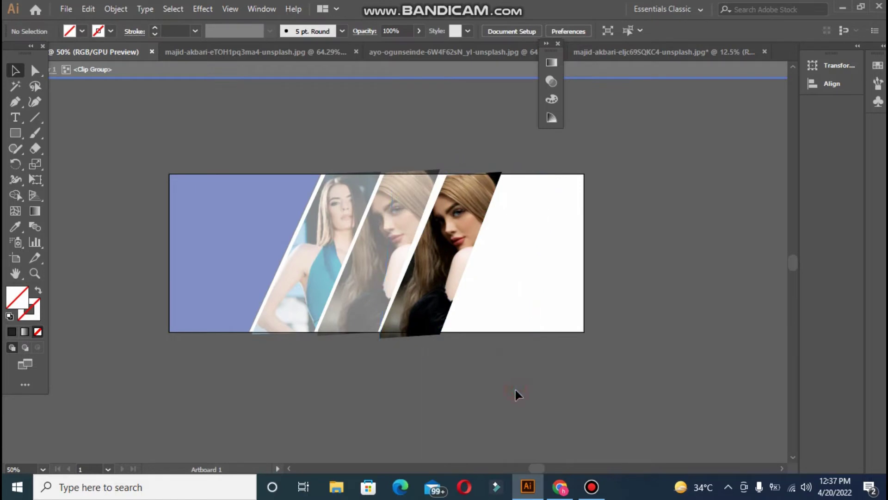
double_click(515, 389)
- Release the duplicate's clipping mask and give its parallelogram no fill and a 3 pt near-black stroke (#231F20)
right_click(437, 290)
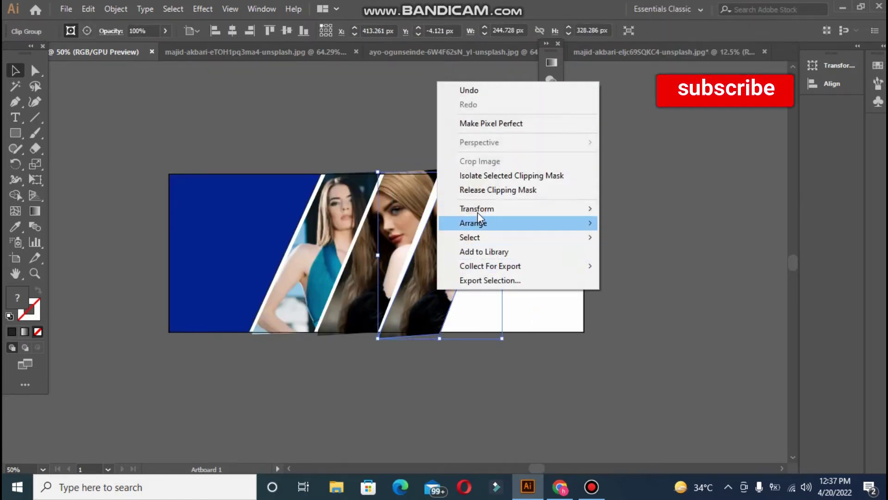
click(490, 190)
click(649, 332)
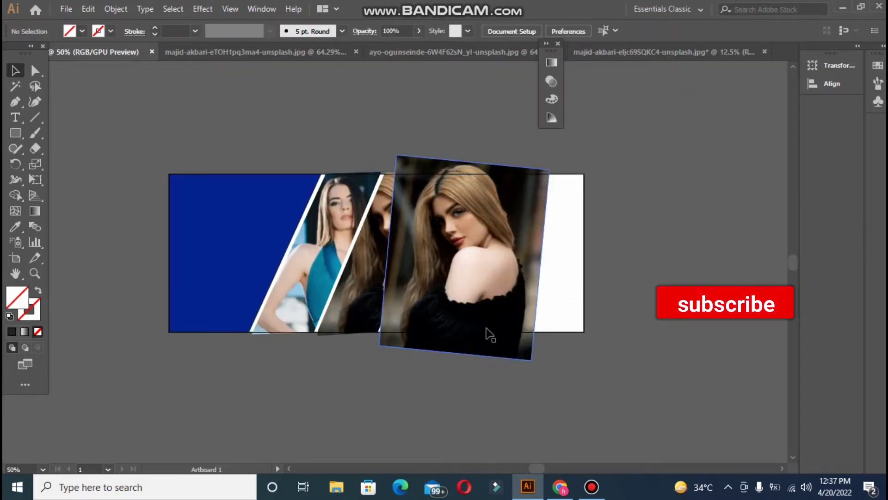
click(449, 308)
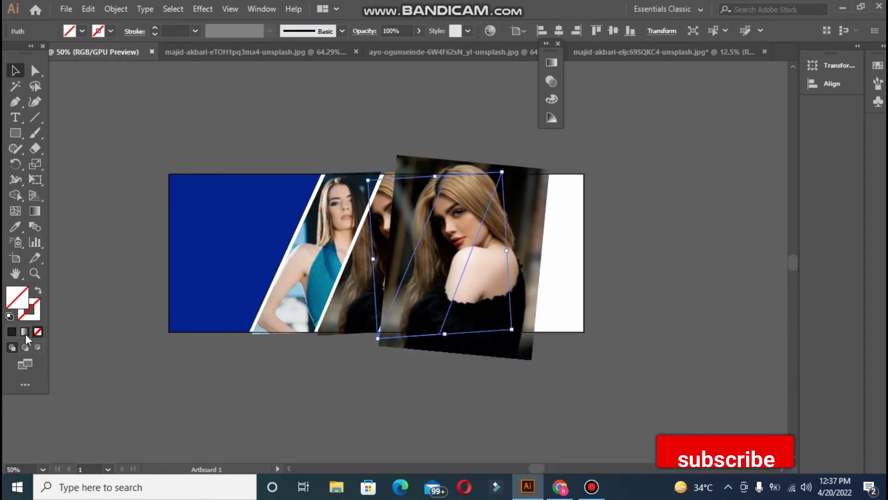
click(12, 332)
click(39, 290)
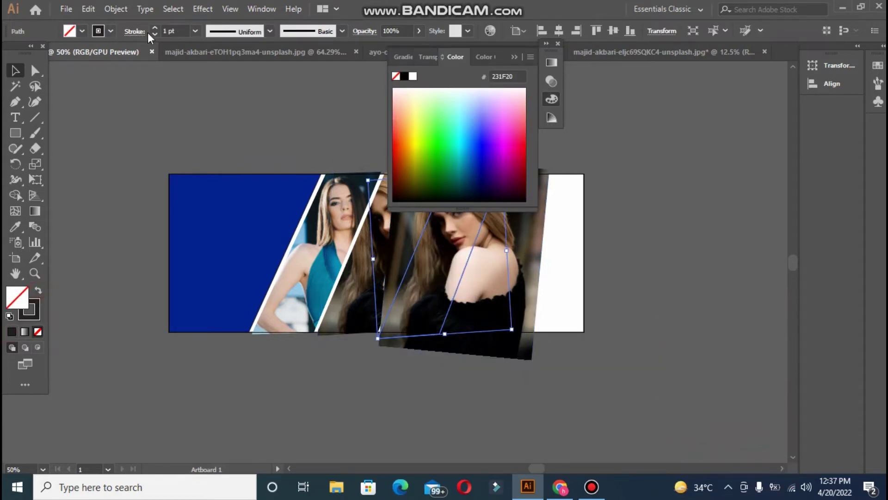
- Delete the unclipped black-dress copy, keeping the empty parallelogram outline, and collapse the color settings
click(518, 353)
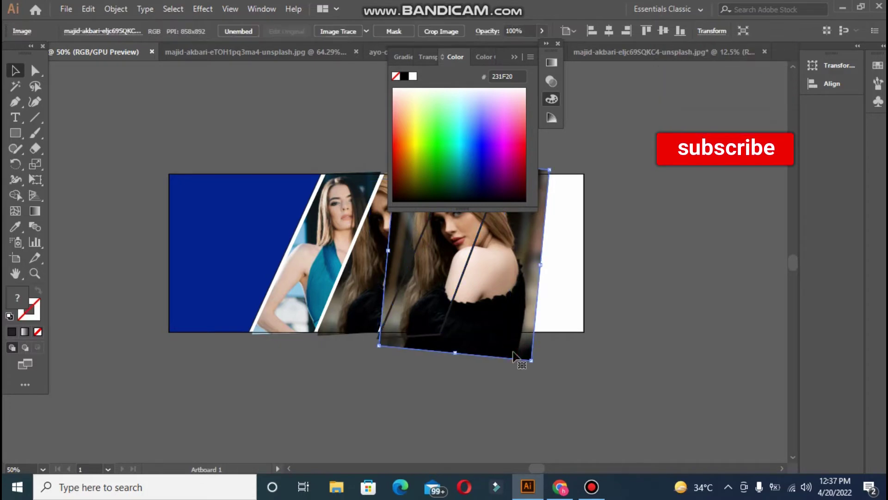
key(Delete)
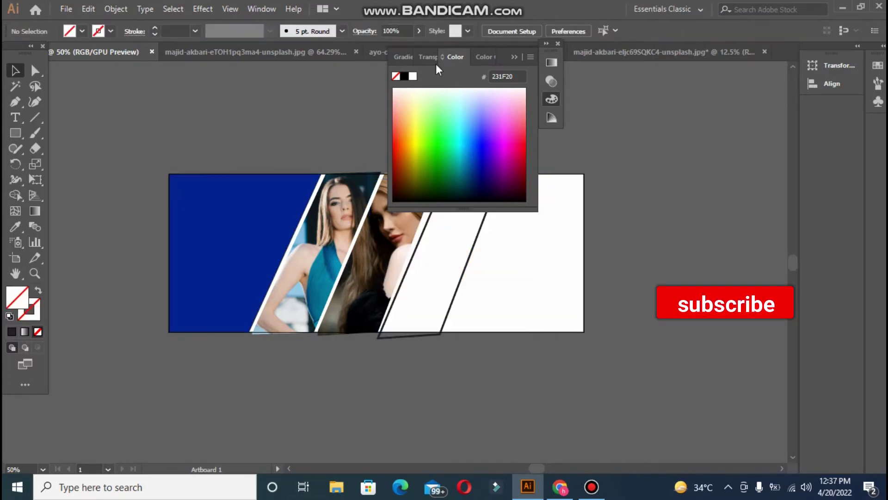
click(514, 58)
- In the red-haired woman's photo document, shrink the portrait until it sits beside the artboard, and copy it
click(426, 53)
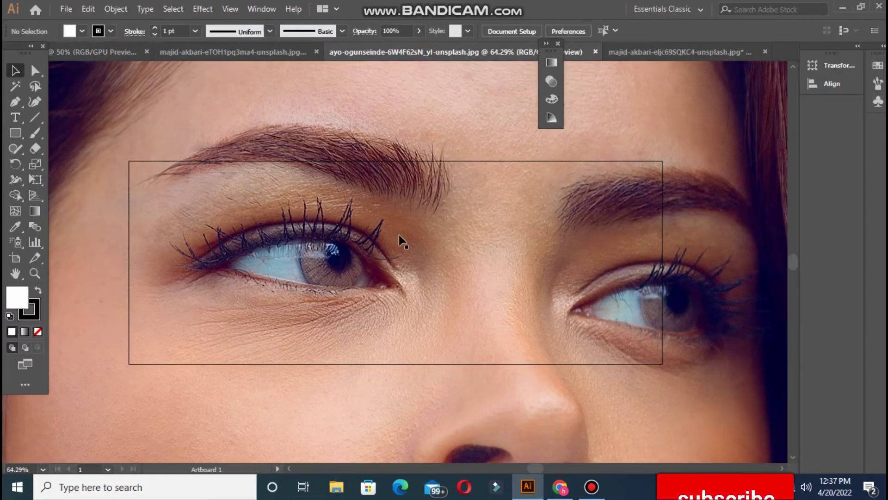
key(ctrl+minus)
key(ctrl+minus)
key(ctrl+minus)
key(ctrl+minus)
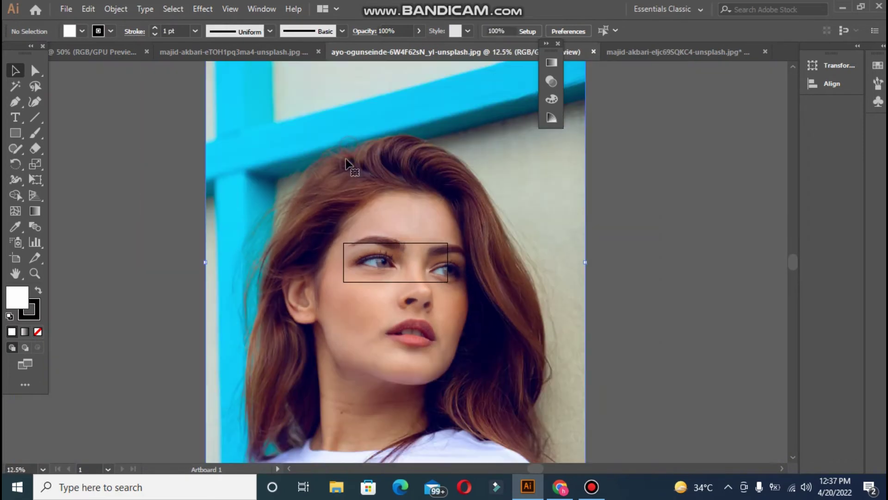
click(211, 257)
drag(205, 261, 463, 273)
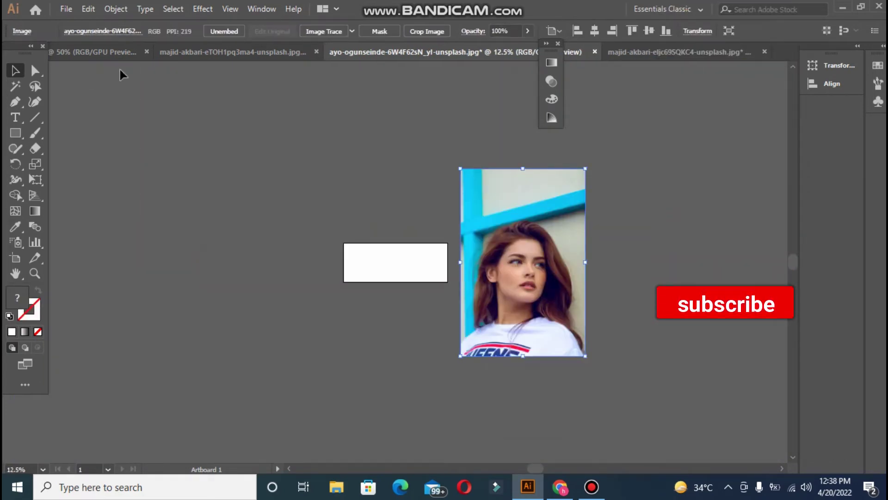
- Paste the red-haired portrait into the banner, shrink it, tilt it clockwise and place it beside the empty parallelogram
click(79, 53)
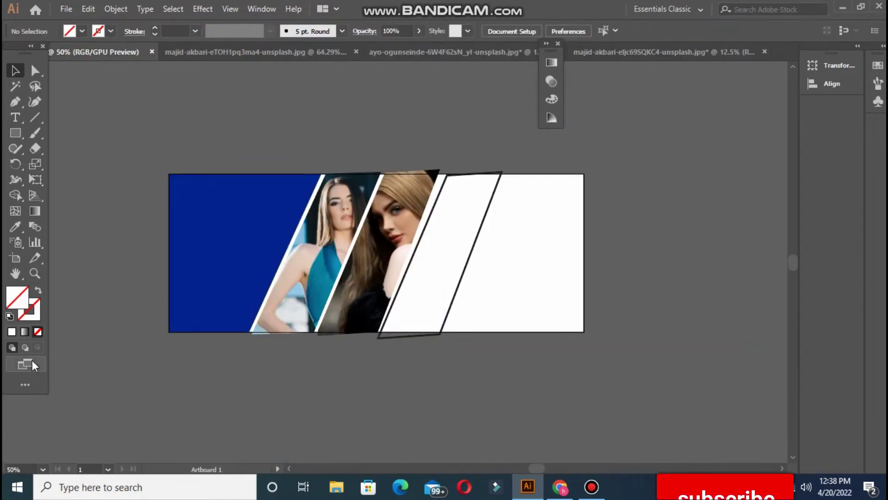
key(ctrl+v)
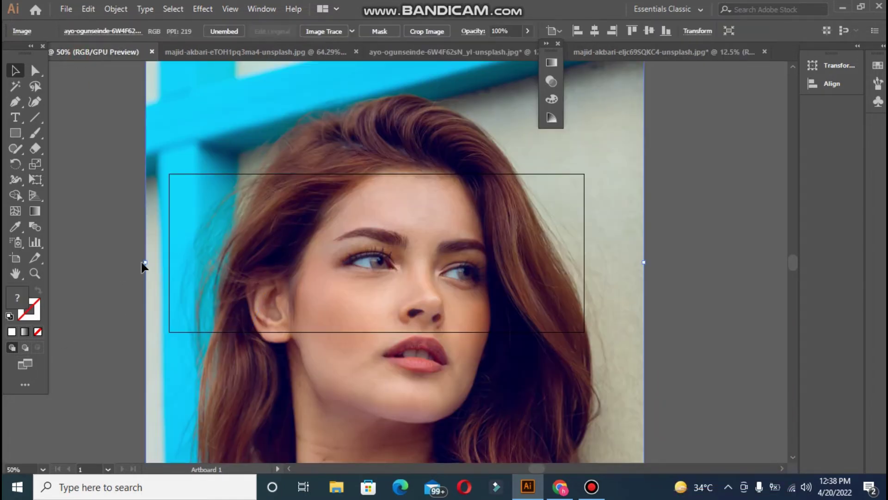
drag(234, 272, 462, 307)
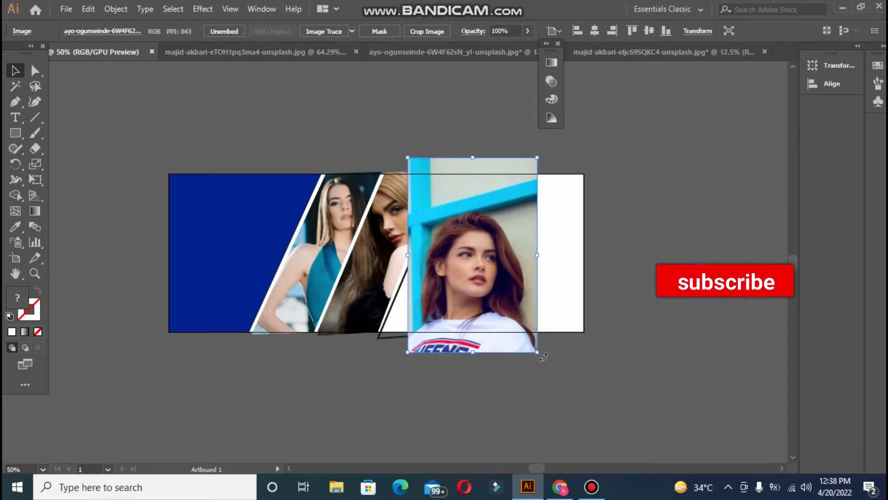
drag(543, 356, 517, 367)
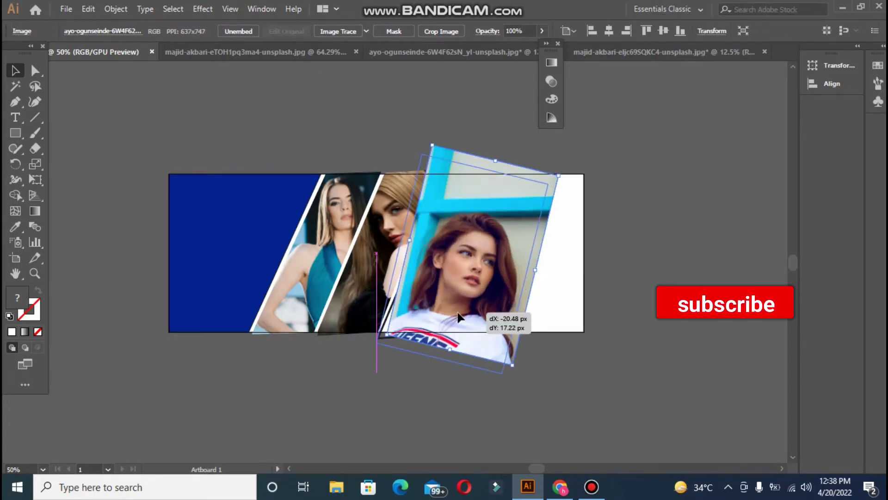
drag(457, 317, 457, 316)
drag(435, 282, 458, 280)
- Bring the empty parallelogram outline in front of the red-haired portrait
click(404, 278)
right_click(404, 279)
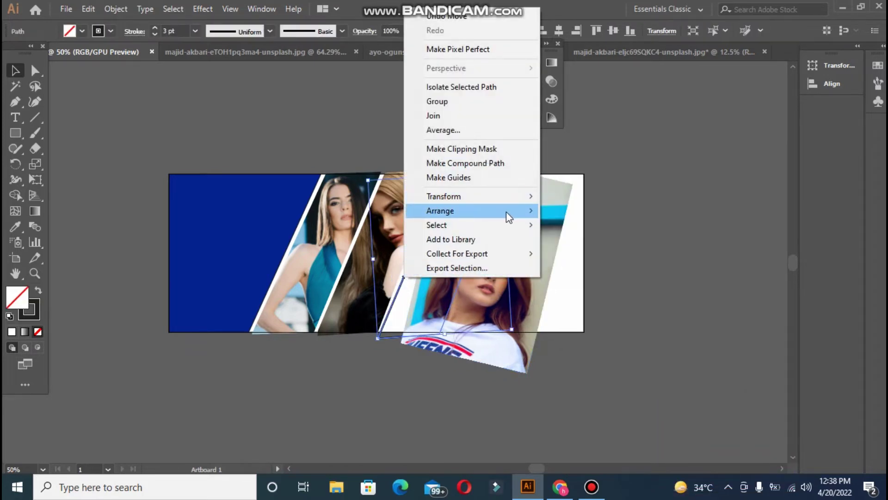
mouse_move(511, 212)
click(571, 210)
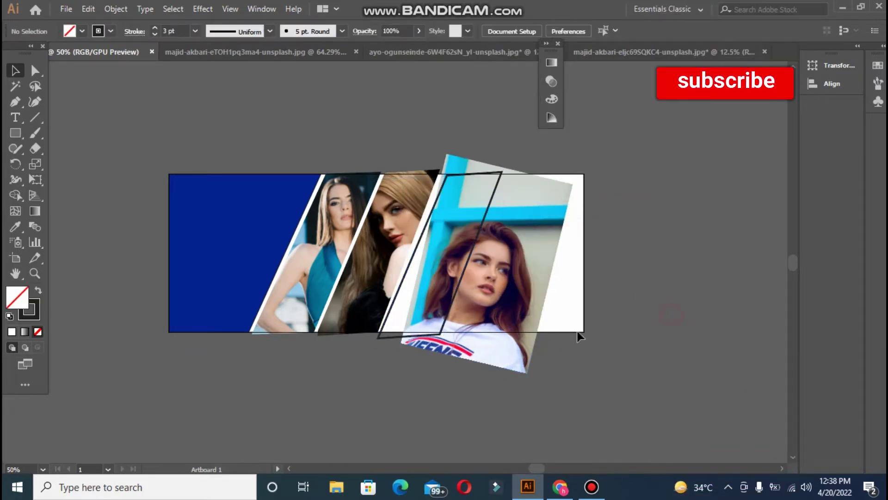
- Position the red-haired portrait behind the outline, reducing its tilt and enlarging it so the face sits within the parallelogram
drag(505, 350, 472, 350)
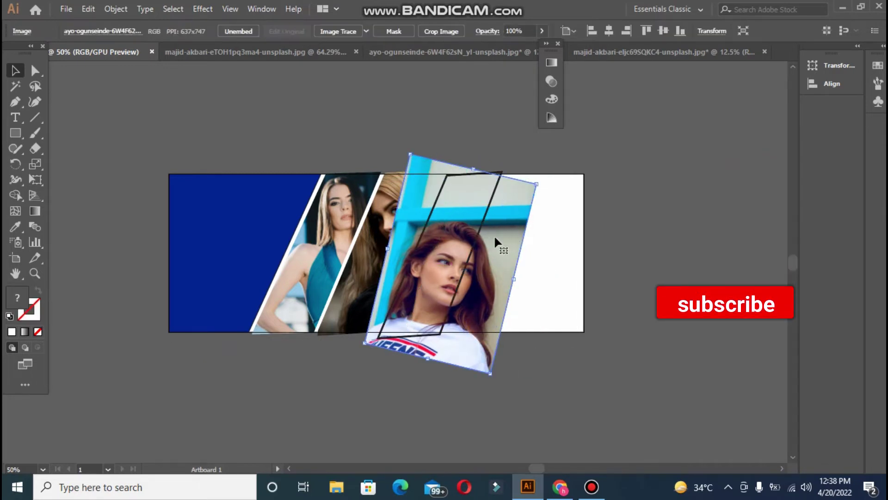
drag(541, 185, 539, 178)
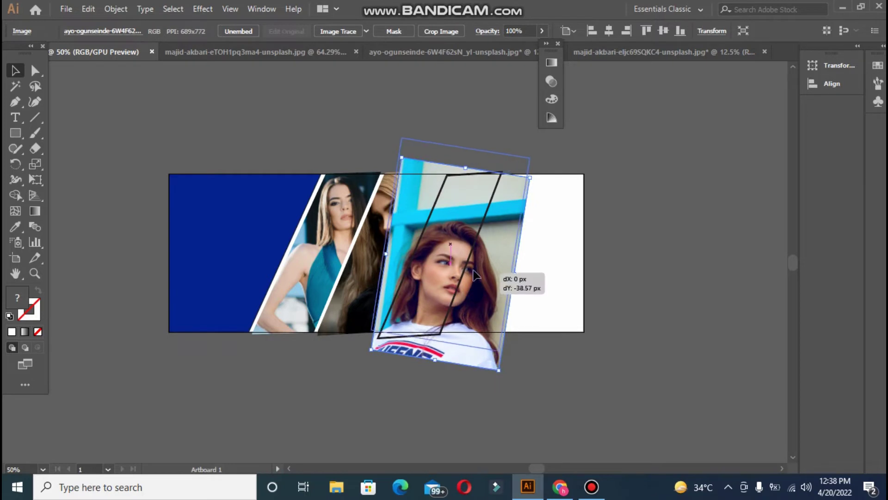
drag(473, 270, 469, 266)
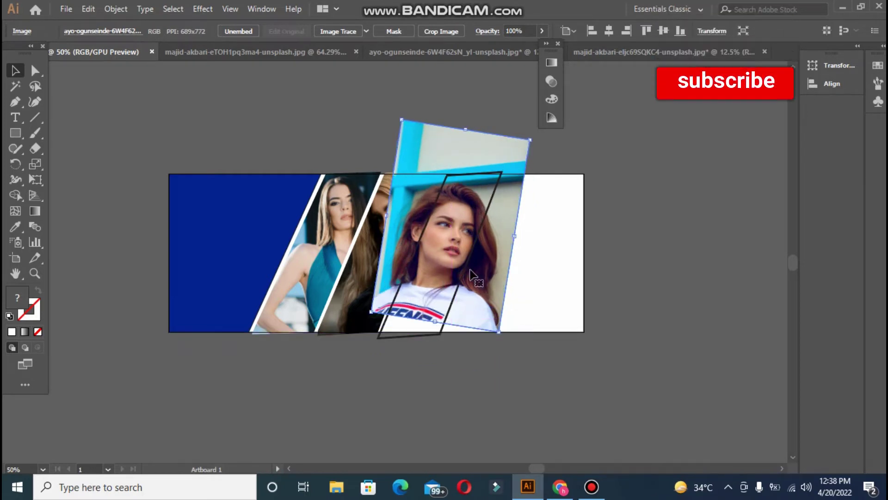
drag(371, 313, 355, 331)
drag(424, 308, 430, 307)
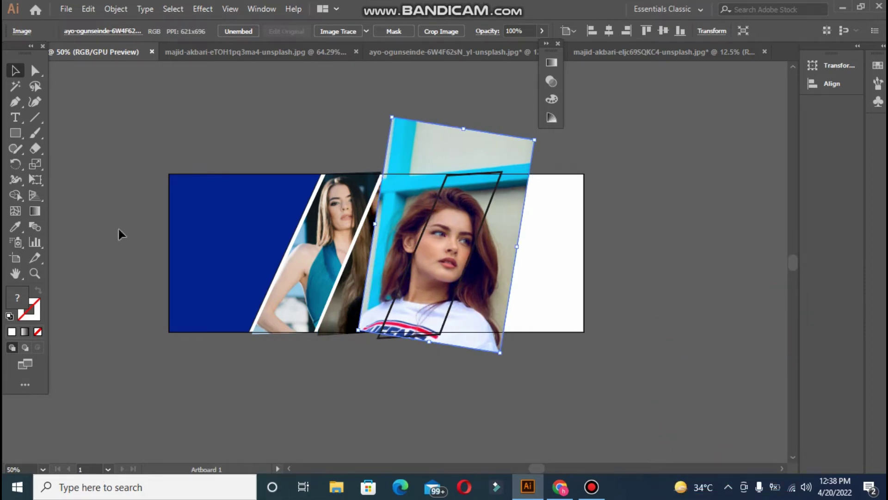
- Clip the red-haired portrait into the parallelogram outline with a clipping mask
click(404, 277)
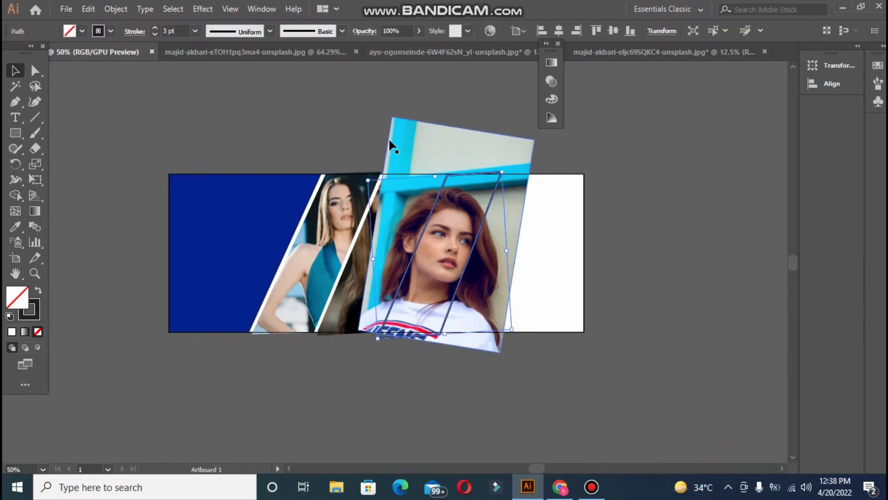
shift+click(390, 142)
key(ctrl+7)
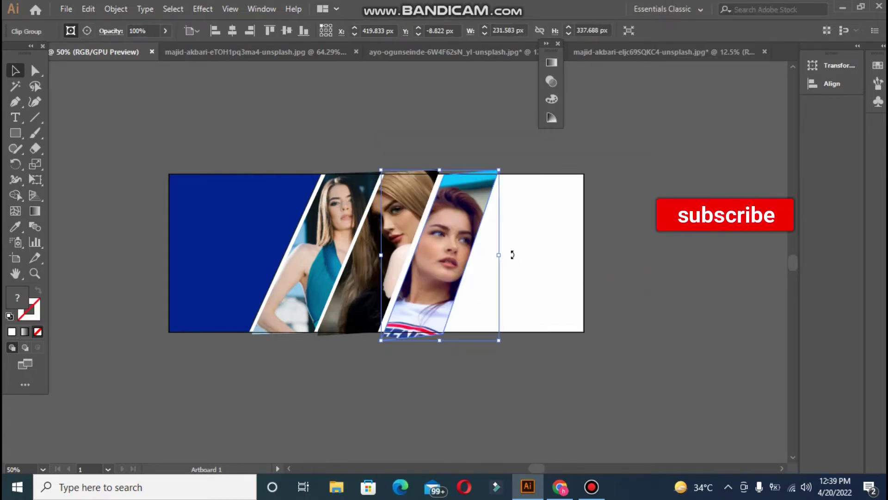
- Duplicate the clipped red-haired photo into the next slot on the banner's blank white area
click(561, 270)
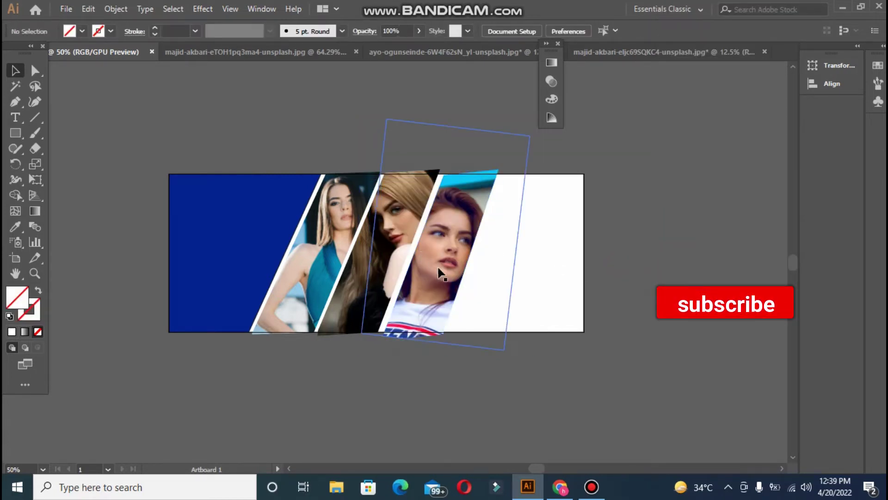
drag(440, 273, 503, 270)
click(689, 269)
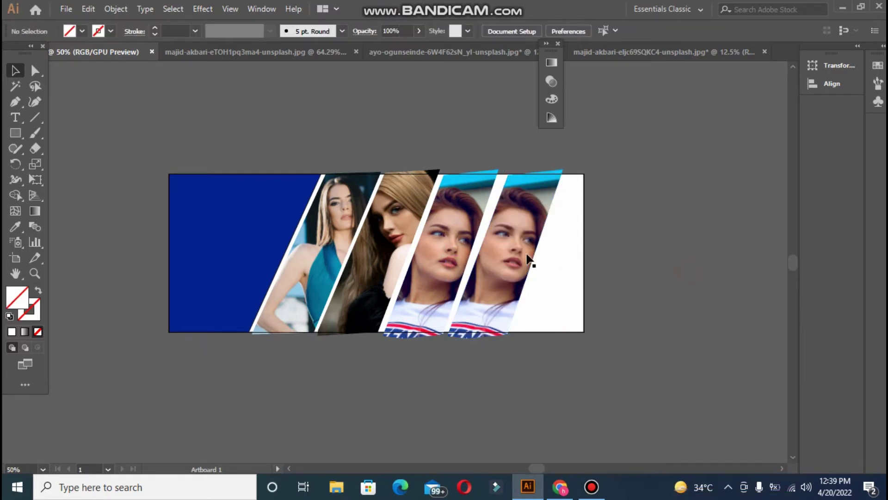
- Release the clipping mask on the duplicated red-haired photo in the fourth slot
right_click(526, 248)
click(586, 357)
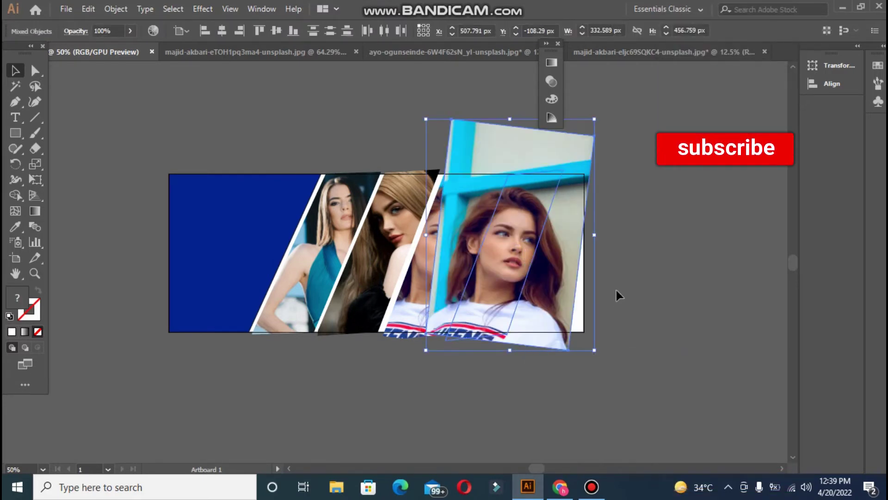
click(616, 289)
- Copy the blue shape's appearance to the fourth slot's parallelogram path with the Eyedropper, then set its stroke weight to 4 pt
click(517, 303)
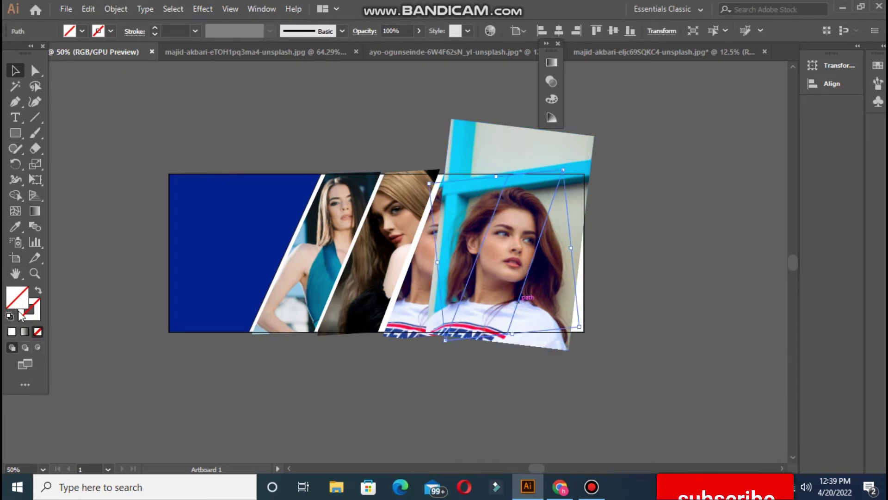
click(191, 239)
click(37, 332)
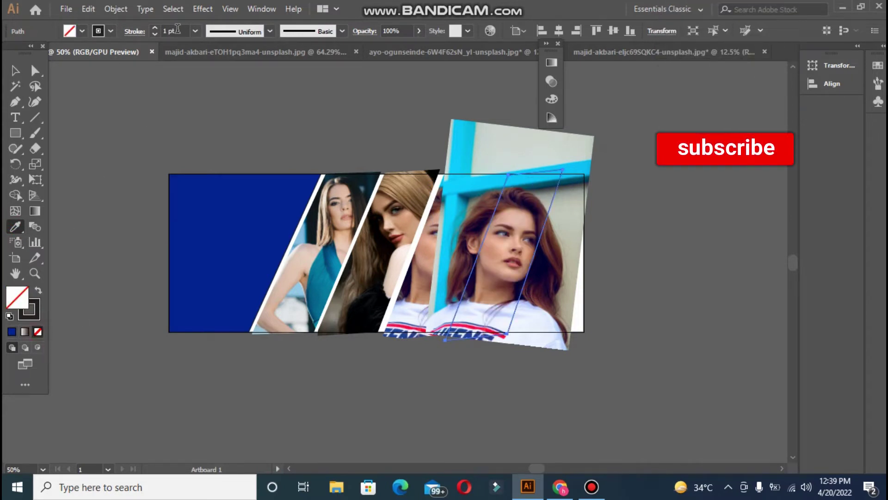
triple_click(153, 28)
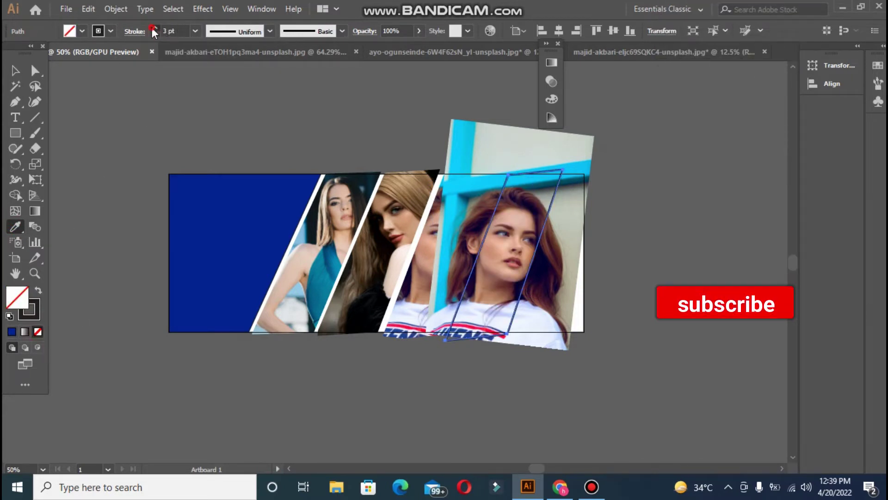
- Delete the unclipped red-haired photo so only the parallelogram outline remains in the fourth slot
click(13, 72)
click(477, 125)
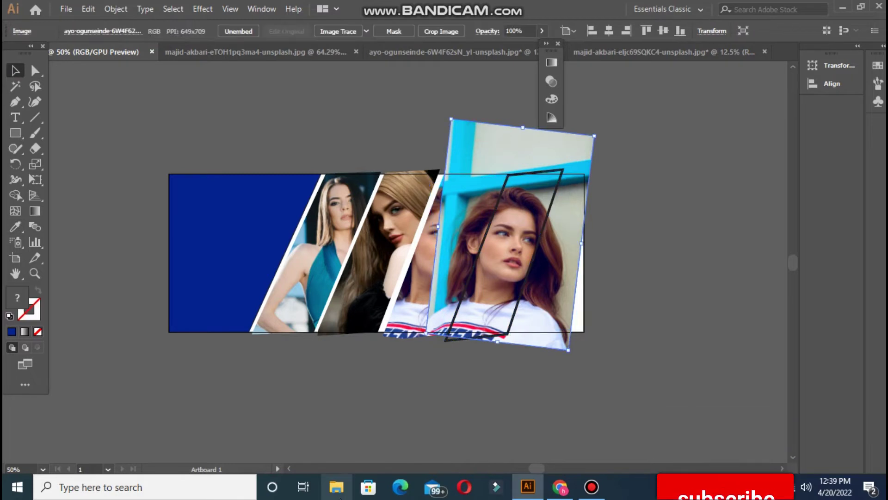
key(Delete)
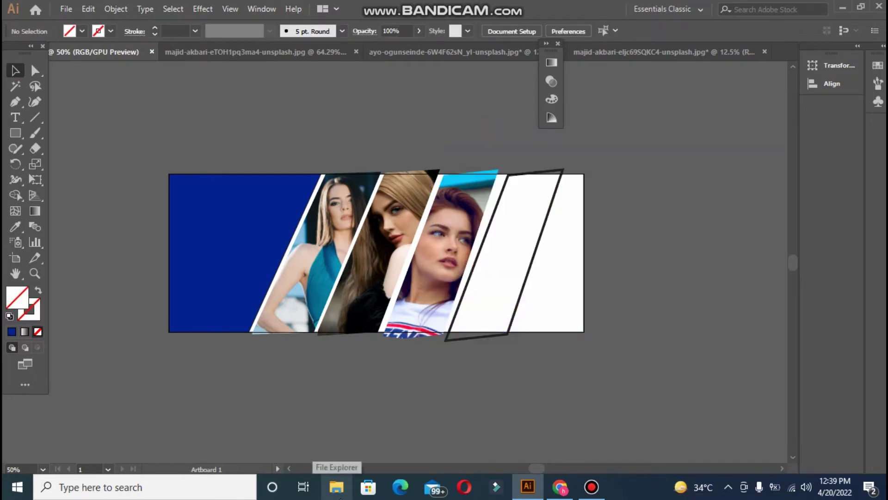
- Switch to the document with the white-shirted woman's portrait and scale the image down to about a third of its size
click(654, 51)
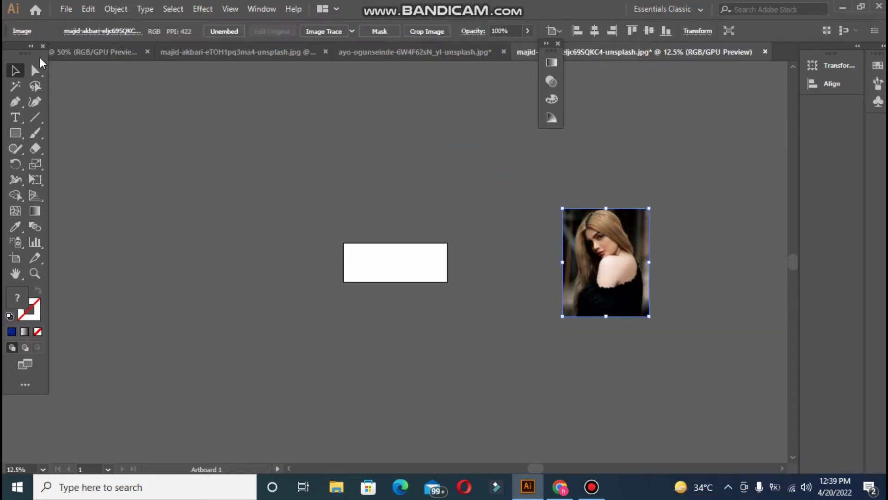
click(93, 50)
click(296, 53)
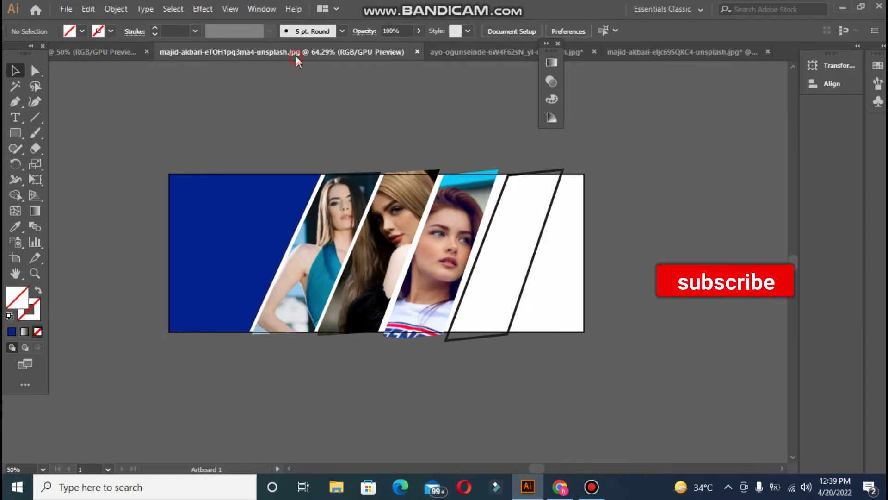
scroll(393, 252, down, 8)
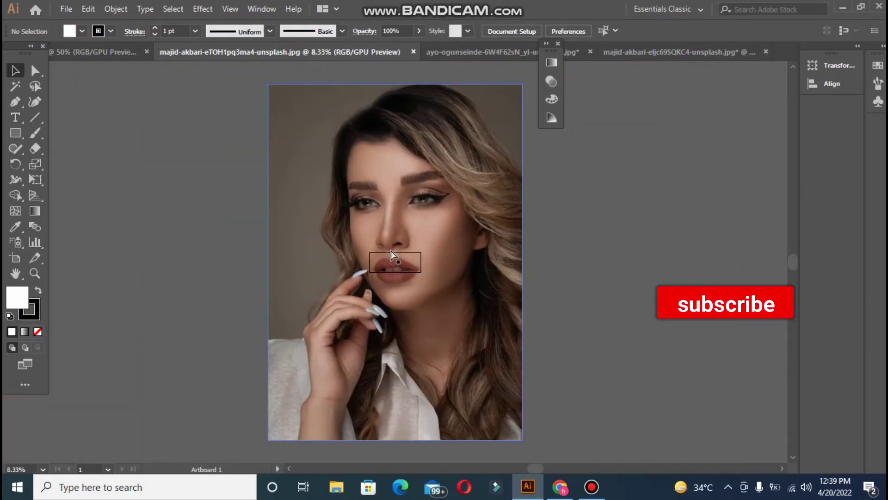
click(270, 84)
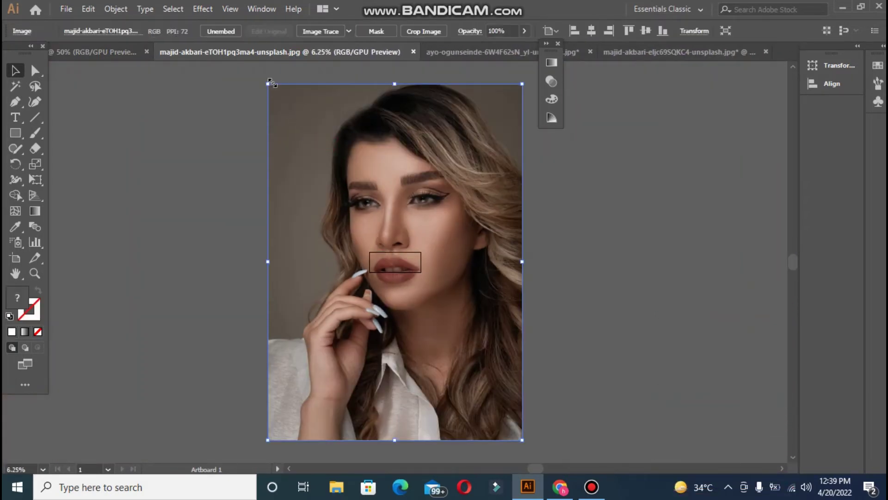
drag(270, 85, 446, 334)
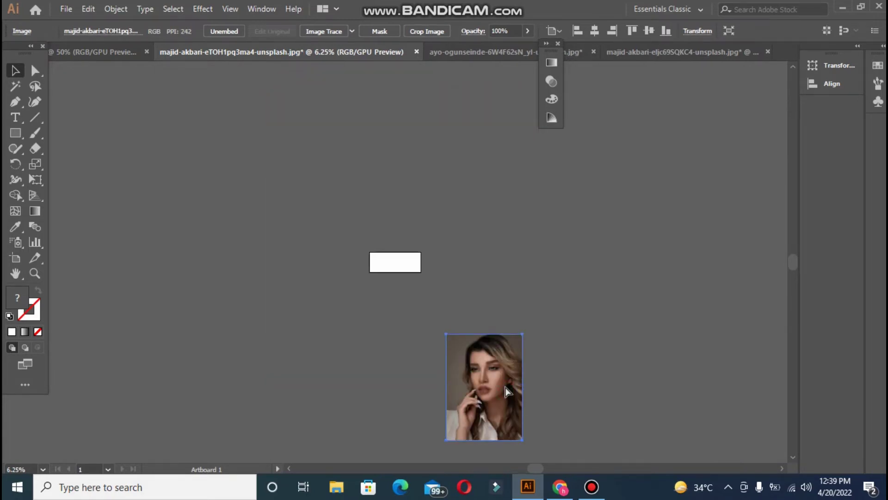
- Copy the white-shirt portrait into the banner document
key(ctrl+c)
click(95, 52)
key(ctrl+v)
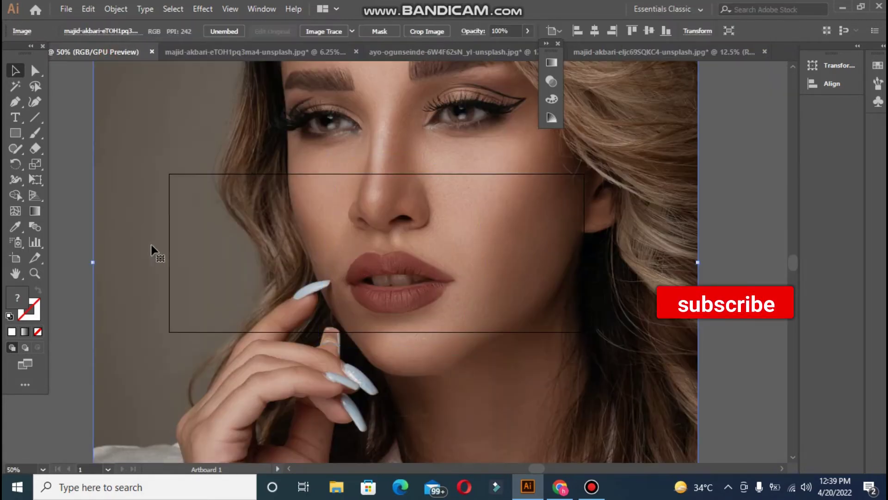
- Shrink the pasted white-shirt portrait to slightly taller than the banner and place it over the fourth slot
click(91, 258)
click(99, 266)
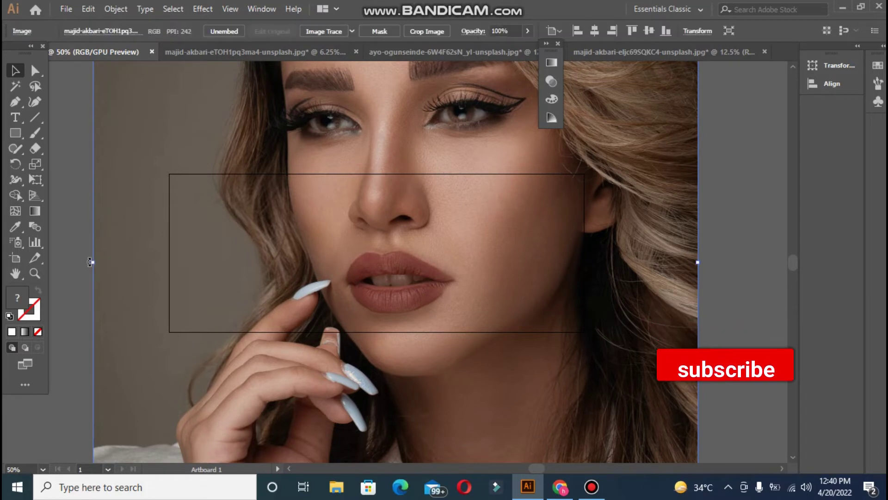
drag(94, 262, 538, 366)
drag(597, 325, 505, 324)
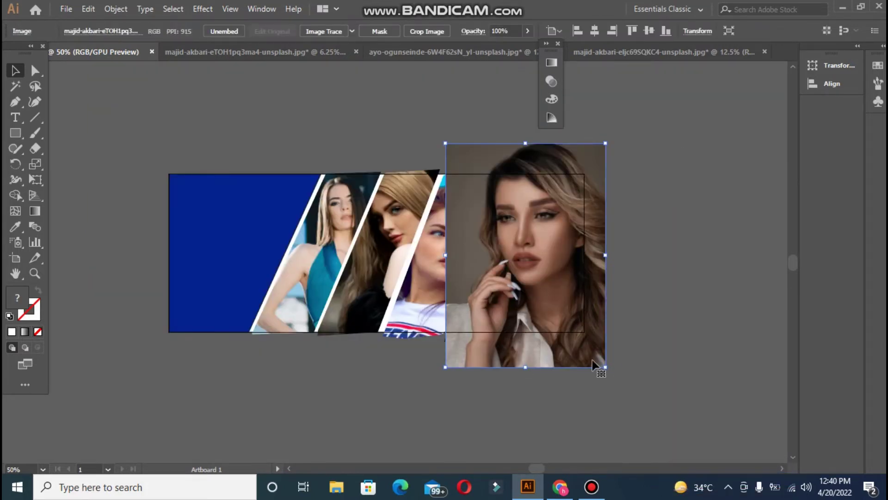
- Shift the white-shirt portrait aside to expose the parallelogram outline, and bring the outline in front of the portrait
click(445, 341)
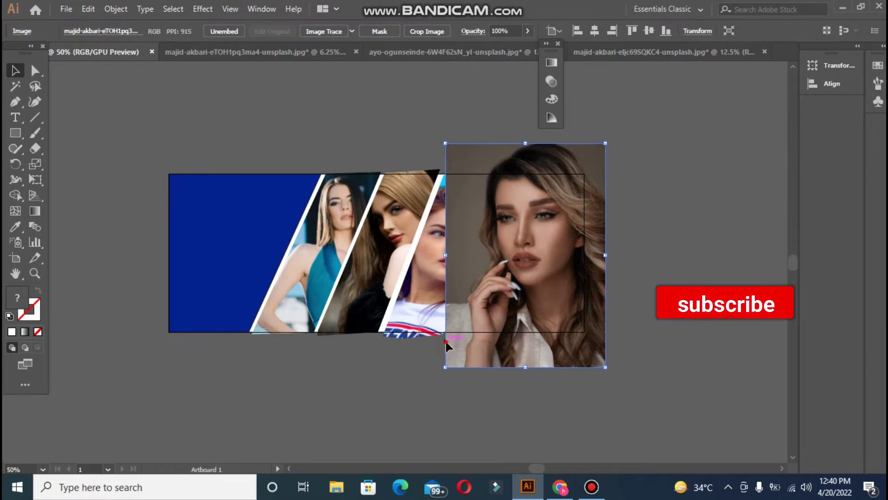
click(443, 343)
drag(471, 330, 484, 329)
right_click(449, 327)
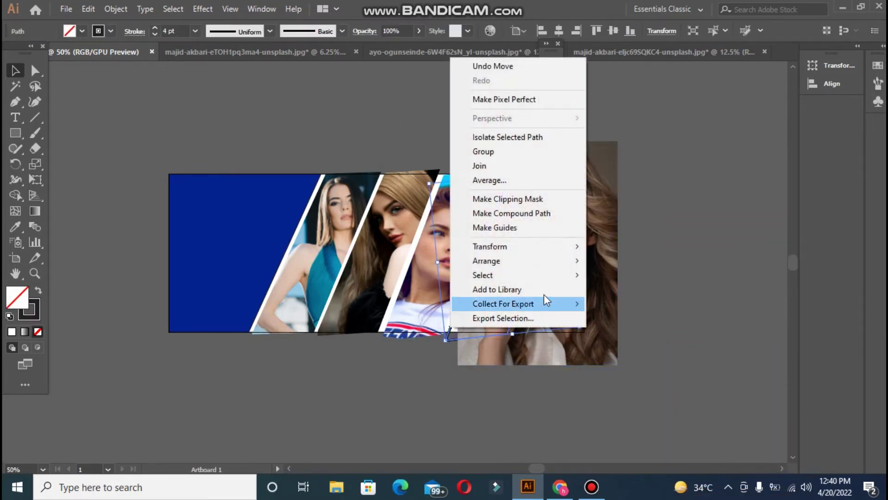
mouse_move(557, 260)
click(595, 264)
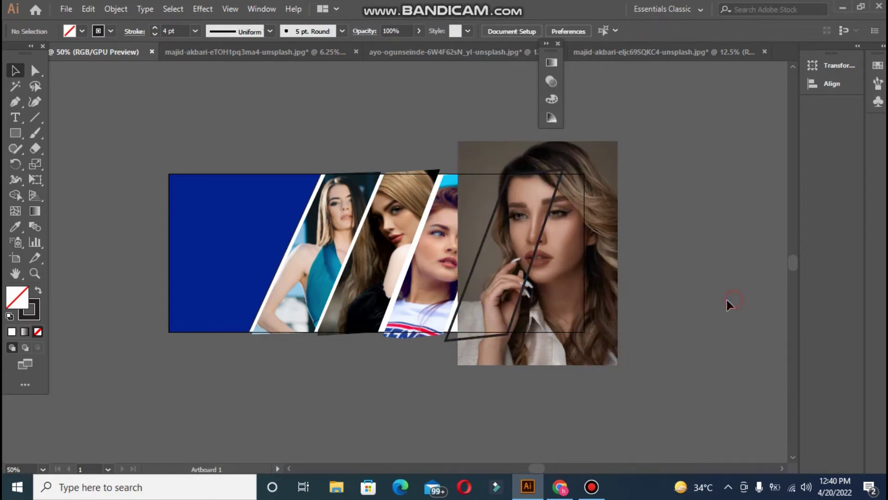
- Center the white-shirt portrait's face behind the outline, tilt it slightly clockwise, and clip it into the parallelogram with a clipping mask
drag(559, 367, 540, 370)
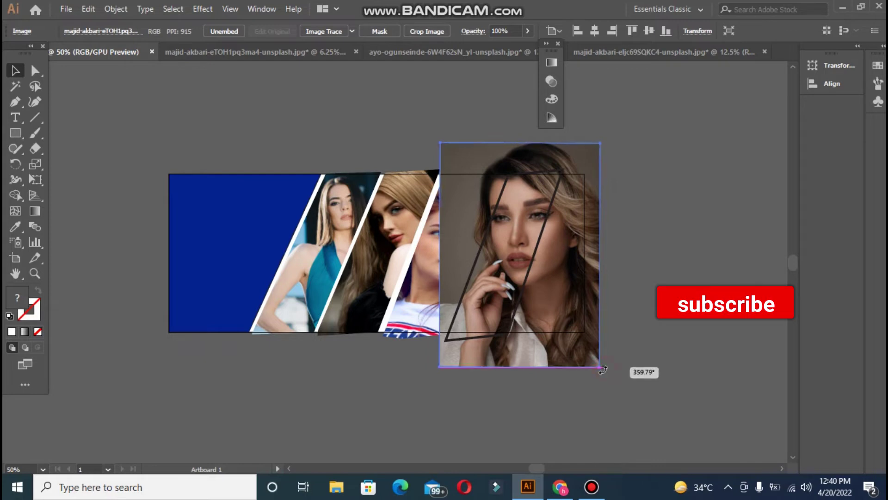
drag(596, 371, 594, 370)
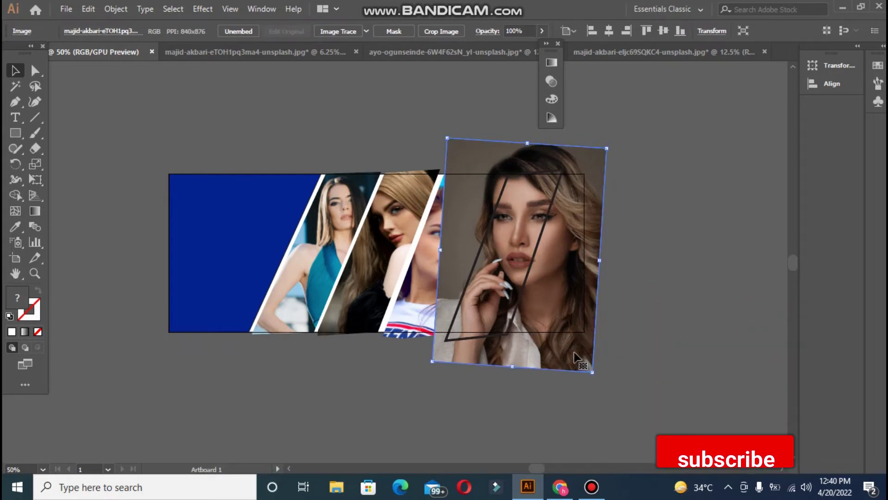
shift+click(492, 215)
right_click(492, 216)
click(539, 306)
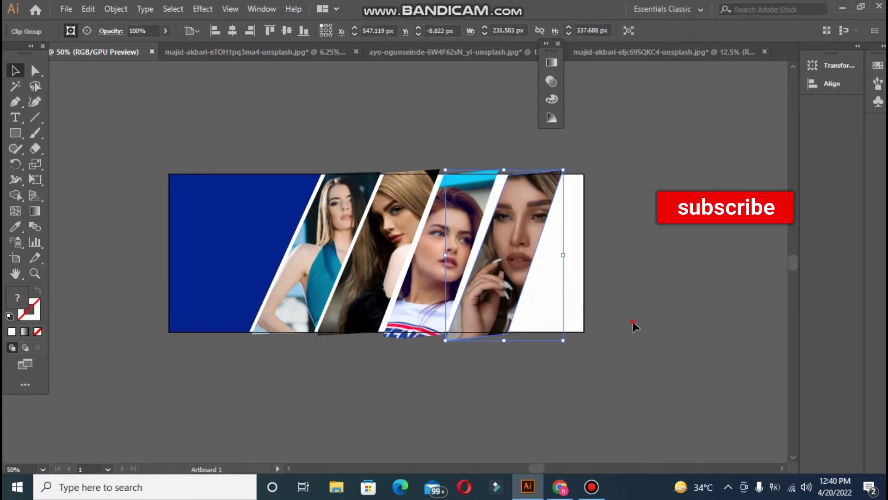
click(632, 319)
- Rotate the clipped white-shirt portrait slightly counterclockwise and adjust its position beside the red-haired portrait
drag(514, 303, 515, 301)
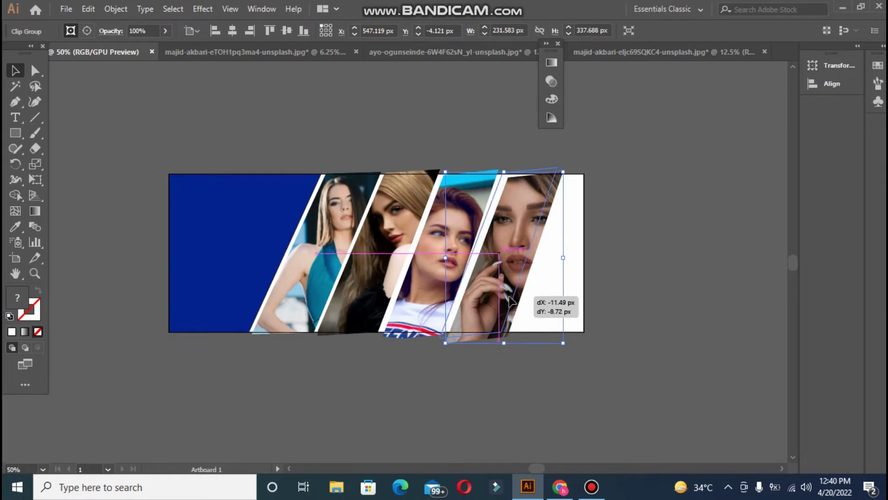
drag(514, 301, 513, 301)
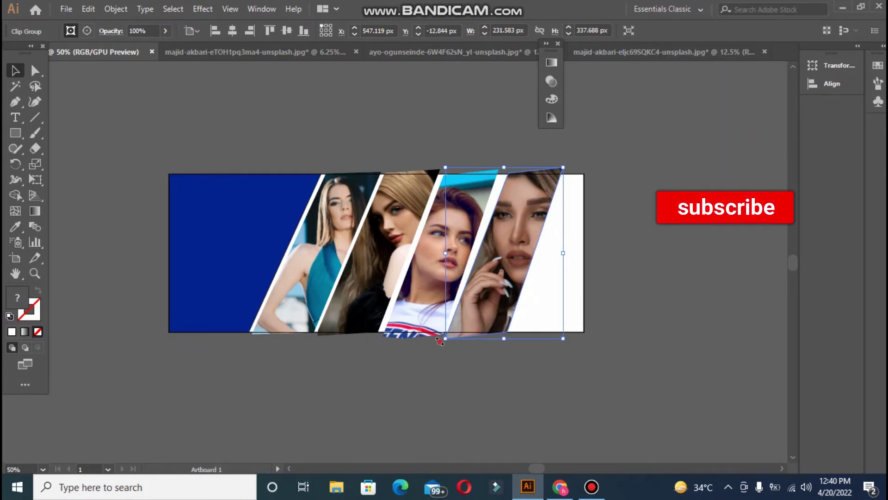
drag(449, 343, 443, 345)
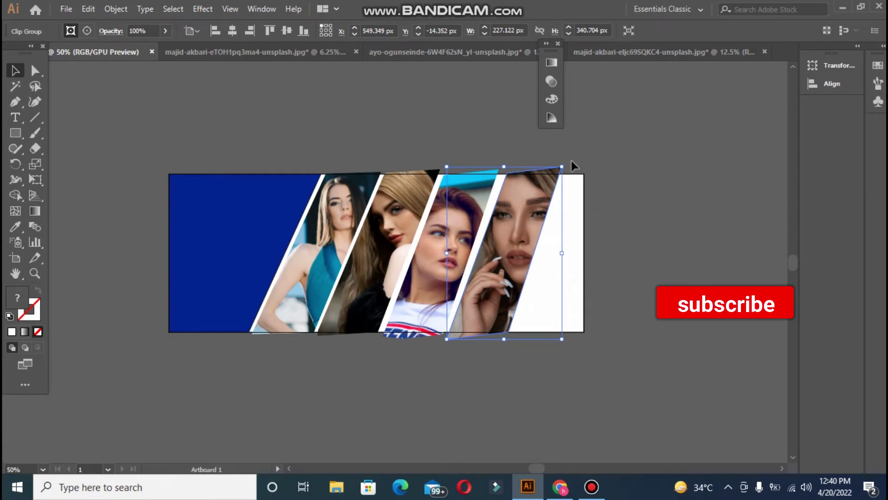
drag(566, 164, 563, 164)
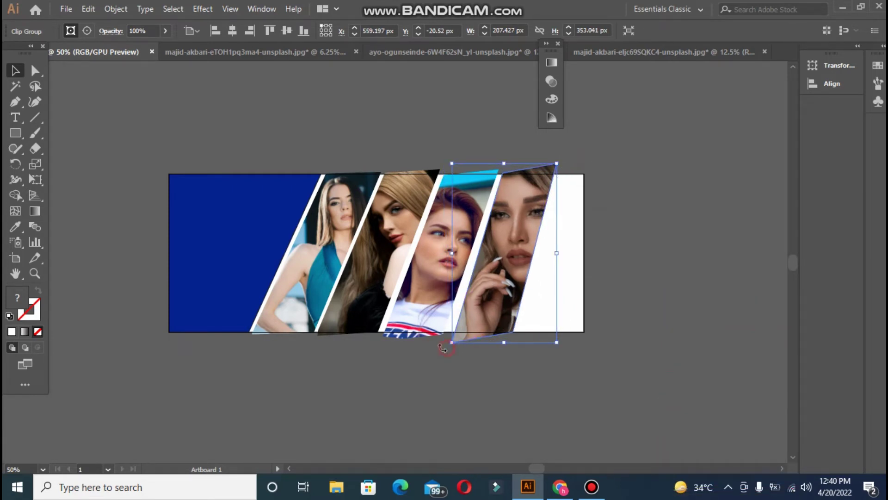
drag(442, 347, 442, 348)
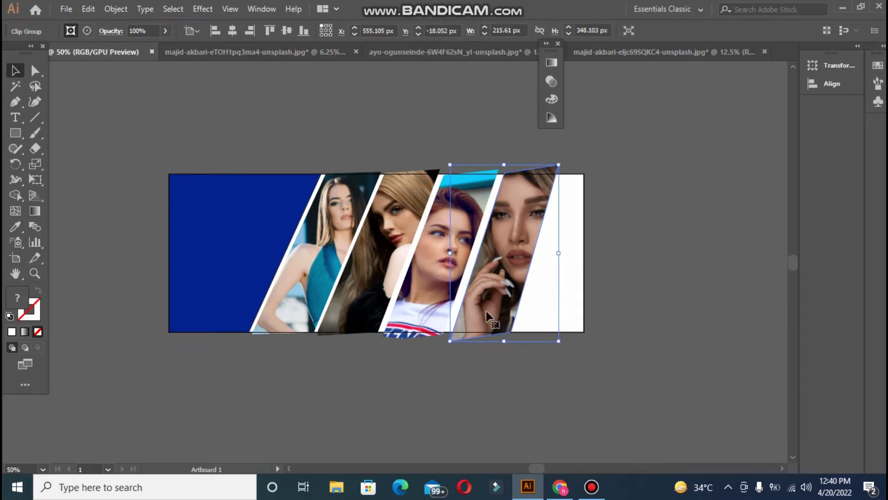
drag(485, 311, 485, 314)
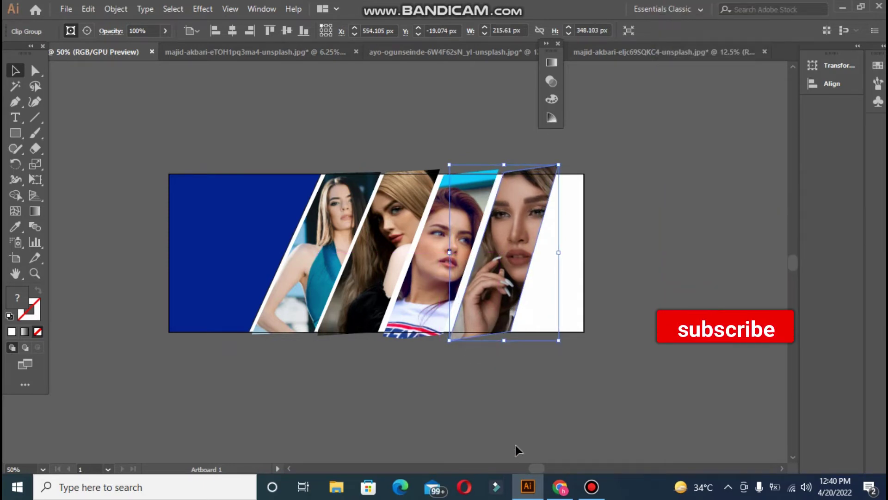
- Nudge the clipped white-shirt portrait slightly left toward the red-haired portrait
key(Left)
key(Left)
key(Left)
key(Left)
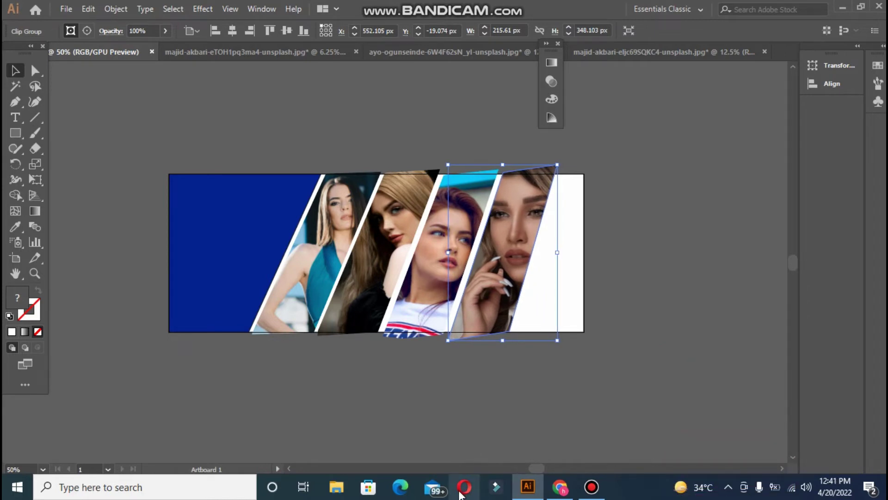
click(453, 426)
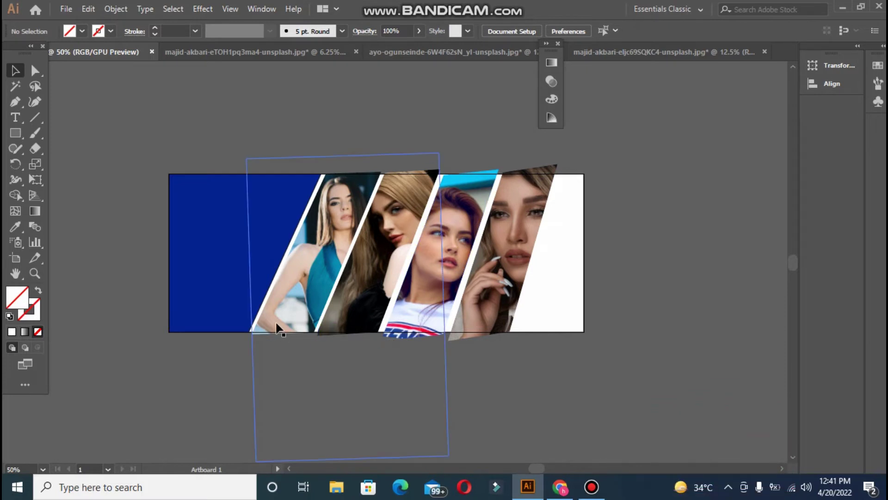
- Nudge the clipped red-haired portrait 4 px left and 1 px up to narrow its gap to the blonde portrait
click(415, 311)
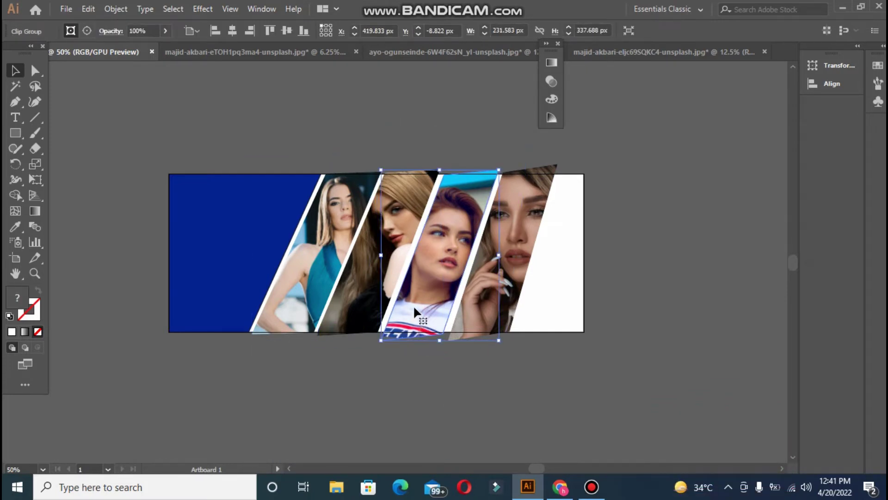
key(Left)
key(Left)
key(Left)
key(Left)
key(Up)
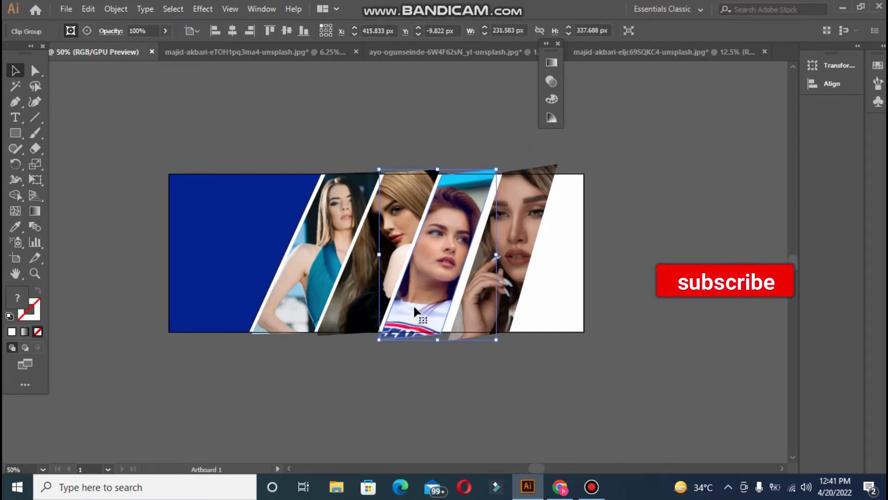
- Nudge the clipped white-shirt portrait 8 px left and 1 px up to even out its gap to the red-haired portrait
click(499, 296)
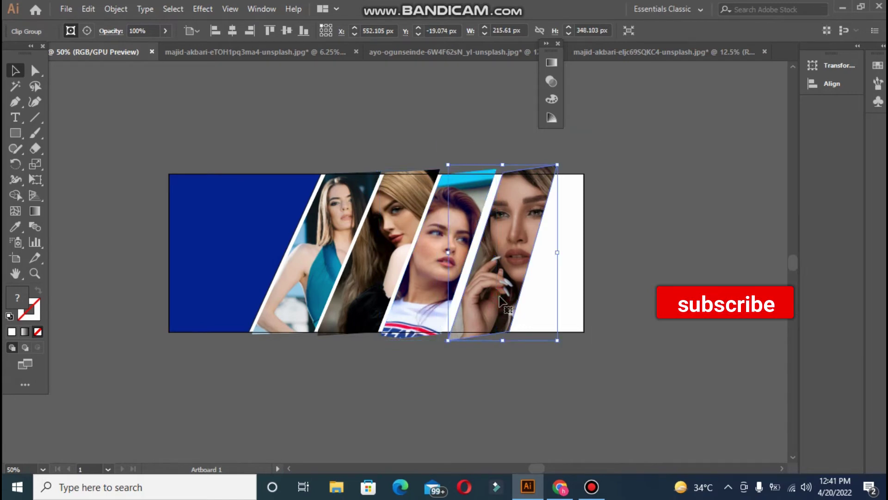
key(Left)
key(Left)
key(Left)
key(Left)
key(Left)
key(Left)
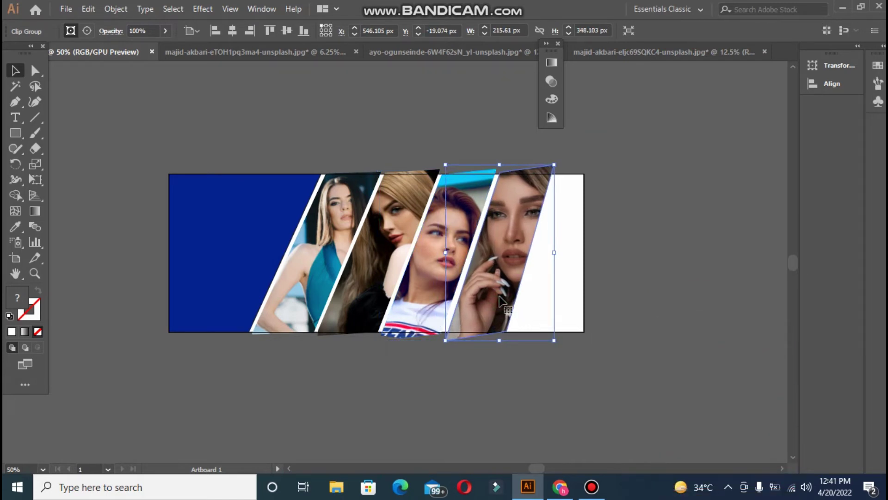
key(Left)
key(Left)
key(Up)
key(Right)
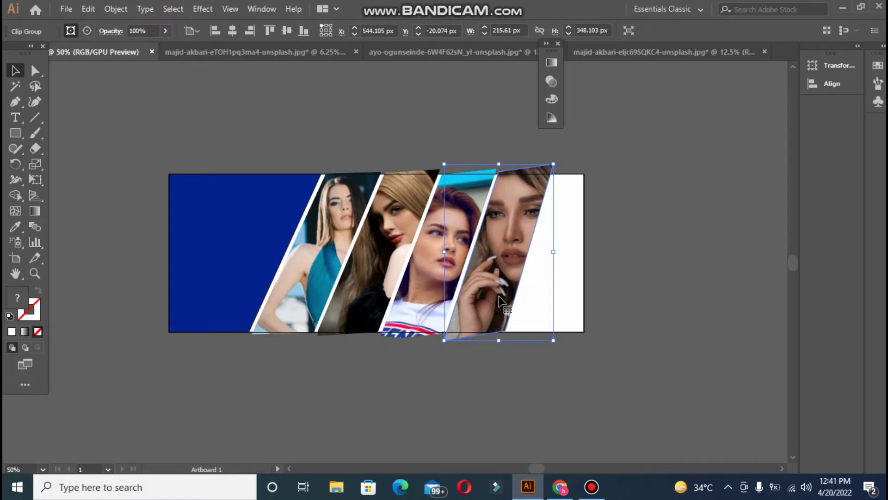
click(450, 383)
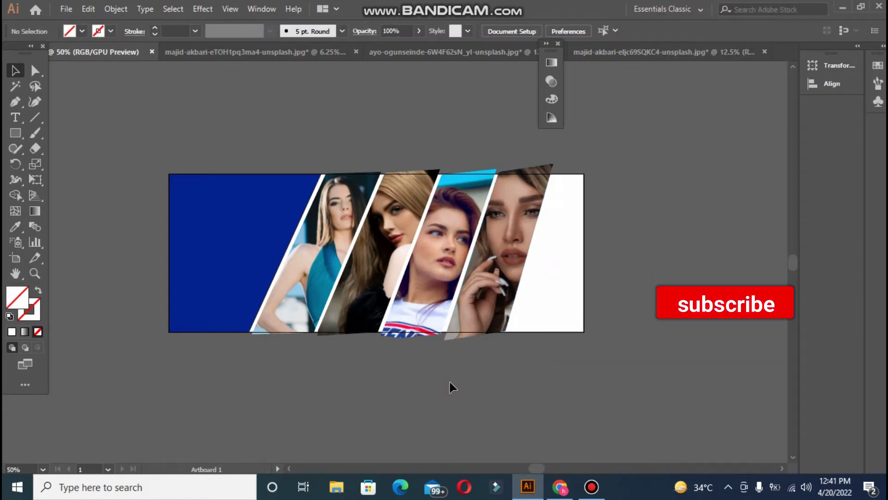
click(497, 274)
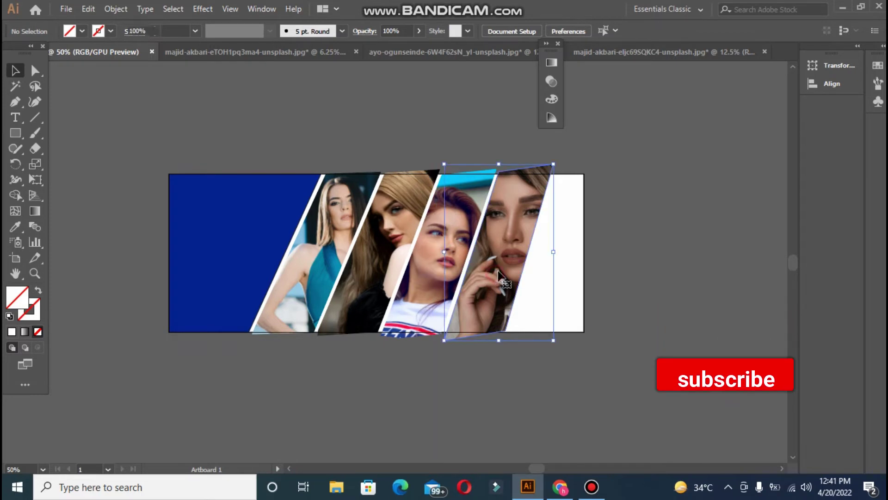
- Nudge the clipped portrait at the end of the row 5 px down and deselect it
key(Down)
key(Down)
key(Down)
key(Down)
key(Down)
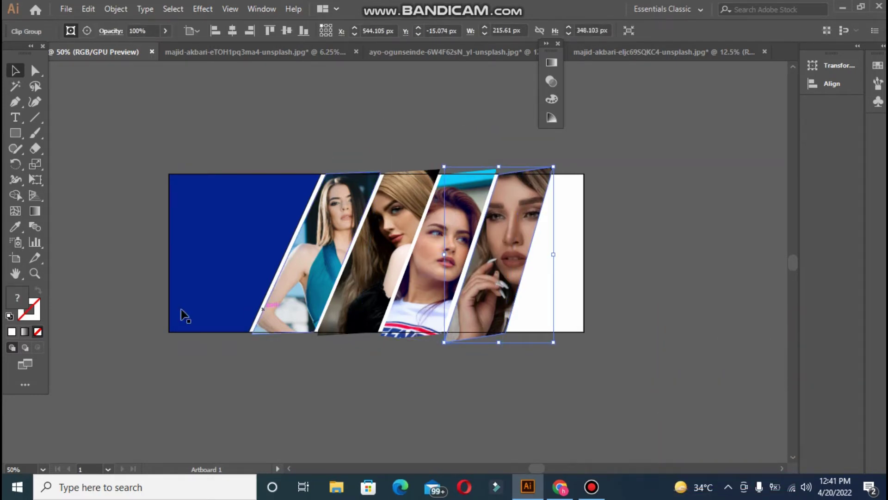
click(194, 396)
- Draw a closed four-point olive shape with the Pen tool, filling the white area between the last portrait and the artboard's right edge
click(14, 102)
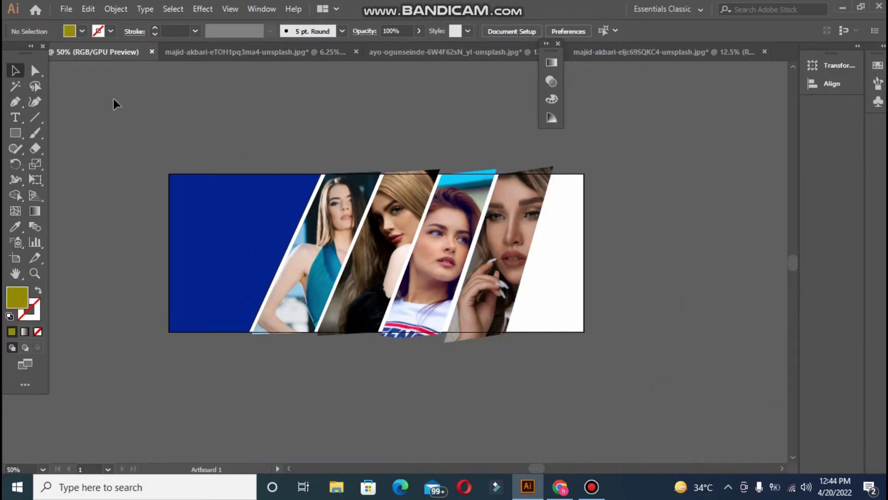
click(584, 174)
click(551, 170)
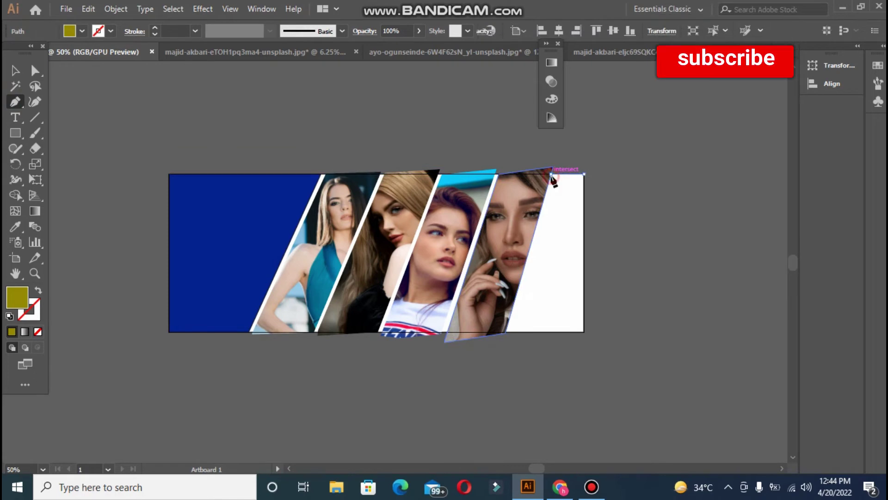
click(506, 332)
click(584, 333)
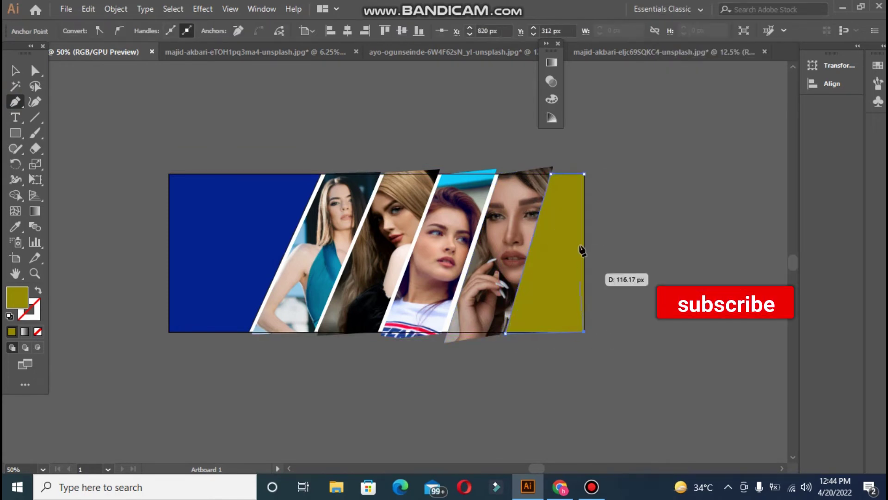
click(585, 174)
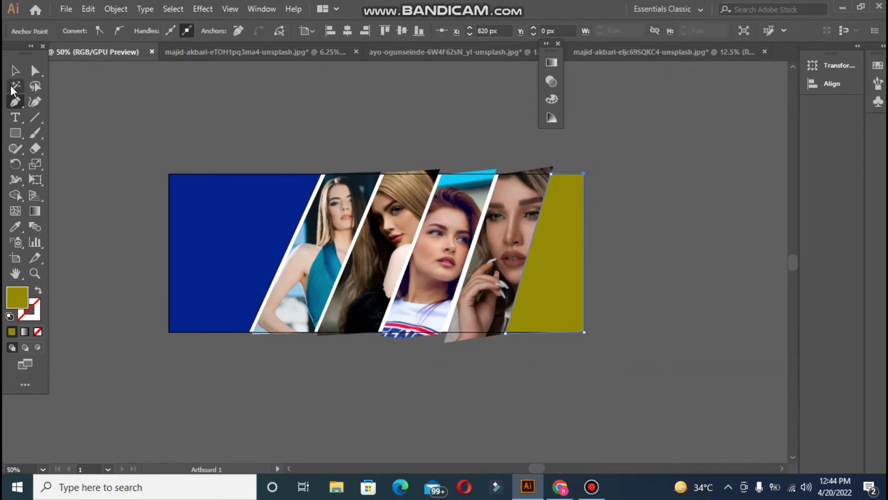
click(16, 70)
click(140, 118)
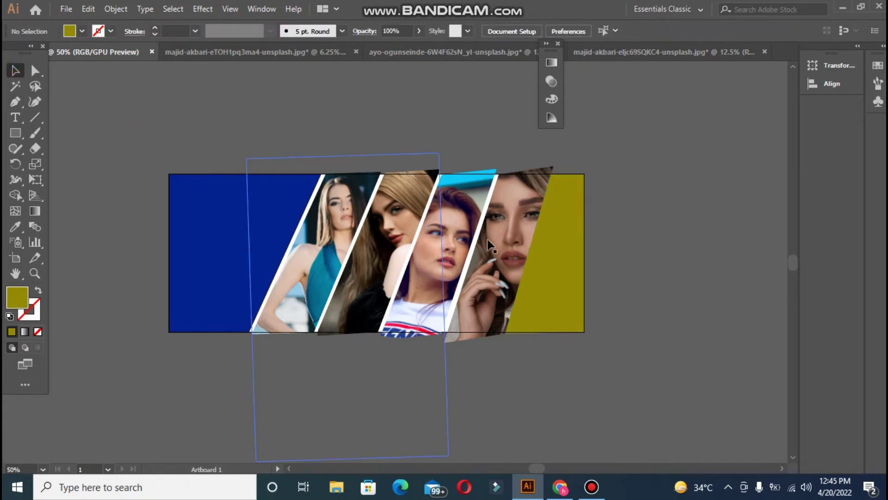
click(597, 490)
click(638, 288)
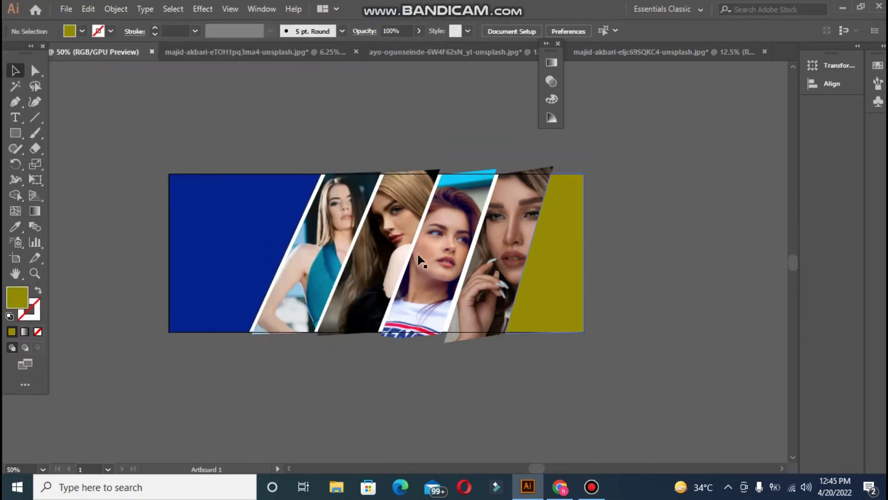
- Draw a wide rectangle across the upper part of the blue shape from the artboard's left edge, and copy the blue shape's appearance onto it
click(16, 133)
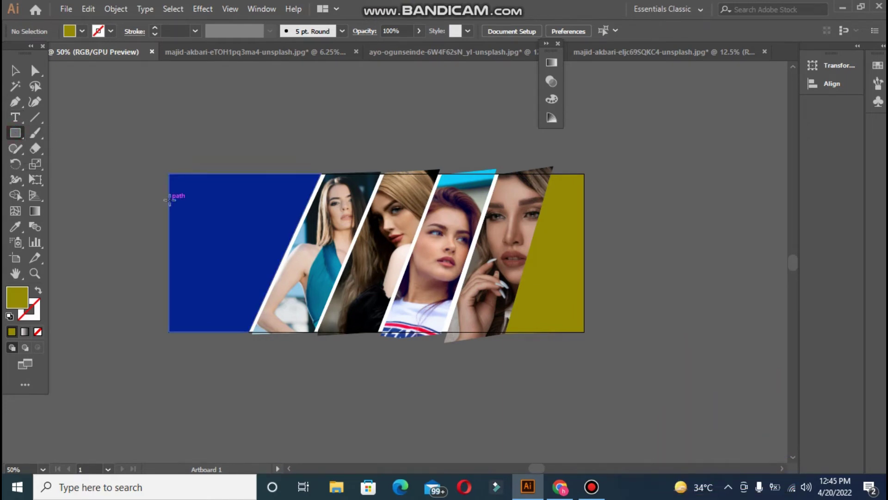
drag(169, 197, 285, 230)
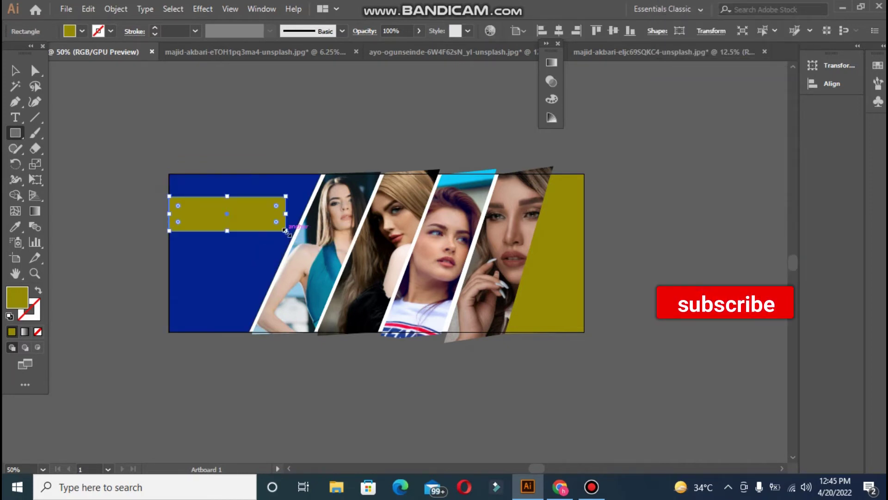
click(19, 229)
click(194, 254)
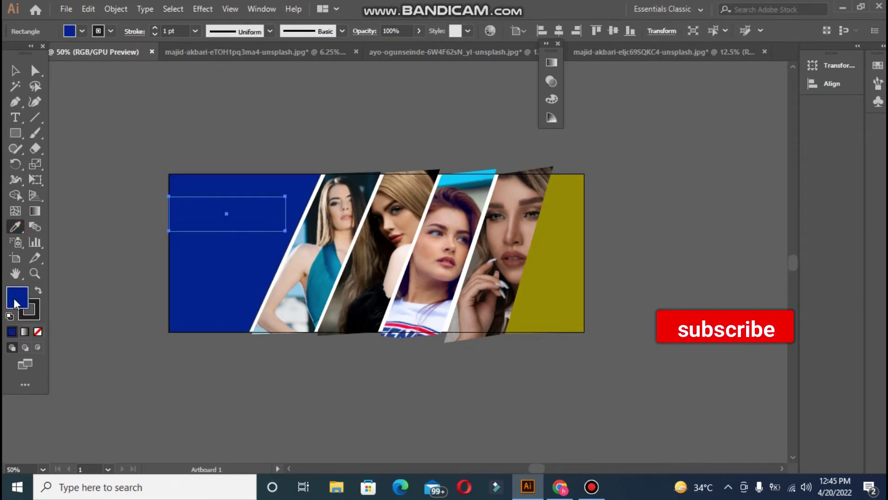
- Set the rectangle's fill to pale blue #C3CCE5 and its opacity to 69%
double_click(17, 297)
click(299, 191)
click(301, 172)
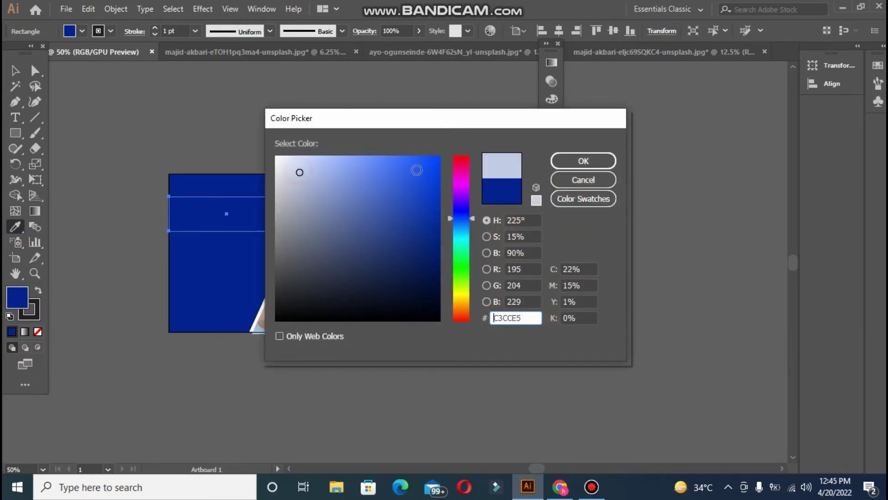
click(583, 160)
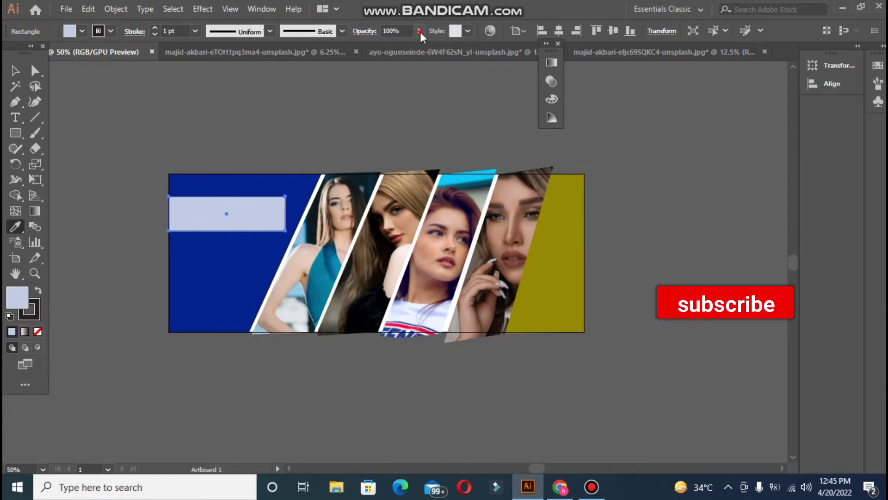
click(419, 31)
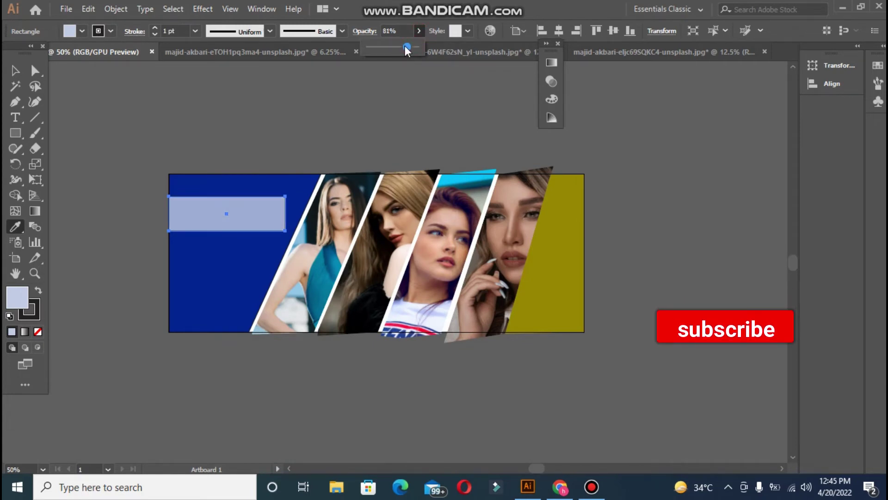
mouse_move(407, 47)
mouse_down()
mouse_move(380, 47)
mouse_move(402, 48)
mouse_up()
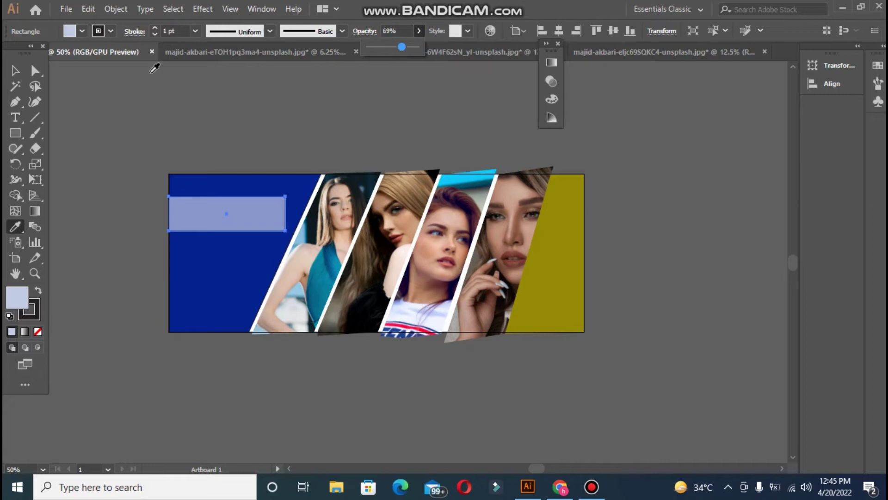
- Add the point text "FASHION" in the empty area above the artboard
click(15, 117)
click(114, 113)
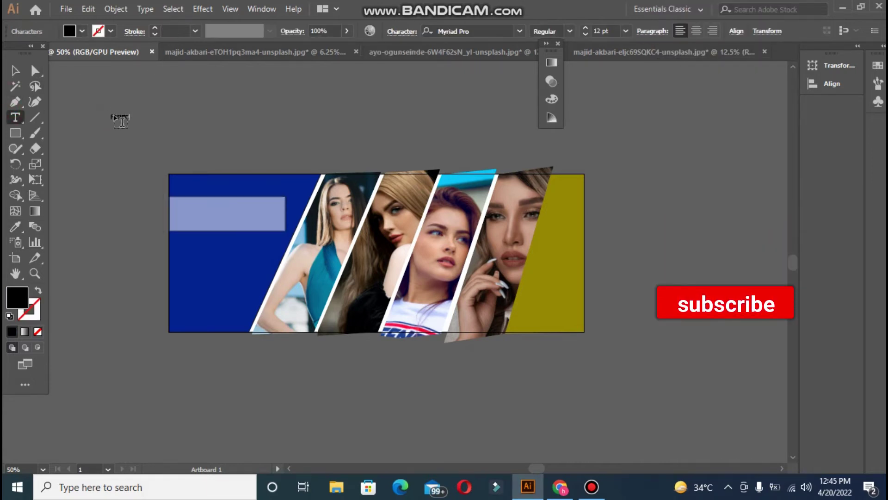
click(15, 71)
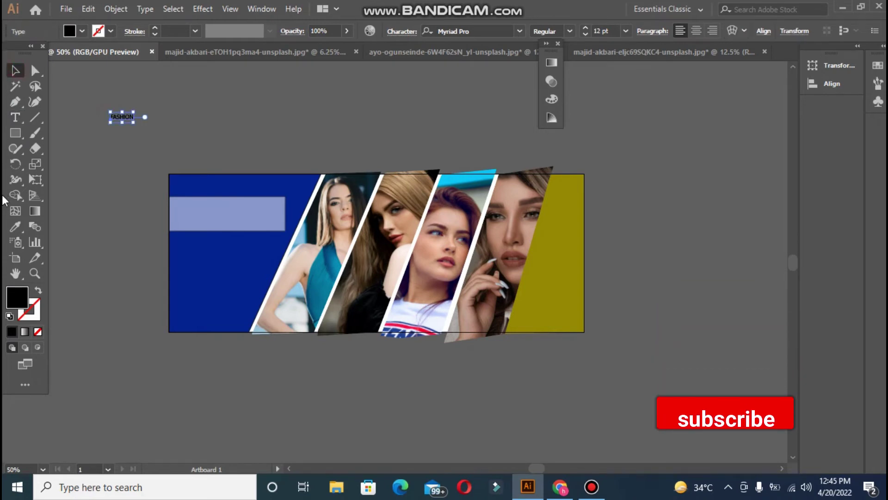
- Give the FASHION text a light grey #EDEEEF fill and no stroke
click(16, 227)
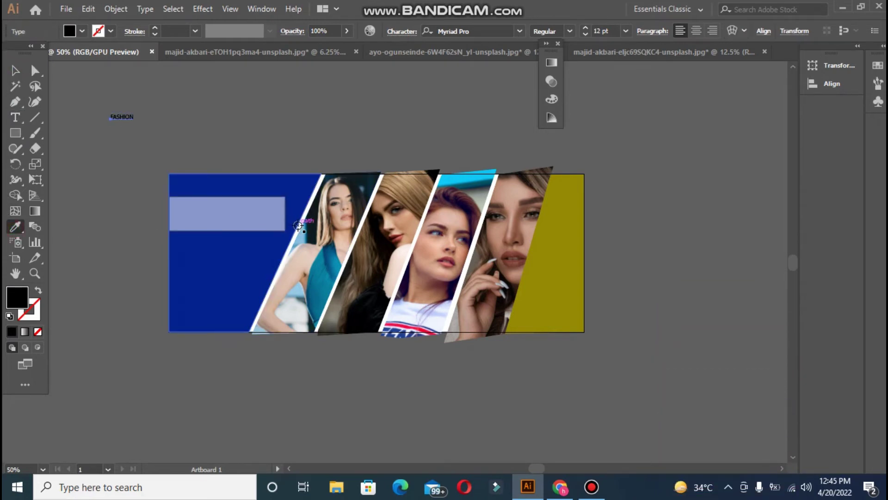
click(298, 226)
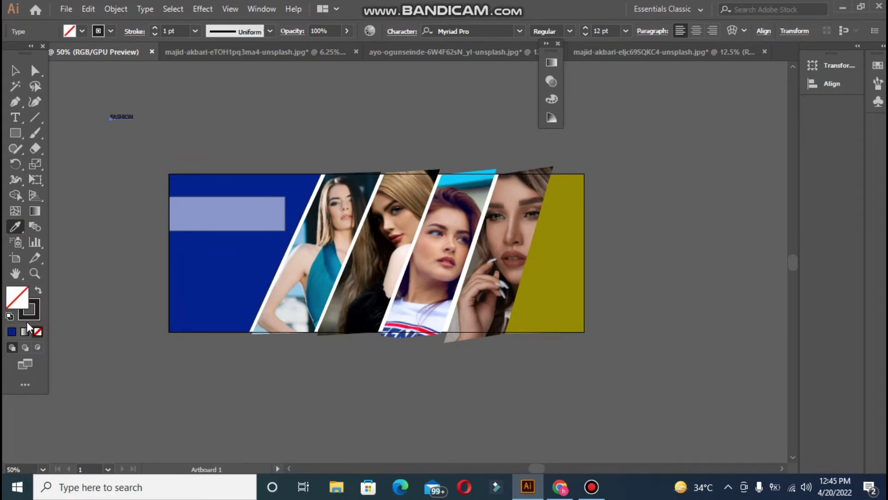
double_click(16, 299)
click(277, 163)
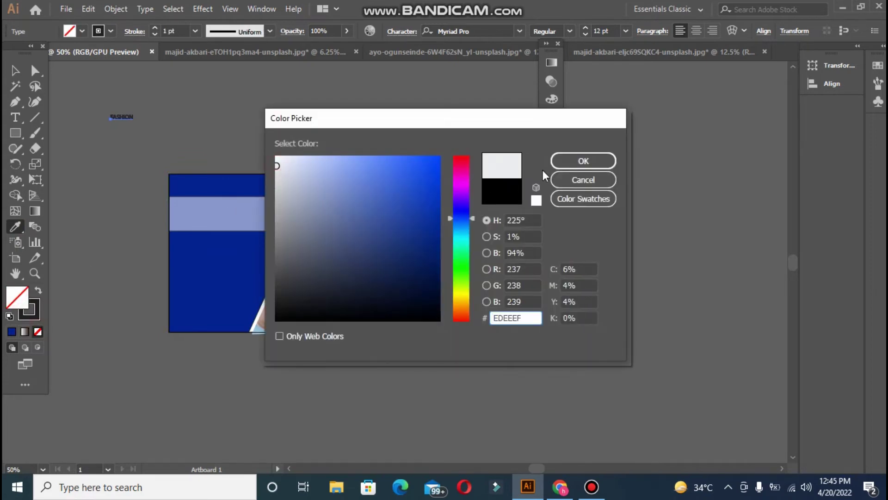
click(583, 161)
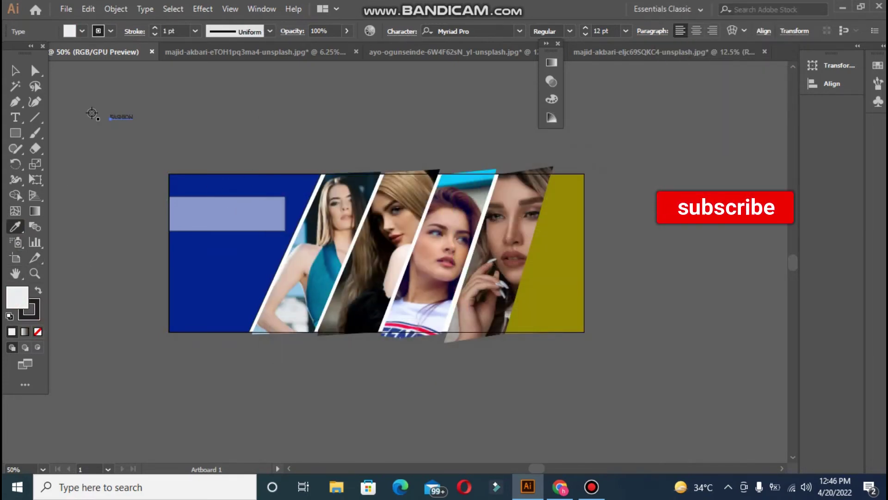
click(38, 332)
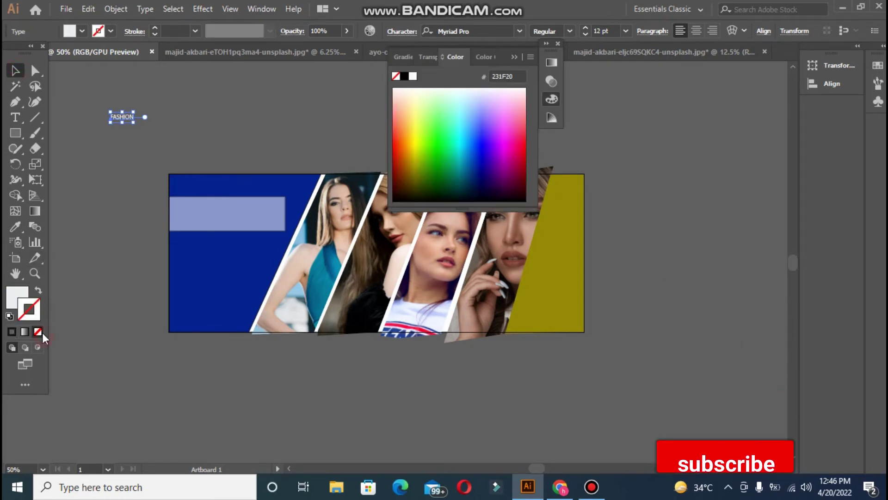
click(15, 304)
- Enlarge the FASHION text to about 55 pt and set its font style to Bold
drag(133, 121, 215, 152)
click(570, 32)
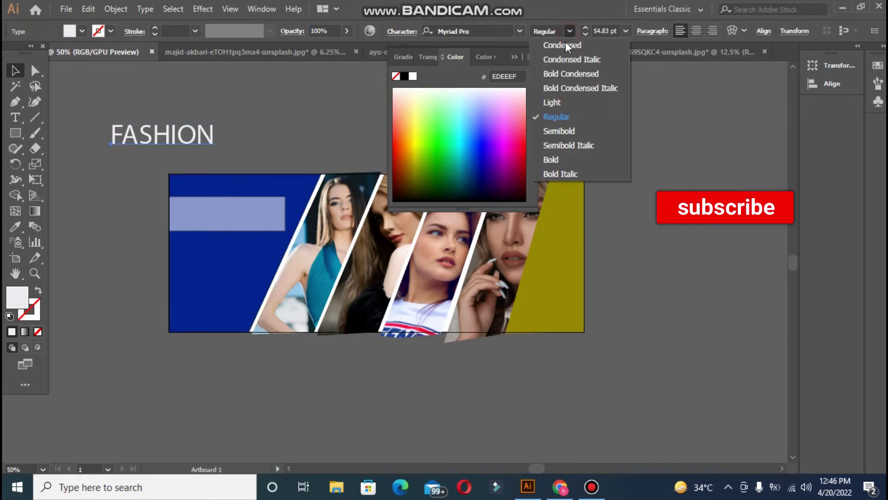
click(562, 157)
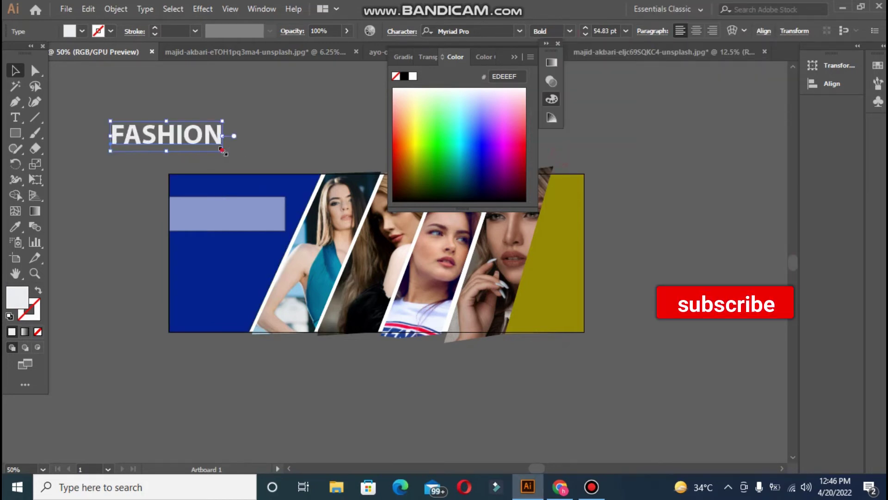
- Move the FASHION text onto the pale blue rectangle and scale it to about 49 pt to fit inside
drag(223, 149, 198, 145)
drag(142, 140, 209, 220)
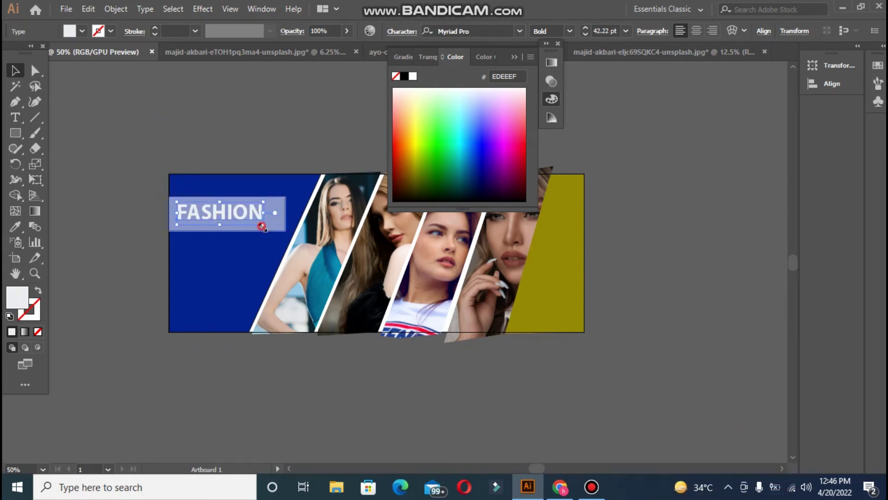
drag(262, 226, 277, 229)
click(119, 182)
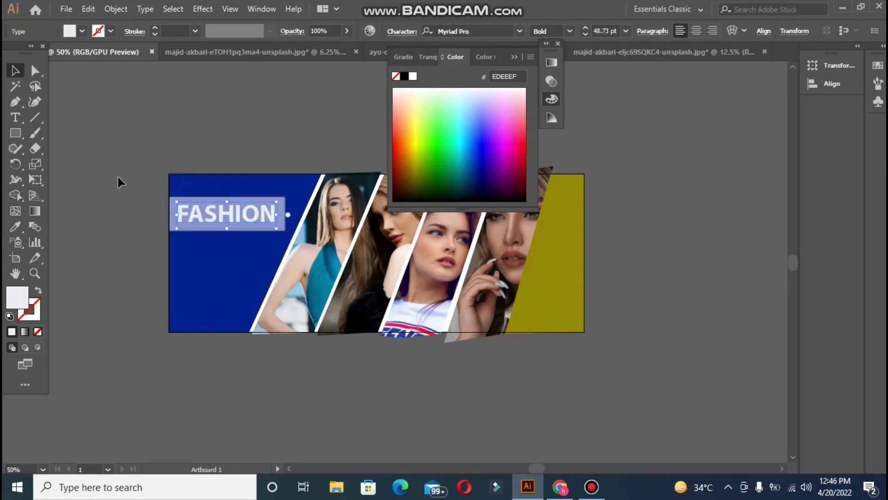
- Center the FASHION text horizontally and vertically on the pale blue rectangle, and expand the collapsed color controls
click(222, 199)
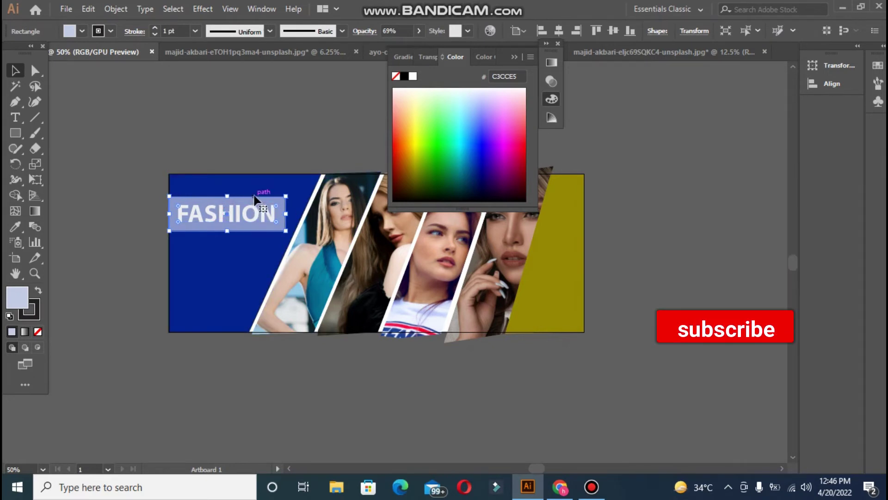
click(245, 155)
click(226, 214)
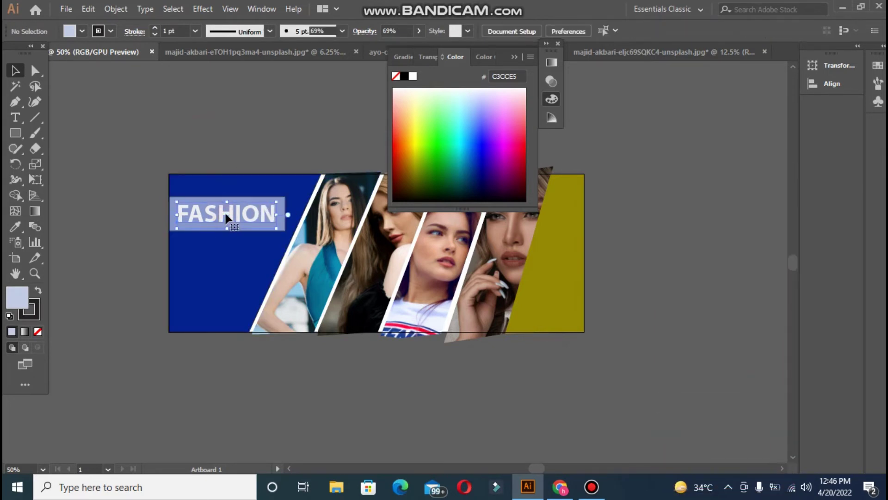
shift+click(249, 197)
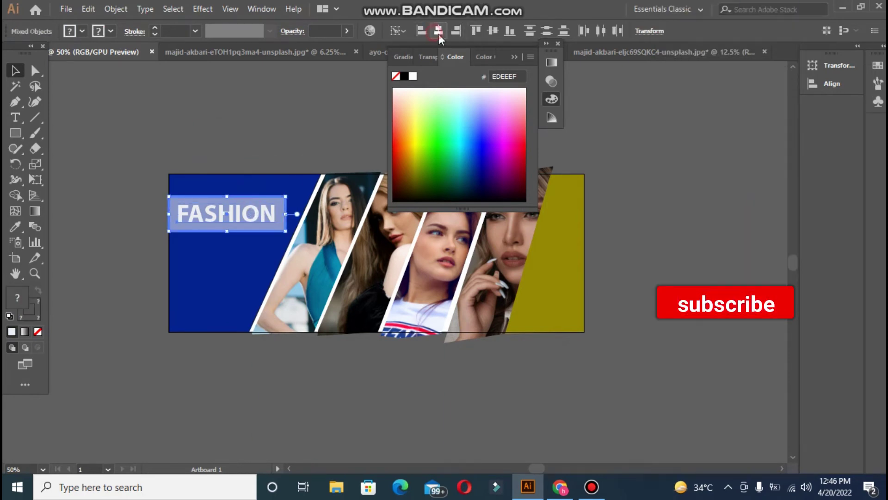
click(550, 48)
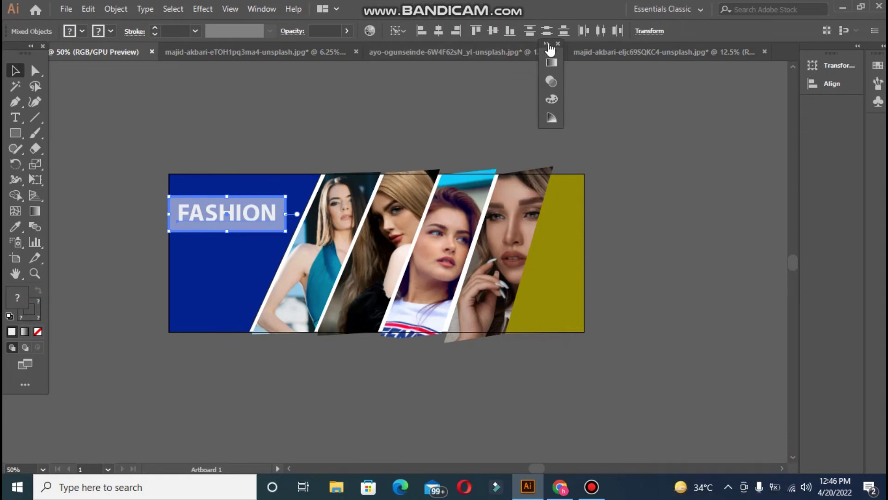
click(549, 45)
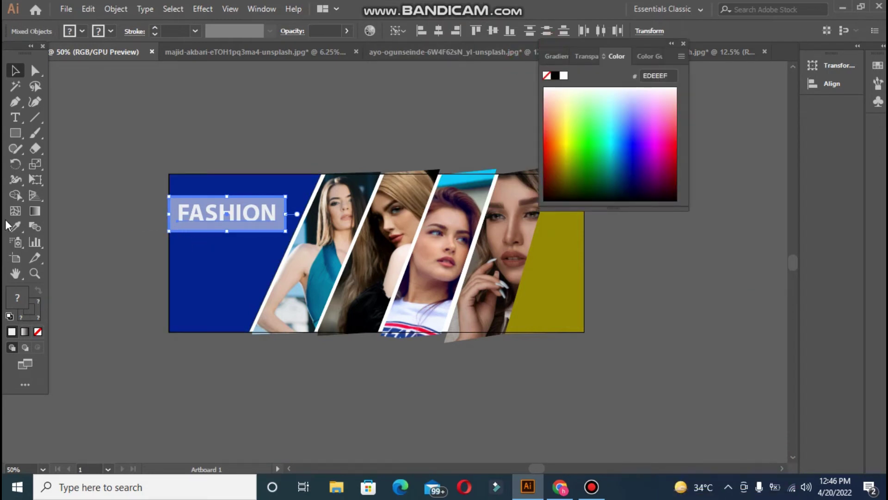
click(98, 162)
- Draw a thin, slightly shorter rectangle below the FASHION band from the artboard's left edge and move it slightly up
key(m)
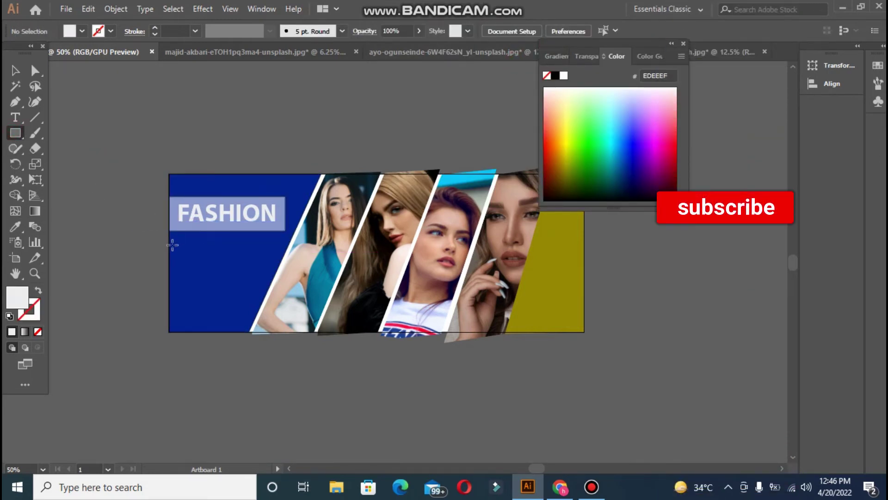
drag(170, 245, 269, 260)
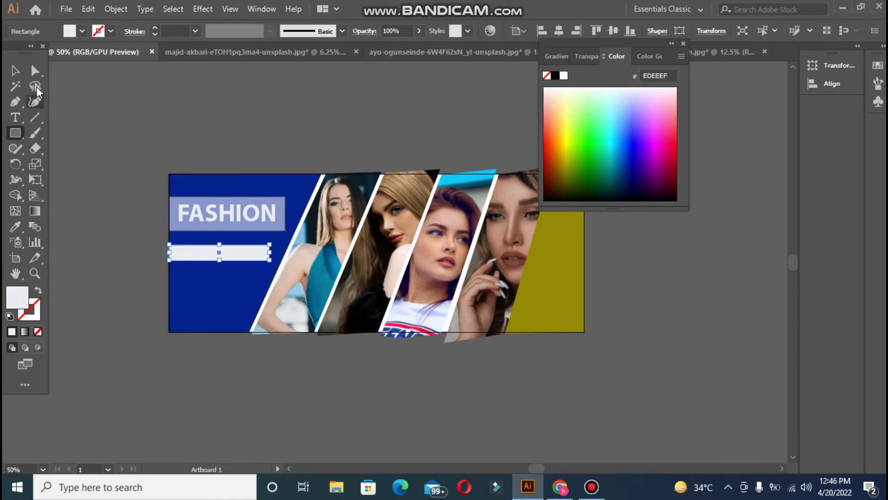
click(13, 72)
drag(181, 257, 182, 251)
- Fill the thin rectangle with turquoise #05FFCF sampled from the color spectrum
click(19, 228)
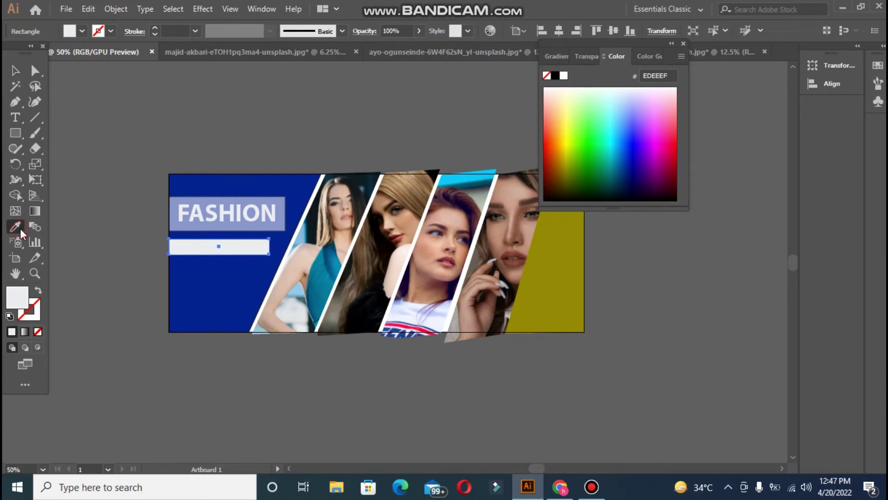
click(577, 140)
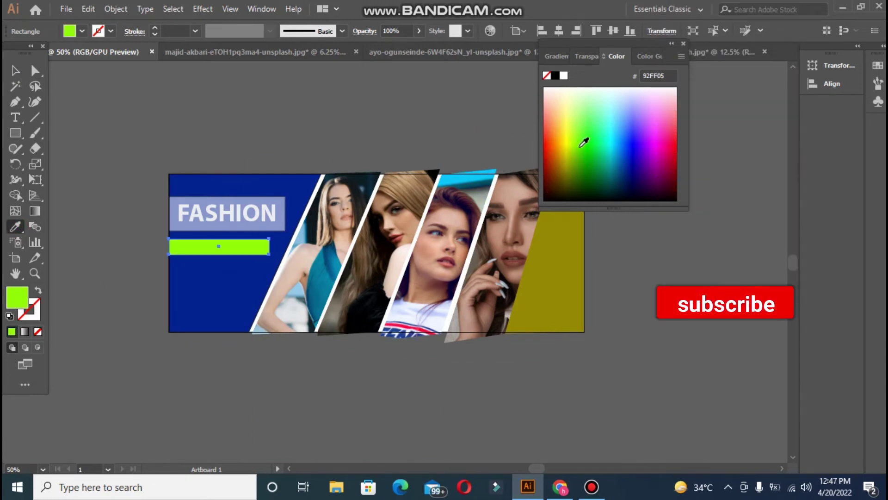
drag(585, 138, 610, 137)
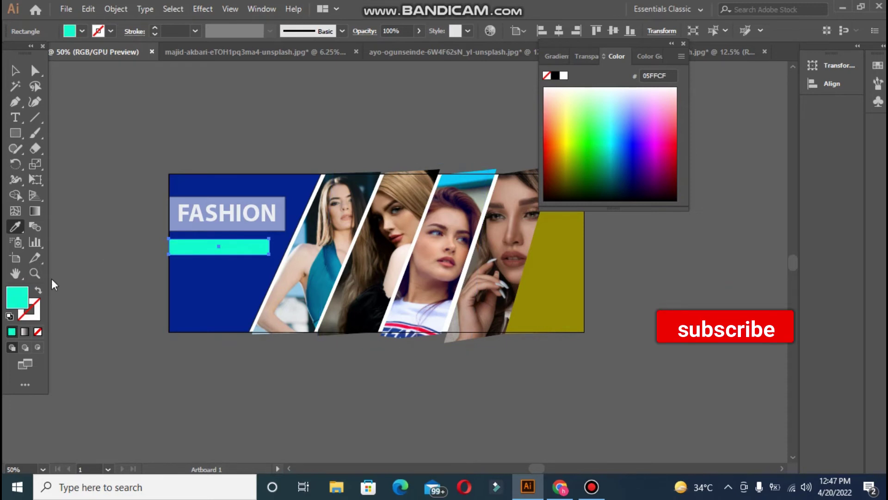
- Recolor the thin rectangle below the FASHION band to yellow-green #C4CE05
double_click(17, 297)
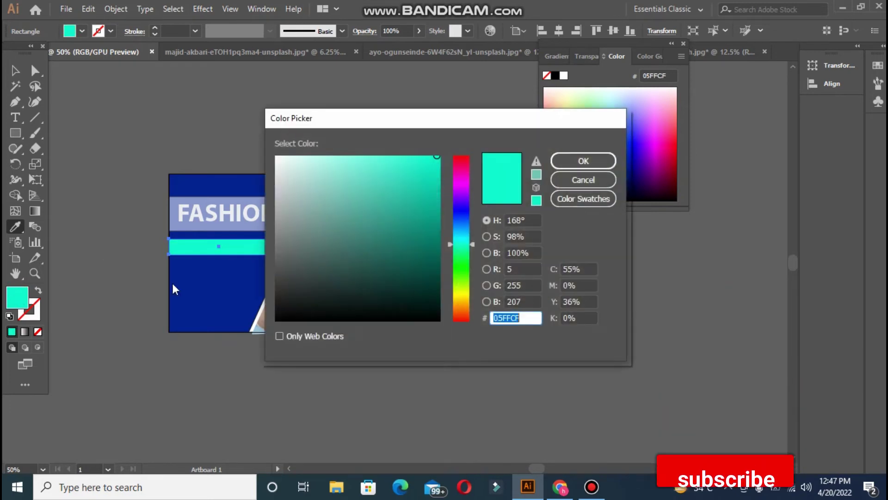
click(459, 291)
click(428, 170)
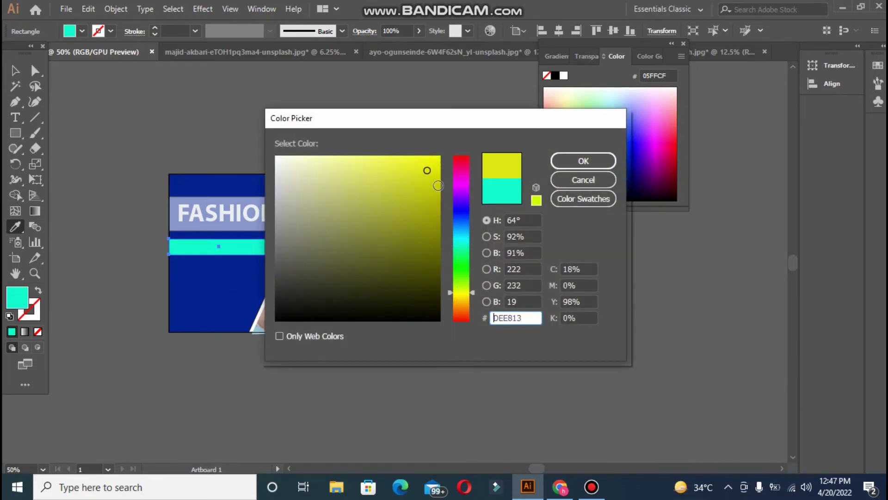
click(437, 187)
click(576, 163)
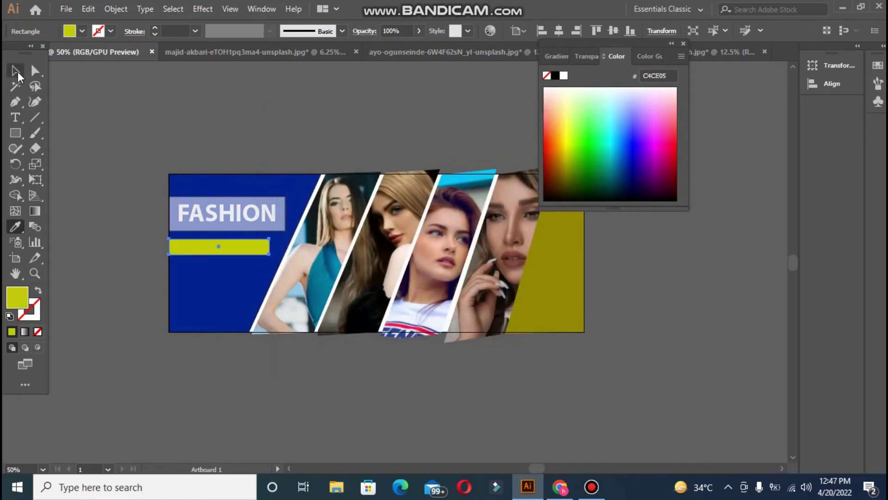
- Add the text "UPTO 50% OFF" on the empty canvas above the artboard's left end
click(15, 117)
click(123, 119)
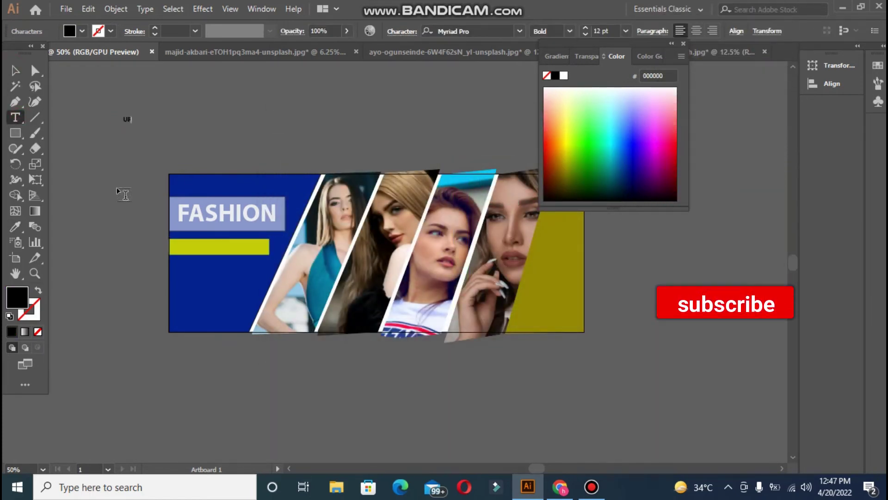
text(UPTO 5)
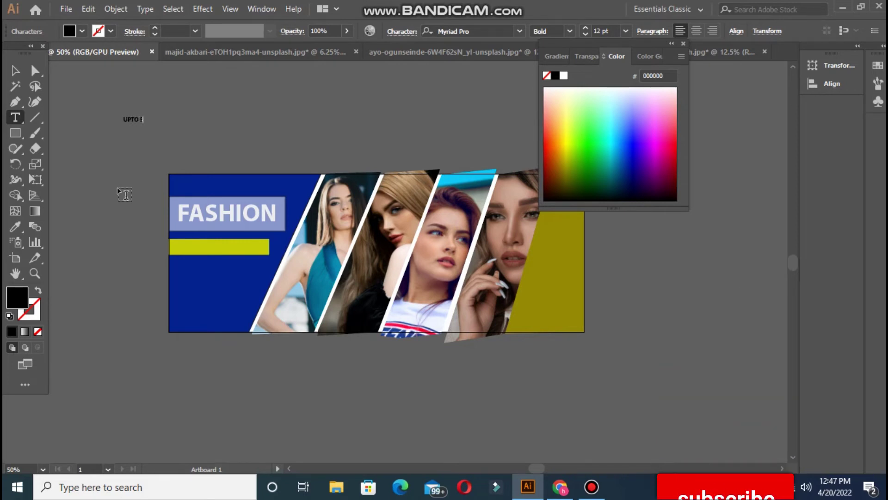
text(0% OFF)
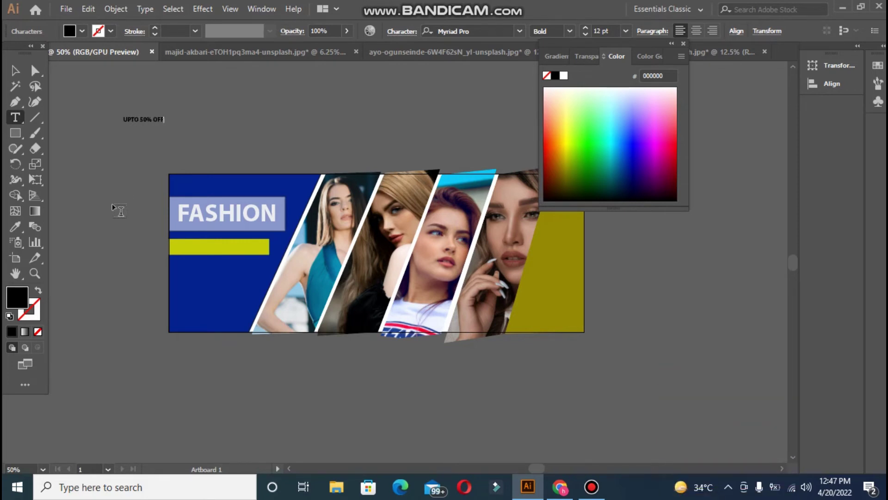
click(16, 71)
- Fill the thin rectangle below the FASHION band with golden yellow #D1AF07
click(196, 246)
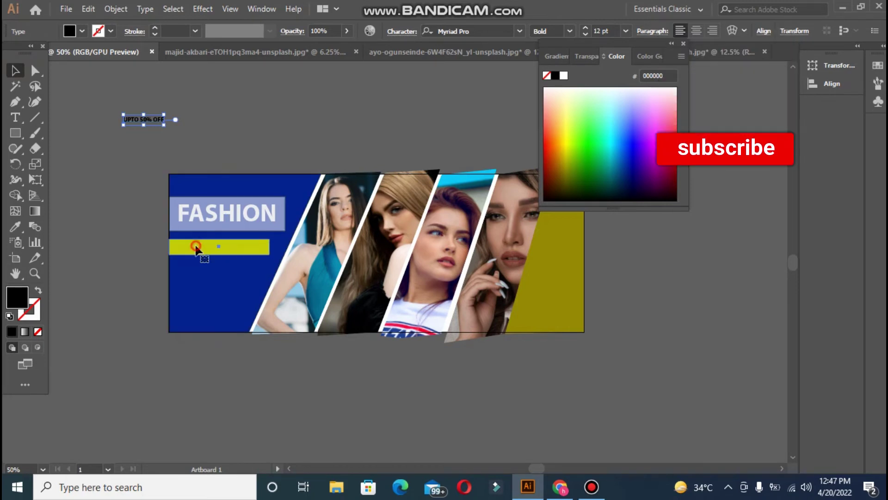
double_click(22, 298)
click(464, 299)
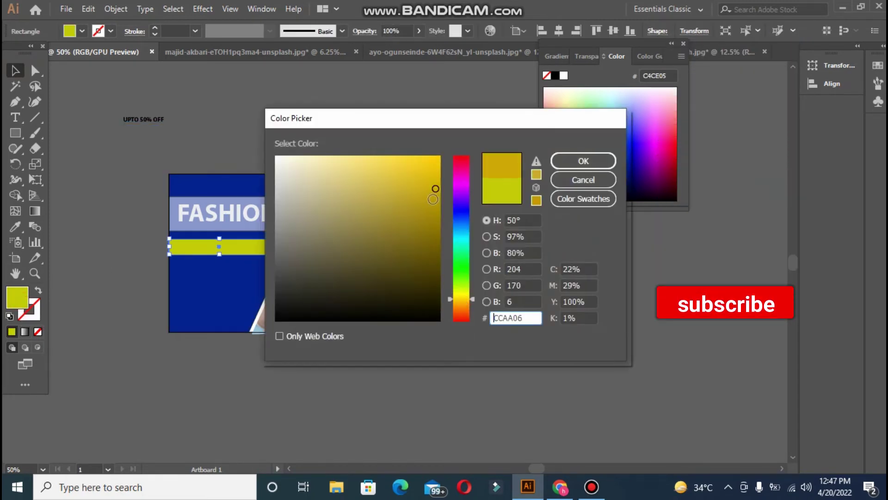
click(436, 186)
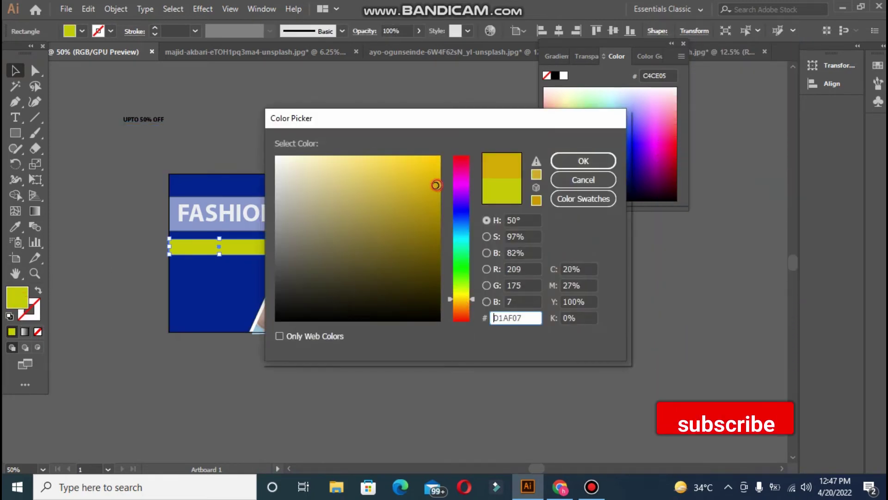
click(584, 160)
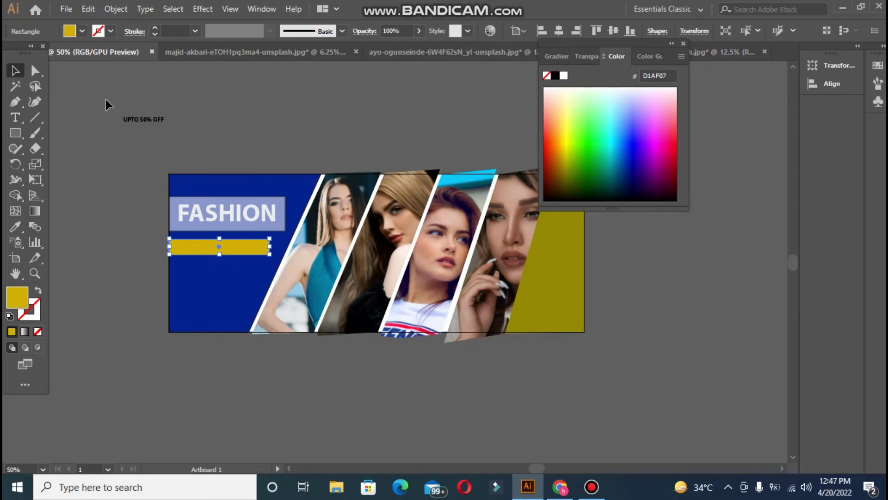
- Make the UPTO 50% OFF text white and scale it up to about 26 pt
click(131, 123)
drag(165, 124, 186, 128)
click(15, 227)
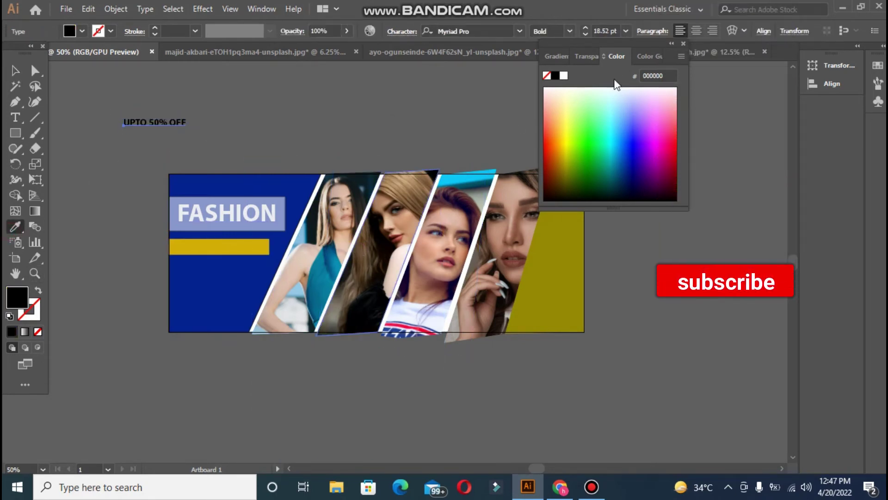
click(564, 77)
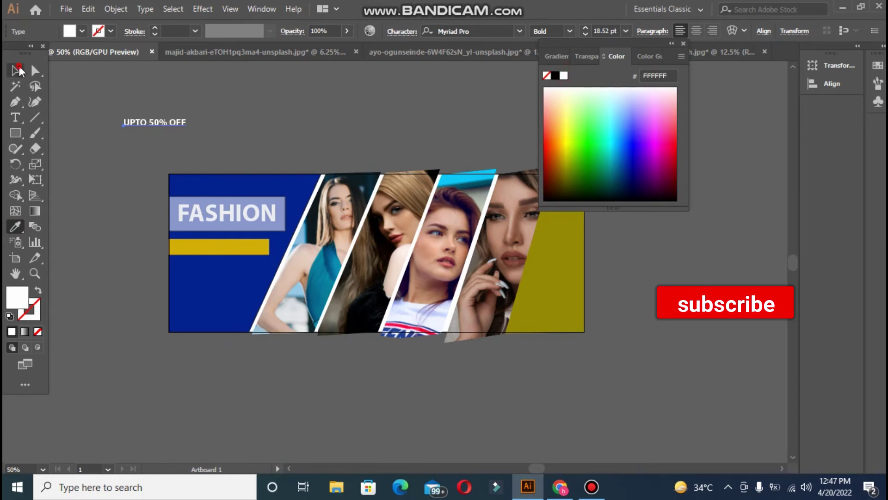
click(19, 69)
click(153, 122)
drag(186, 128, 212, 131)
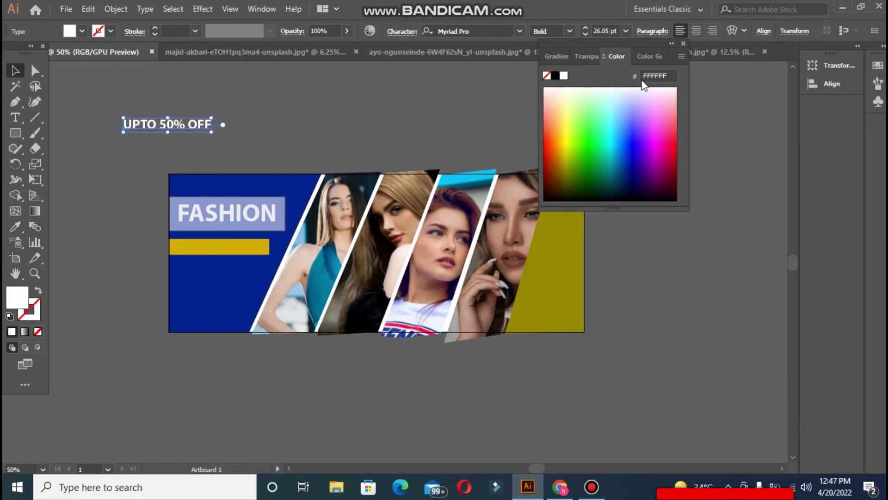
- Set the UPTO 50% OFF text to Semibold and move it onto the golden bar
click(573, 29)
click(575, 128)
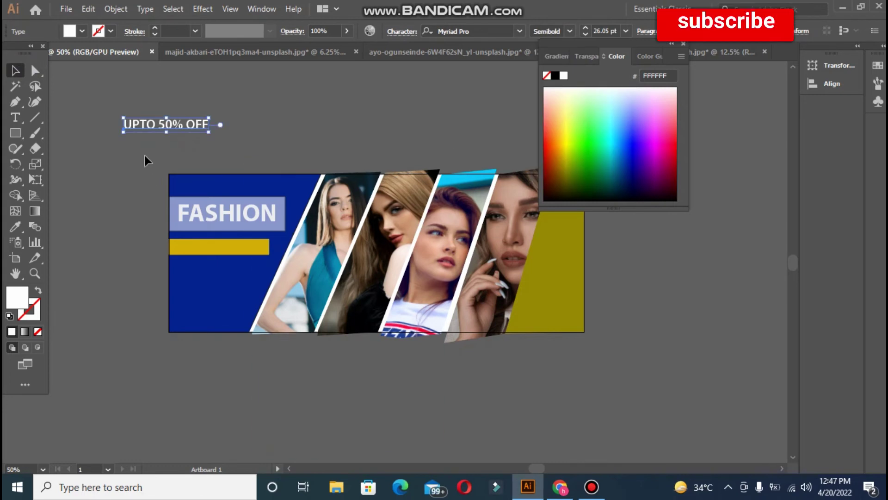
drag(153, 125, 206, 249)
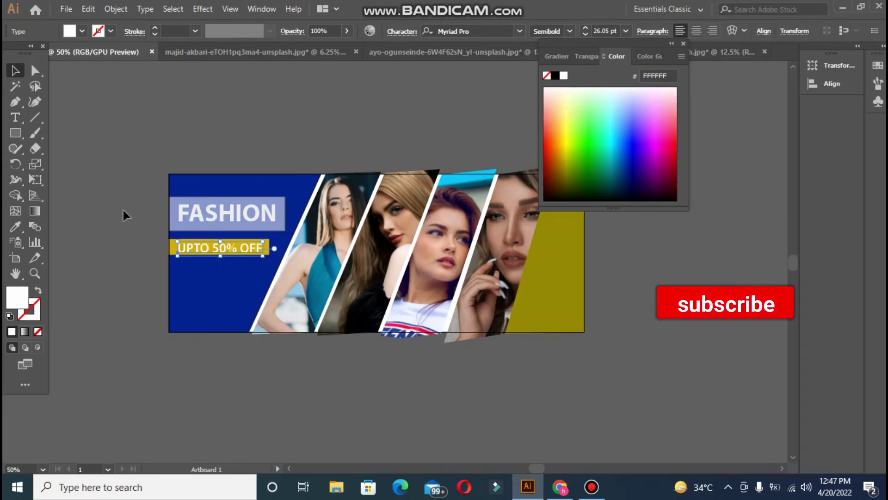
- Align the UPTO 50% OFF text and the golden bar on their vertical centers
click(192, 259)
click(174, 250)
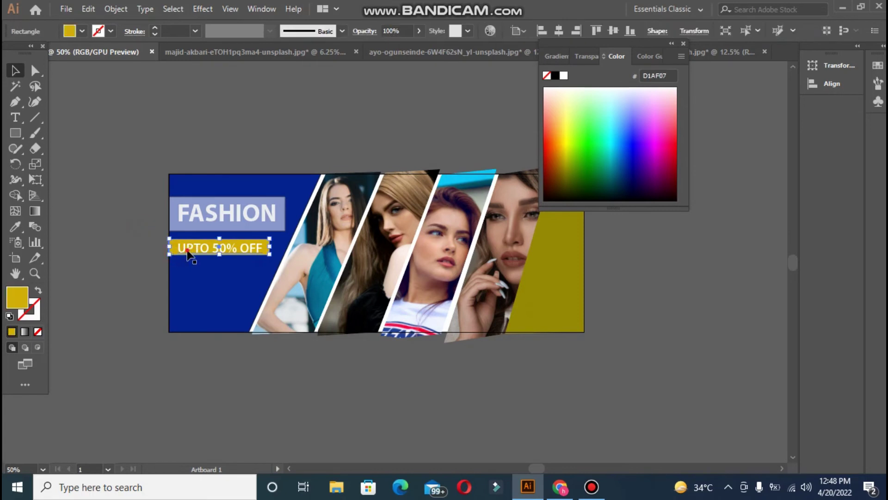
shift+click(192, 247)
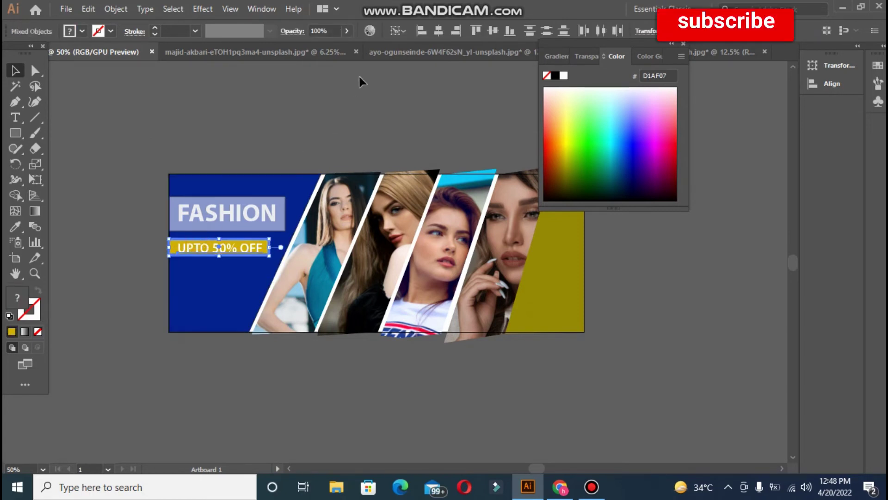
click(492, 32)
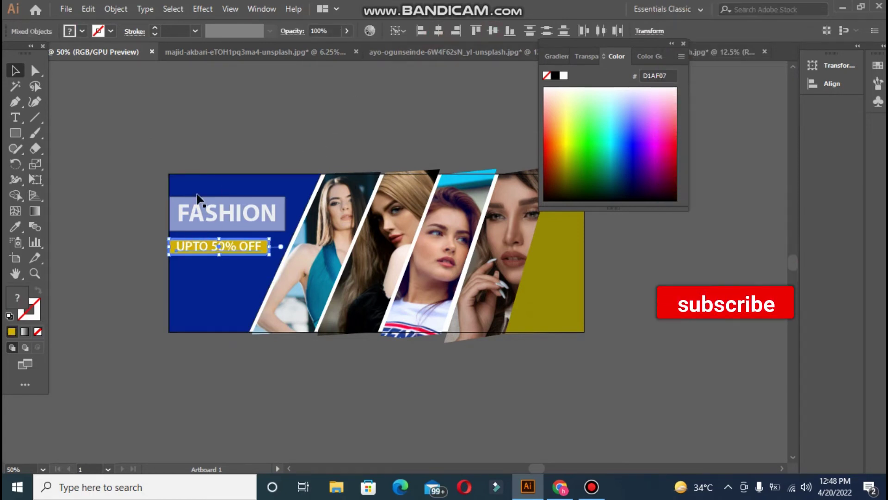
click(165, 148)
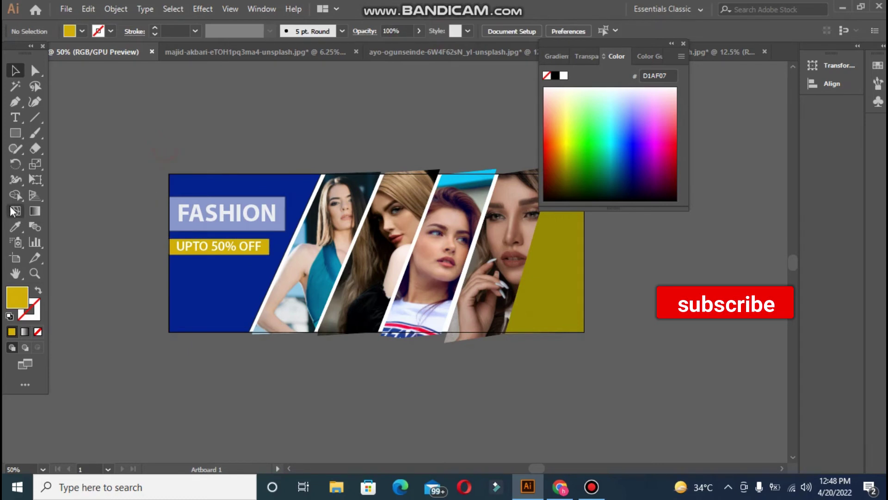
- Draw another thin golden rectangle below the UPTO 50% OFF bar, nudge it down and left, and reduce its height slightly
click(7, 132)
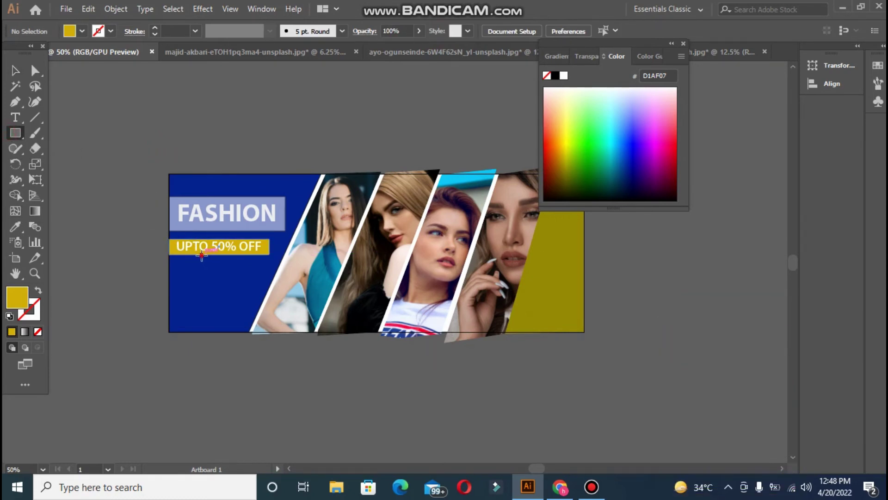
drag(202, 255, 282, 271)
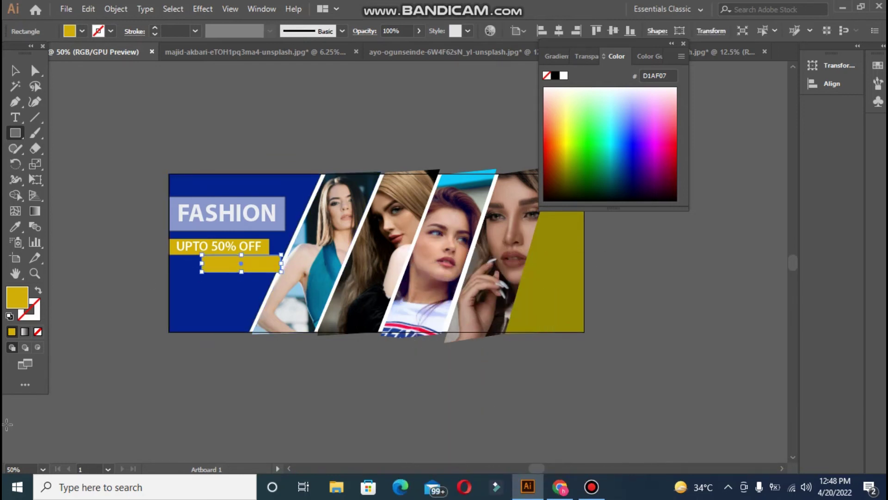
key(Down)
key(Down)
key(Down)
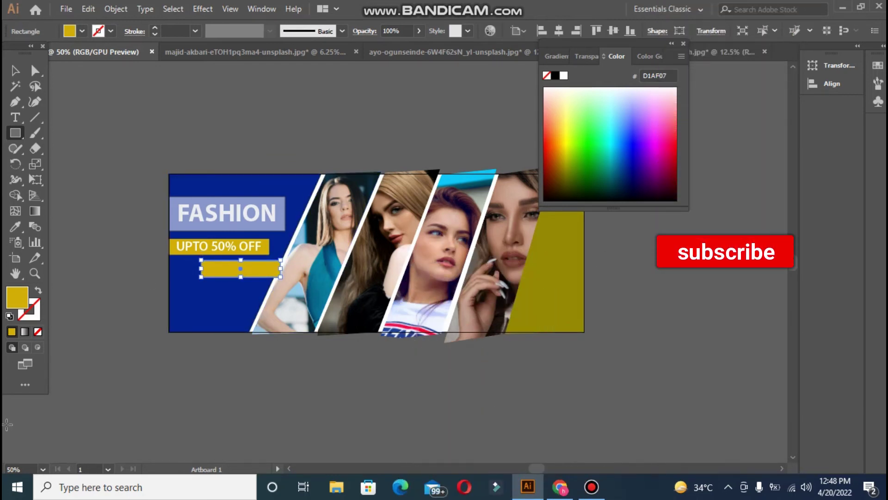
key(Left)
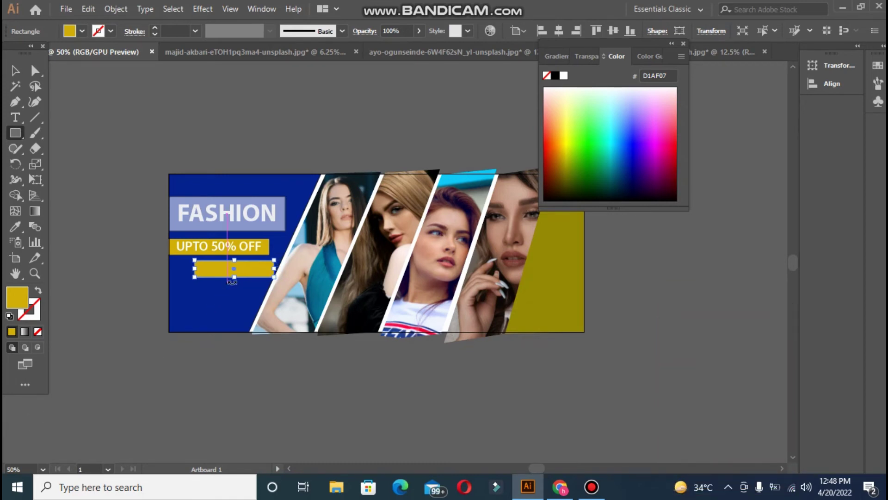
drag(234, 279, 176, 277)
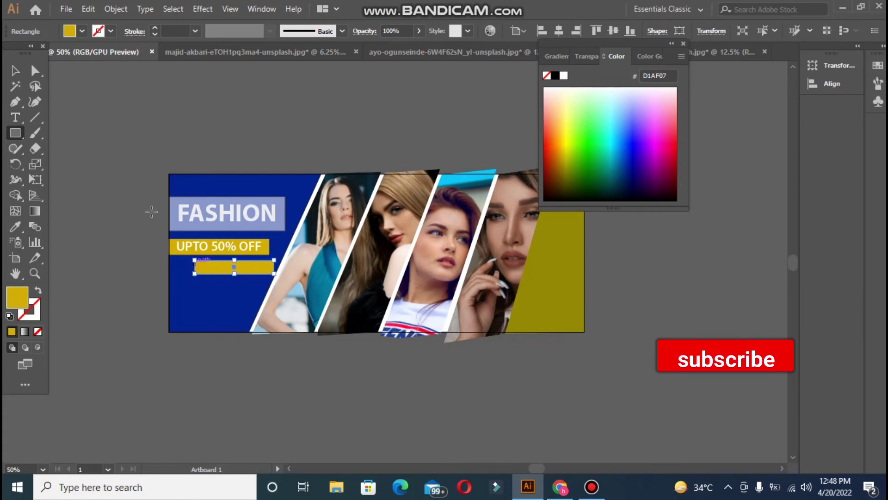
- Extend the new rectangle's left end further left and shift its bottom corners slightly right
click(35, 71)
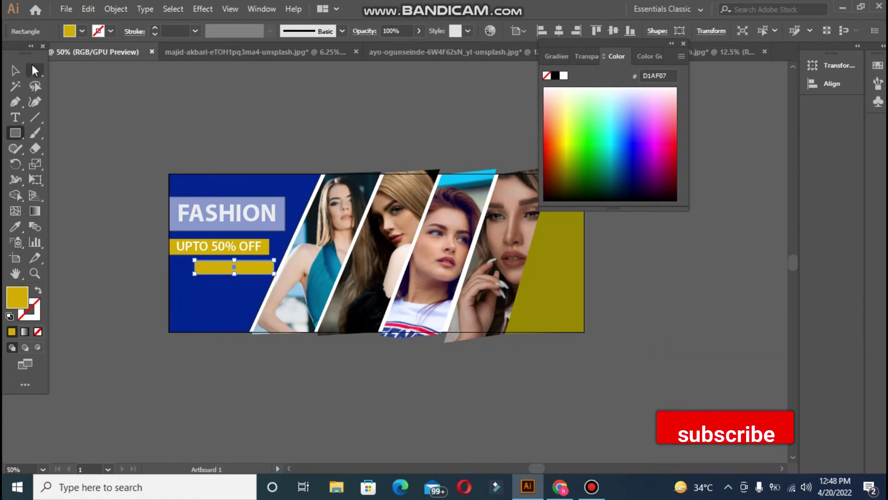
click(195, 274)
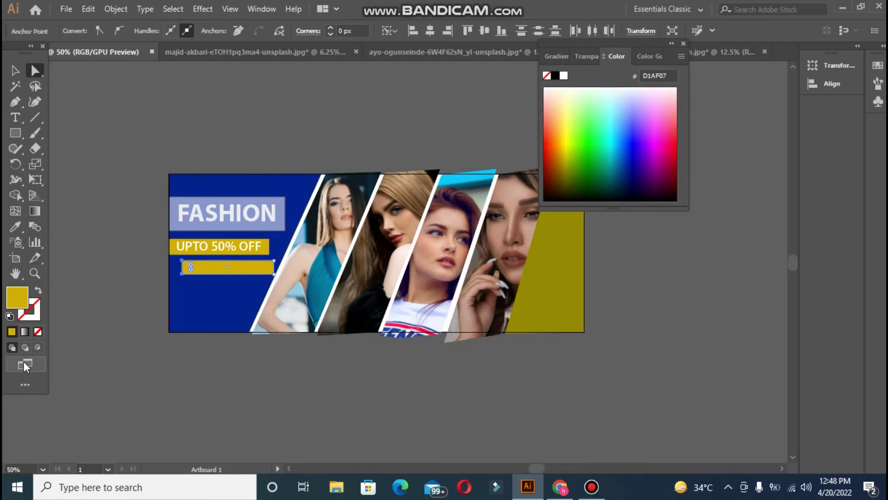
click(96, 293)
drag(244, 276, 247, 273)
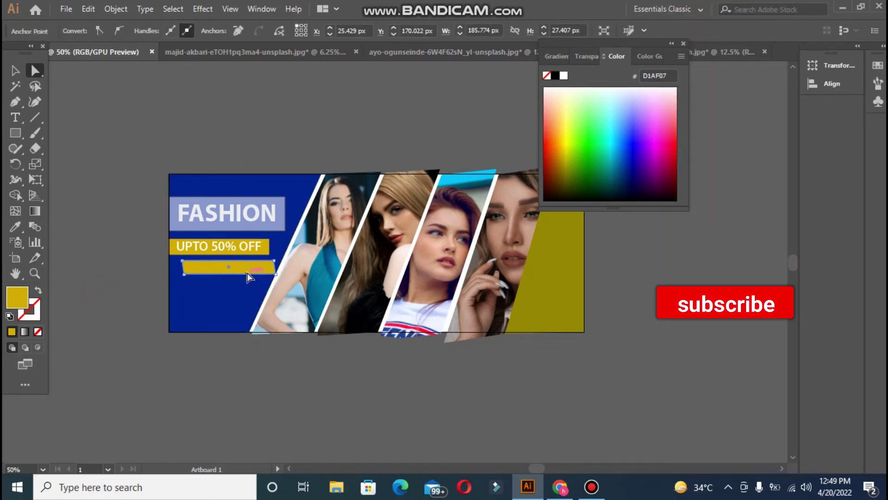
- Slant the new bar's right end along the first photo's edge by moving its top corner right and bottom corner slightly left
click(275, 263)
key(Right)
key(Right)
key(Right)
key(Right)
key(Right)
key(Right)
key(Right)
key(Right)
key(Right)
key(Right)
key(Right)
key(Right)
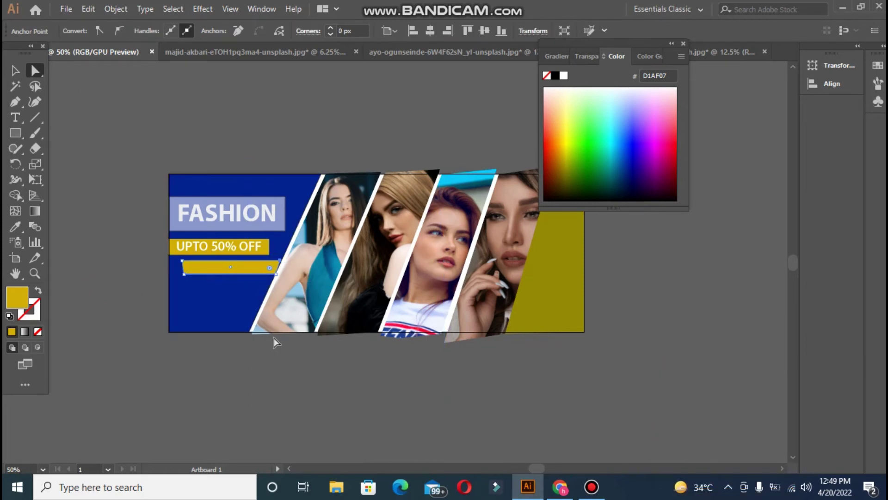
key(Right)
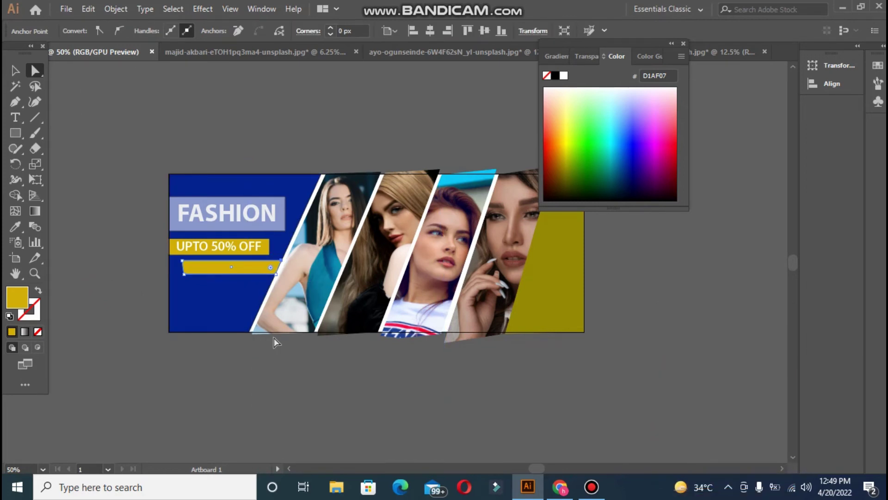
click(277, 275)
key(Left)
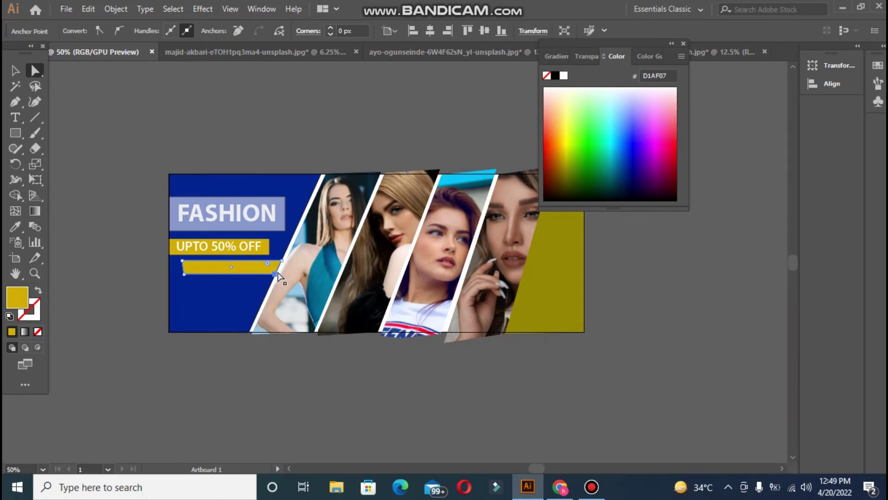
- Fill the slanted bar with teal #06B6BF and deselect it
double_click(14, 304)
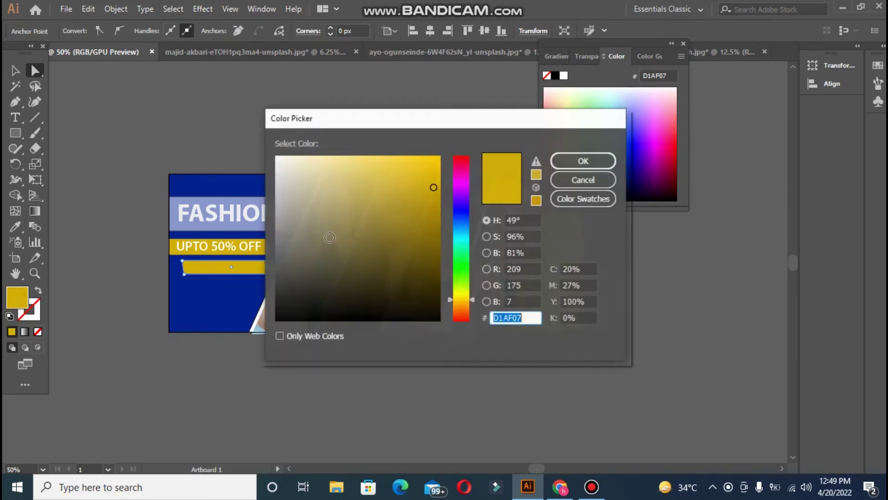
drag(469, 281, 461, 244)
drag(431, 212, 436, 195)
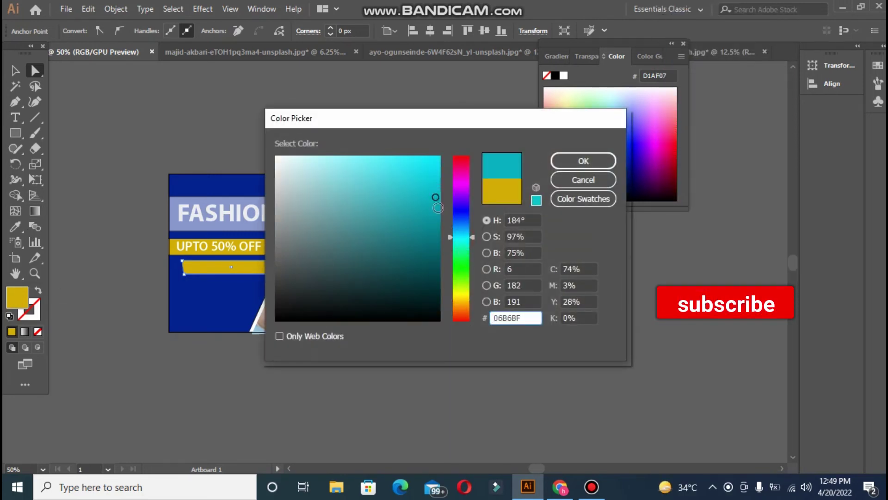
click(583, 161)
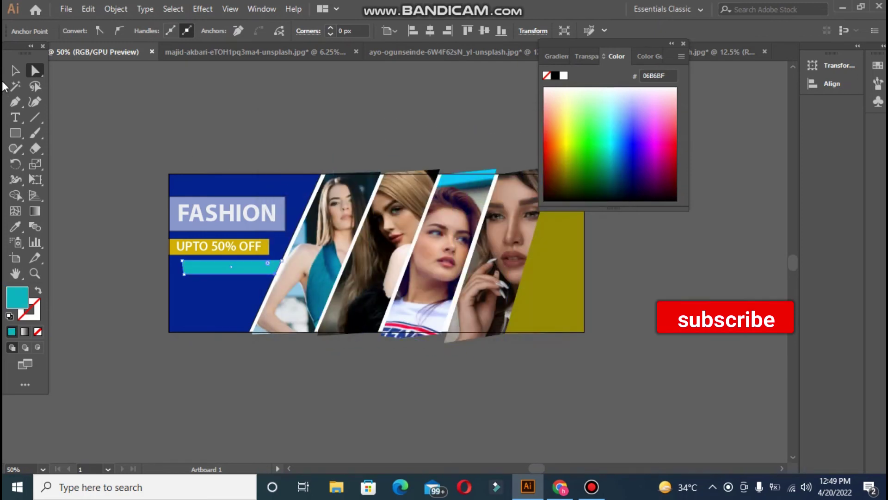
click(15, 70)
click(560, 435)
click(592, 486)
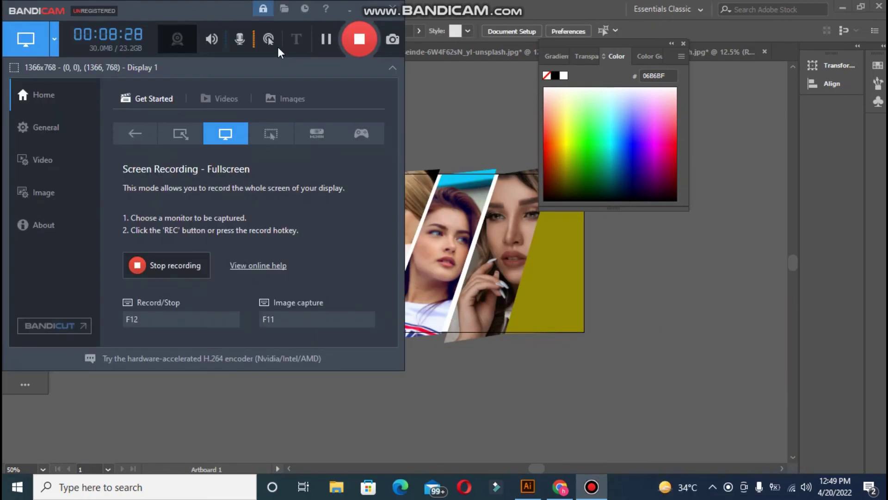
click(675, 318)
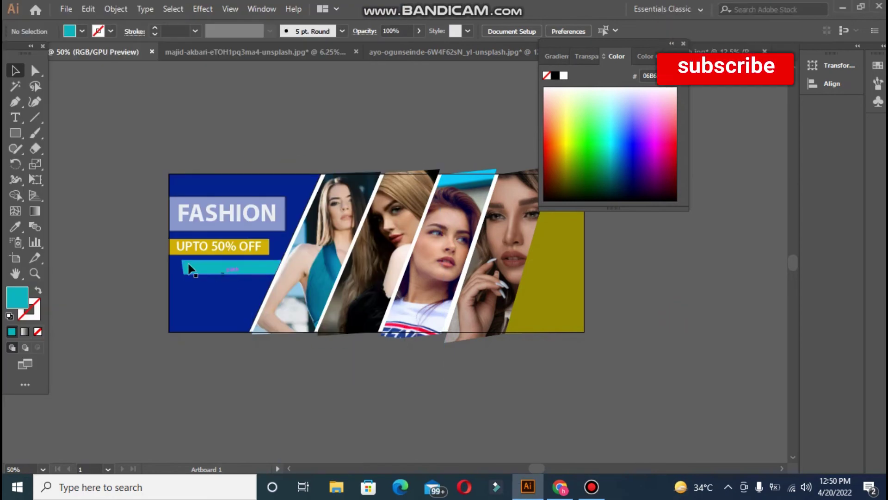
- Add the text "JUST FOR YOU" in white, enlarge it to about 15.55 pt and place it on the teal bar
click(15, 118)
click(144, 131)
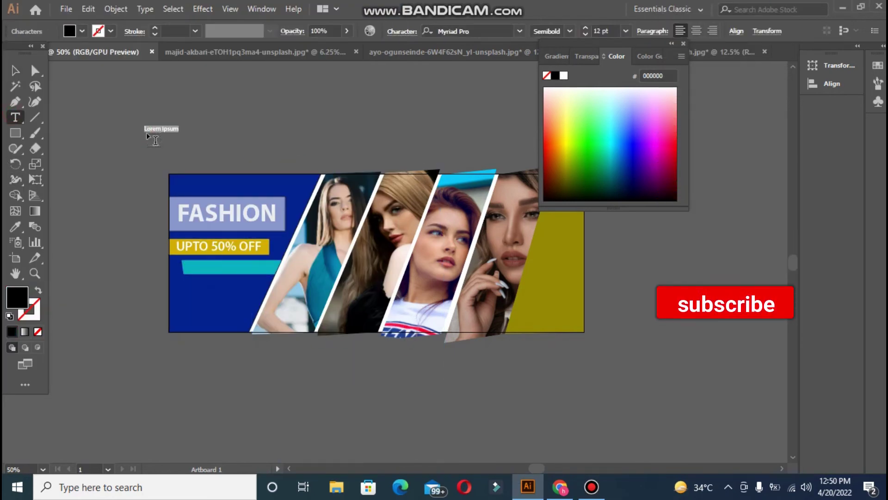
text(JU)
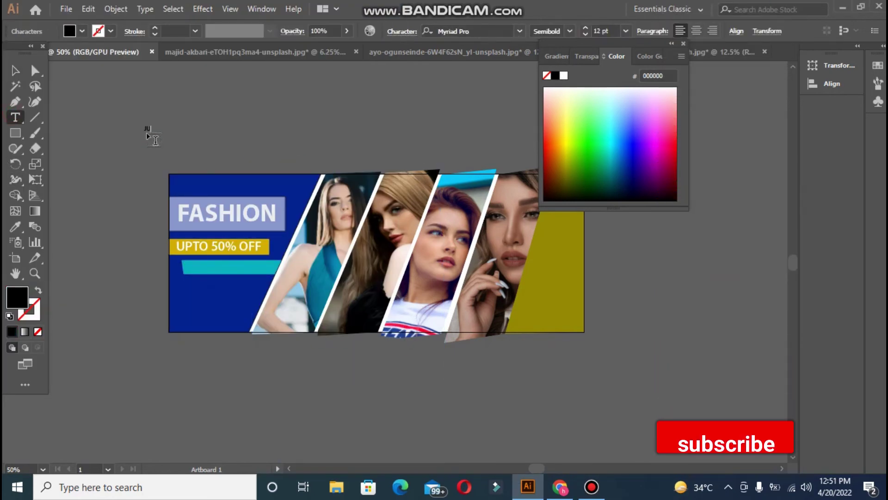
text(ST FOR YOU)
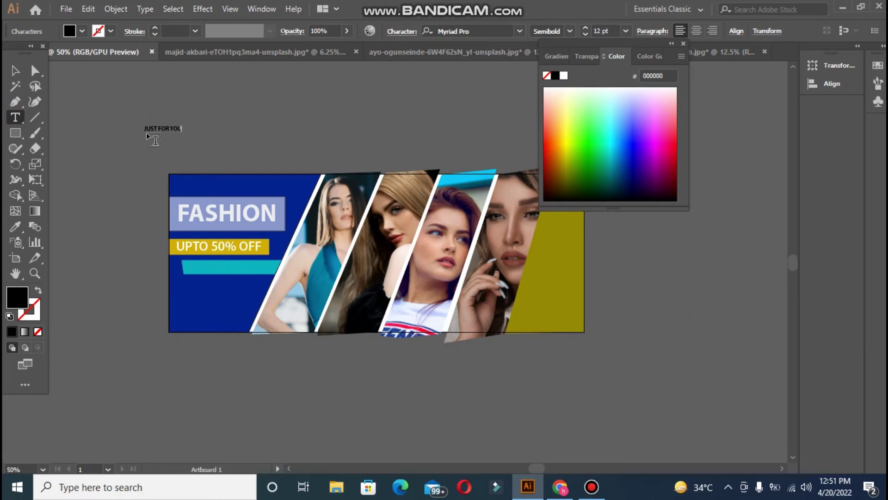
click(15, 71)
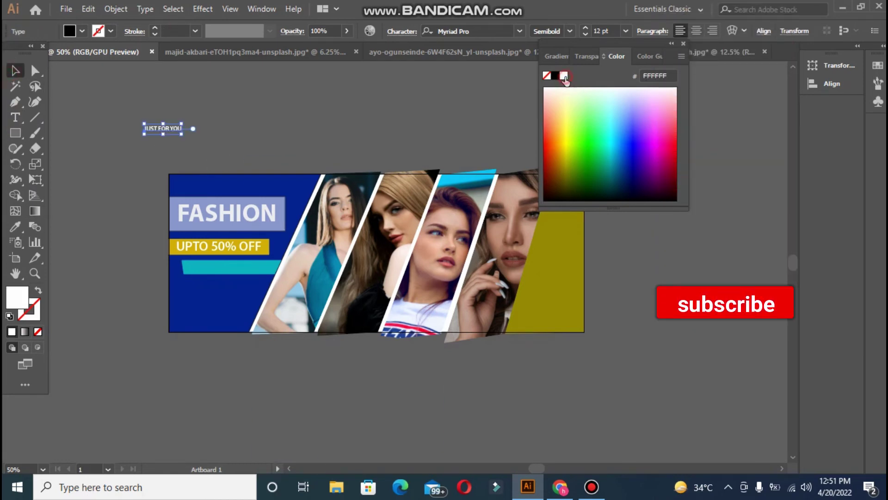
drag(183, 134, 237, 282)
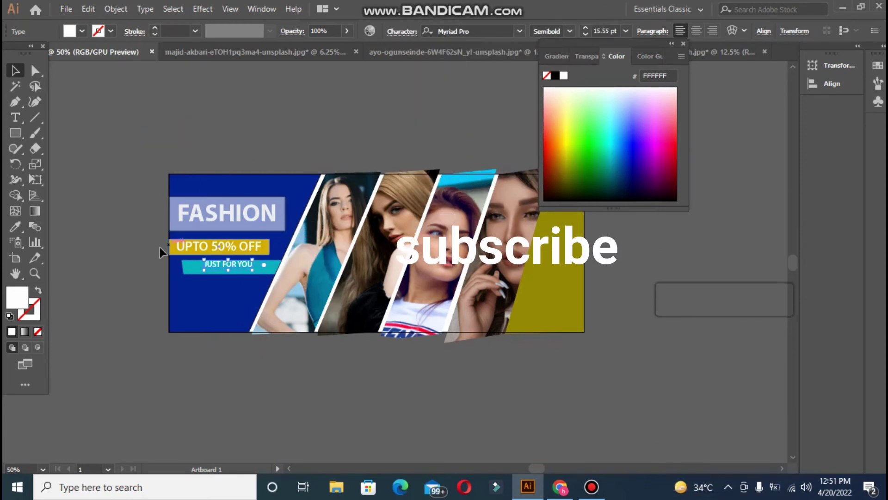
- Center the JUST FOR YOU text horizontally and vertically on the teal bar, with both objects selected, and deselect
click(182, 273)
shift+click(217, 264)
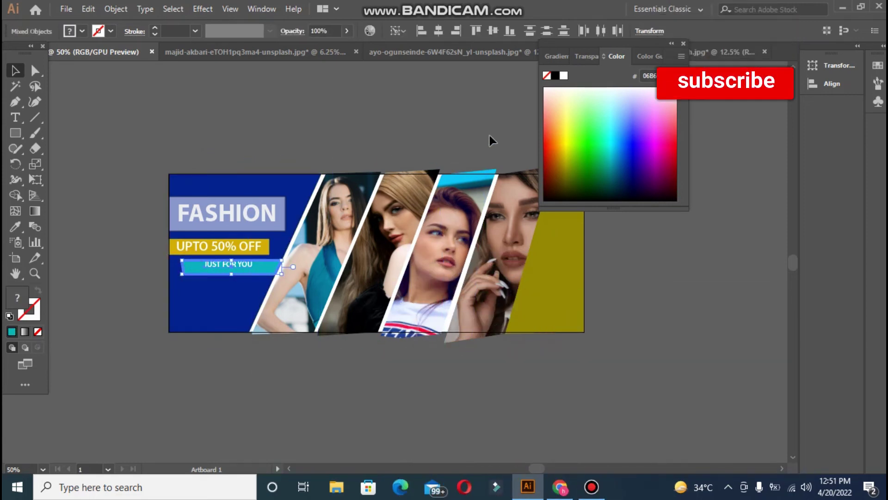
click(435, 31)
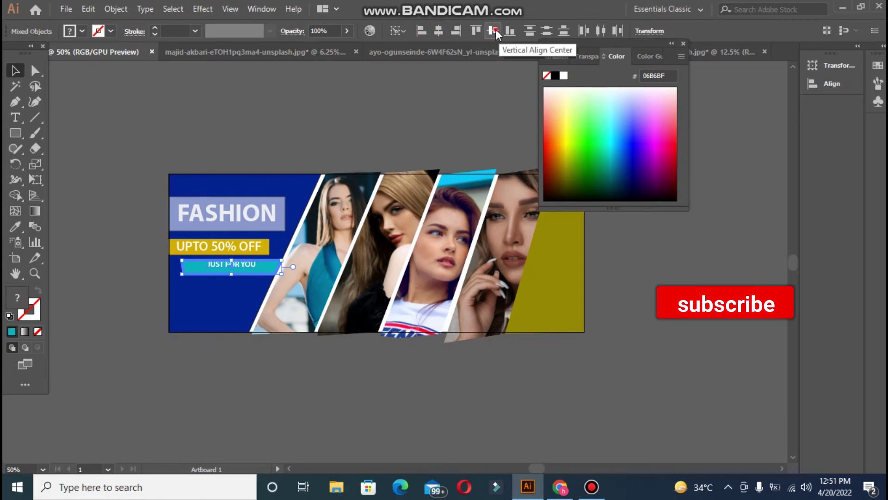
click(495, 29)
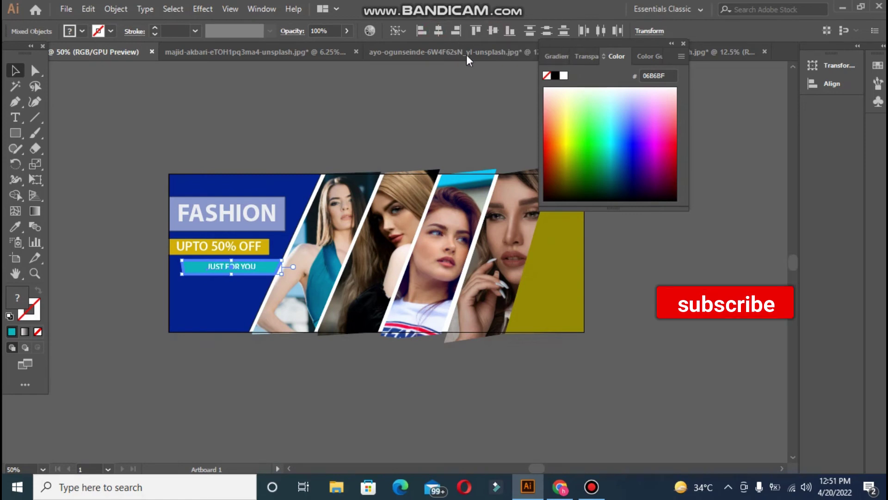
click(119, 146)
- Enlarge the JUST FOR YOU text so it fills most of the teal bar's length, and deselect it
click(209, 268)
mouse_move(207, 272)
mouse_down()
mouse_move(185, 277)
mouse_move(200, 273)
mouse_up()
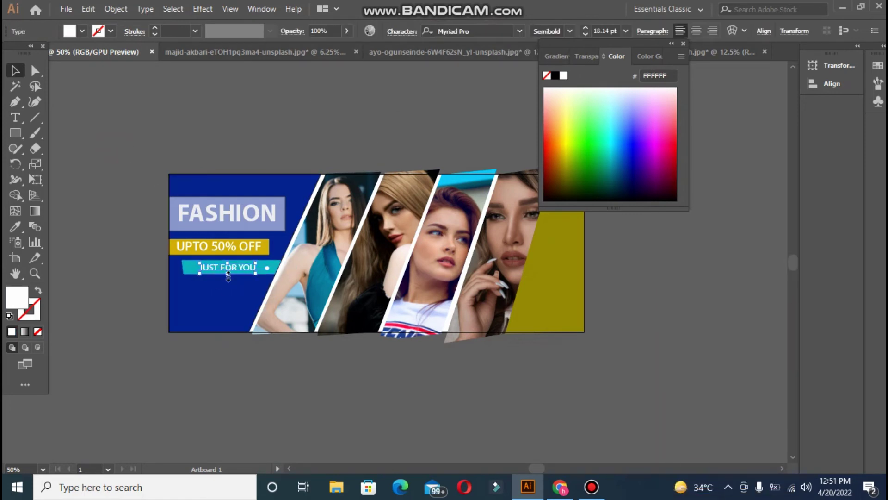
mouse_move(257, 272)
mouse_down()
mouse_move(283, 276)
mouse_move(270, 275)
mouse_up()
click(151, 252)
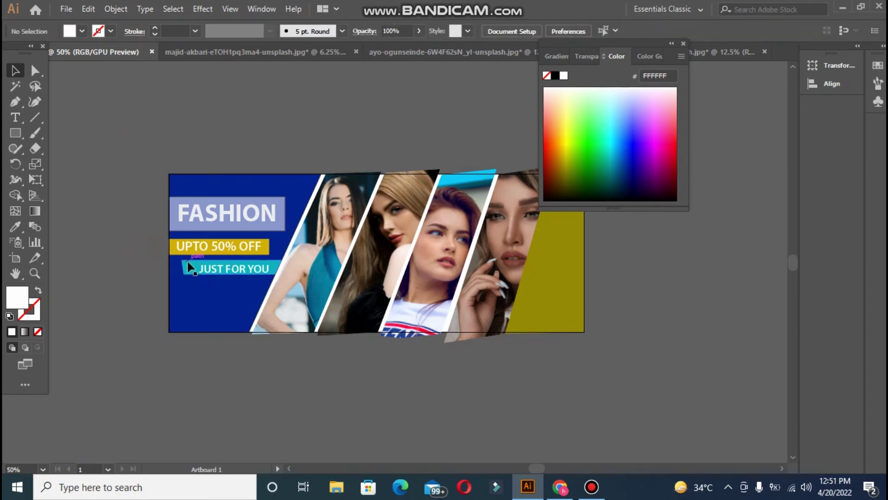
- Realign the enlarged JUST FOR YOU text to the teal bar's horizontal and vertical center
click(190, 270)
shift+click(218, 268)
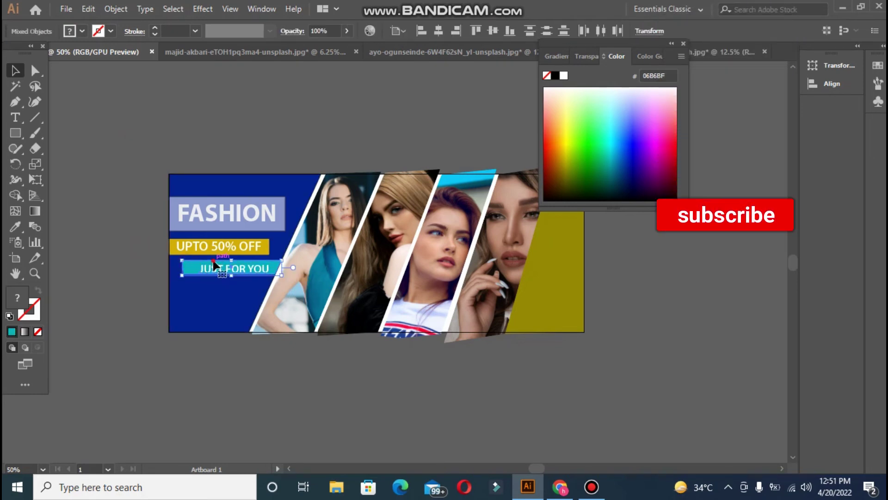
click(438, 31)
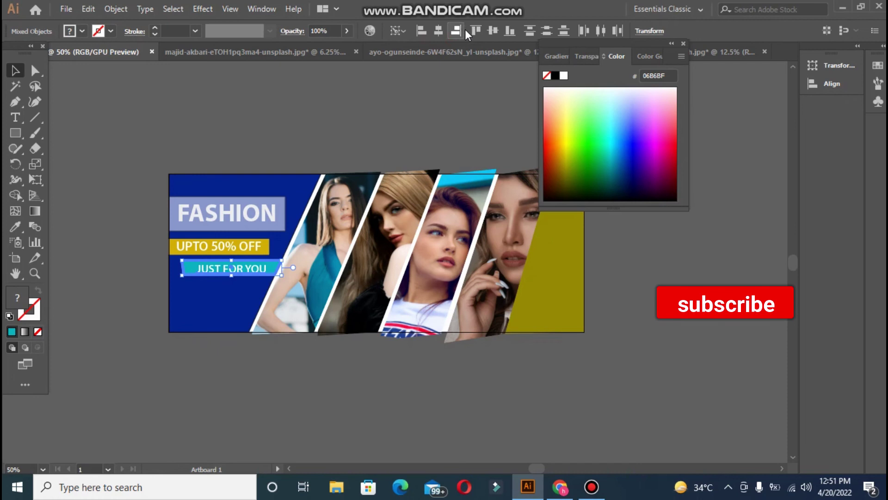
click(493, 30)
click(455, 70)
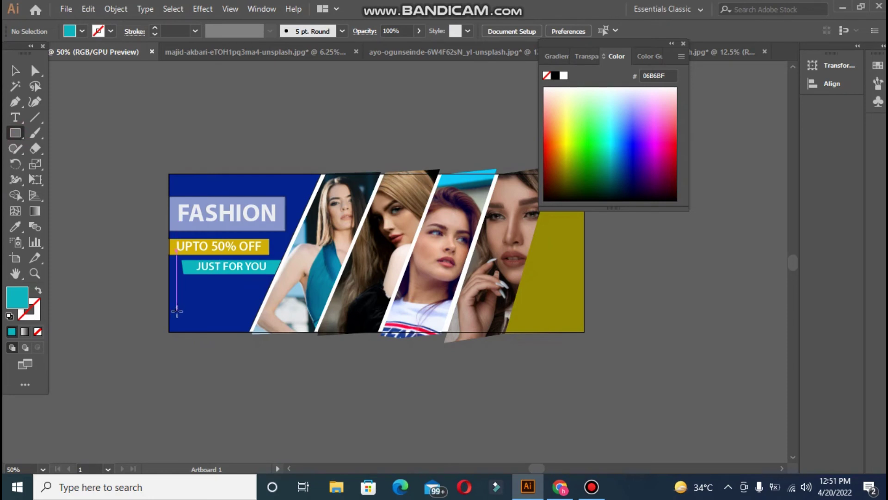
- Draw a small button shape with 14.14 px rounded corners at the bottom of the blue area, filled with the banner's olive #968B04
drag(178, 312, 238, 325)
click(35, 70)
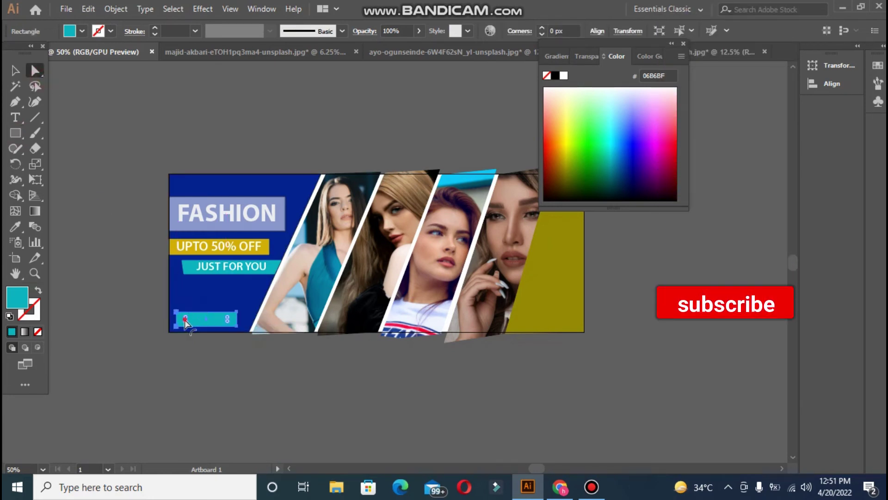
click(16, 227)
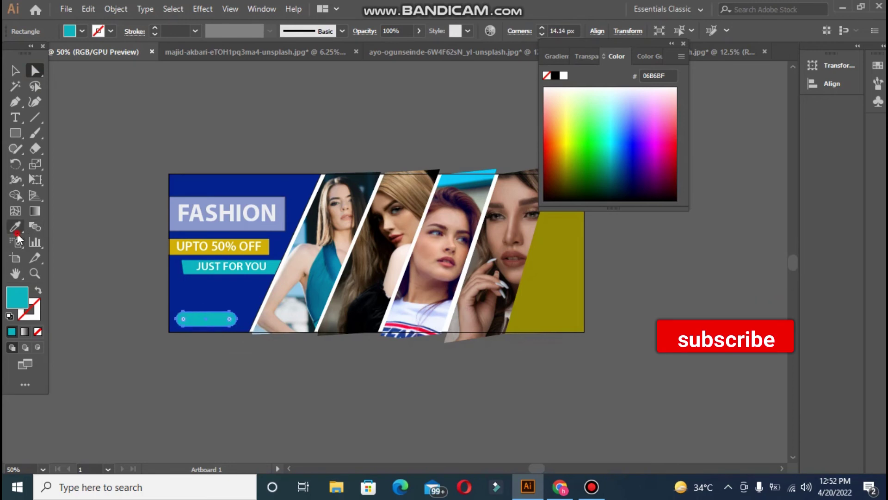
click(576, 273)
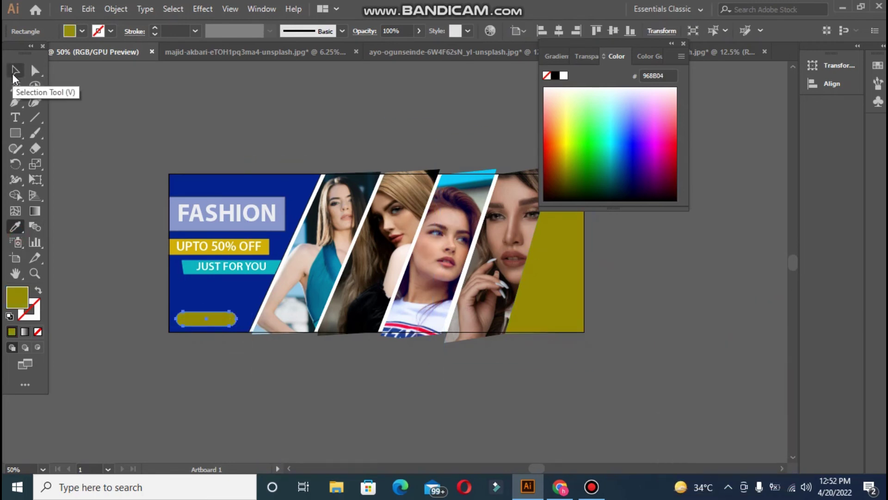
click(14, 74)
click(119, 143)
click(200, 322)
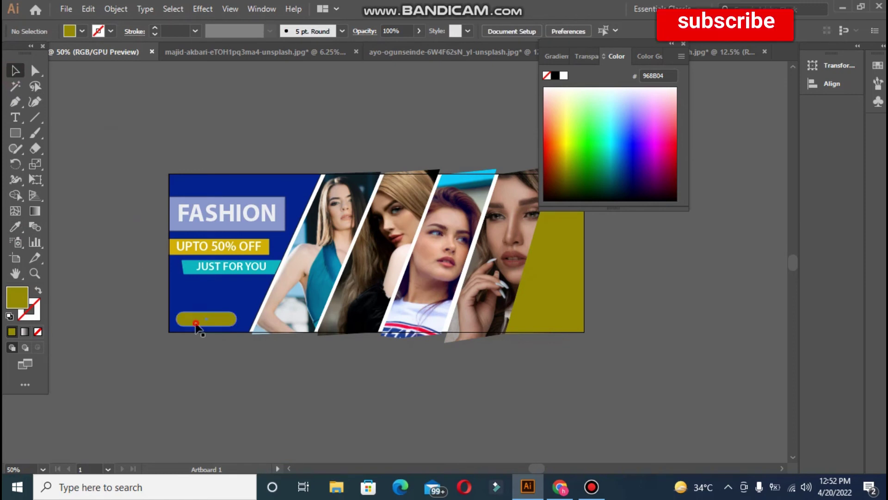
- Add the text "SHOP NOW" outside the banner and enlarge it to about 32.23 pt
click(15, 117)
click(64, 118)
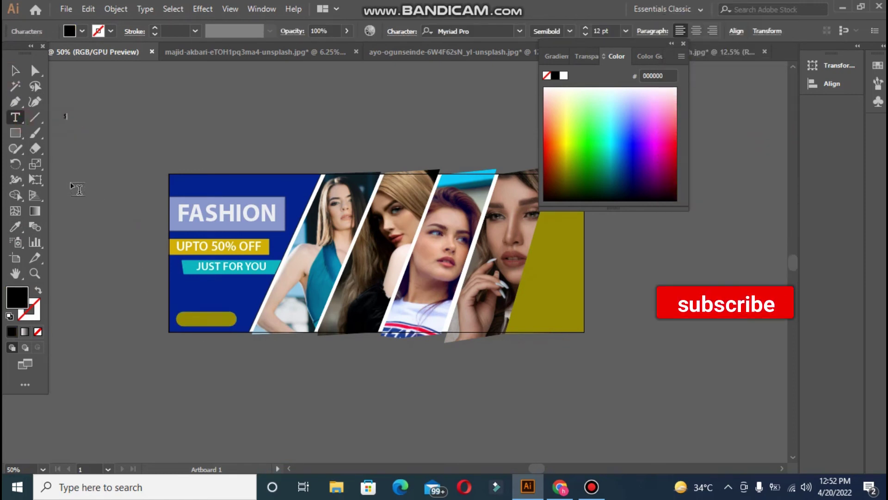
text(SHOP NOW)
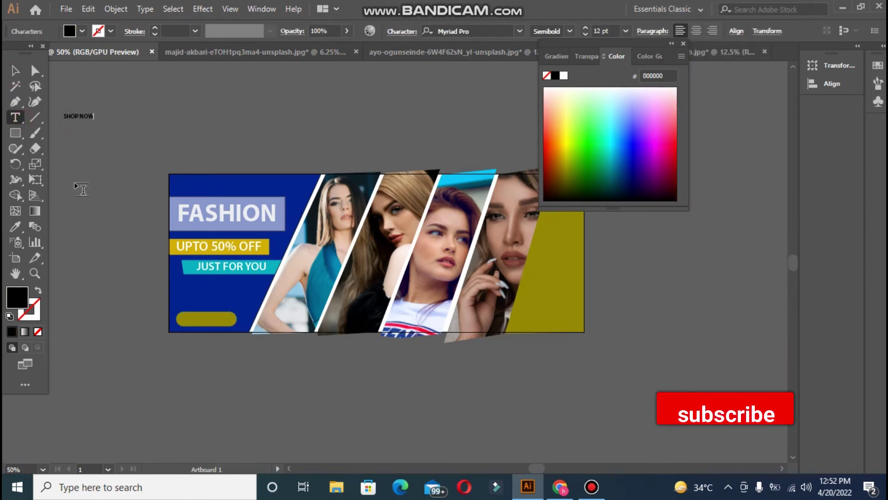
key(Escape)
drag(96, 121, 144, 135)
- Color the SHOP NOW text white #FFFFFF and set its font style to Bold
click(562, 75)
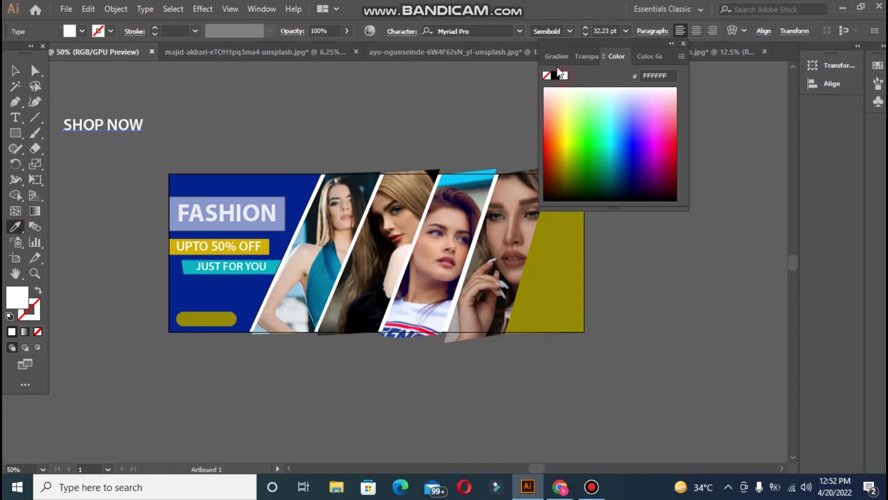
click(569, 31)
click(569, 158)
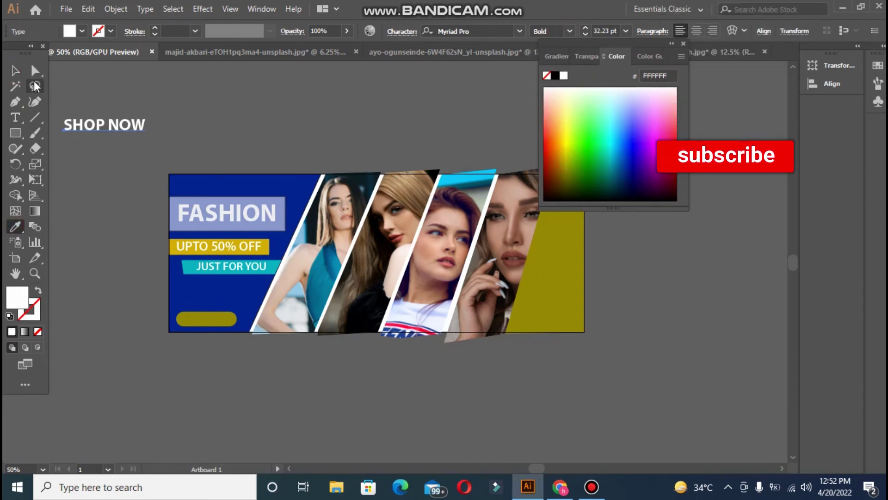
- Scale the SHOP NOW text down to about 18.2 pt and place it on the olive button
drag(144, 132, 130, 265)
drag(177, 318, 148, 283)
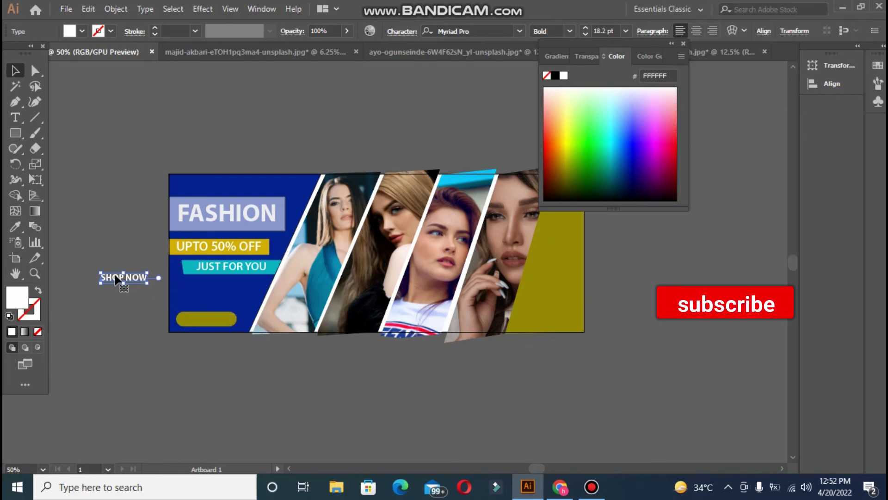
drag(188, 324, 202, 320)
click(139, 304)
- Center the SHOP NOW text on the rounded olive button and deselect both
click(194, 318)
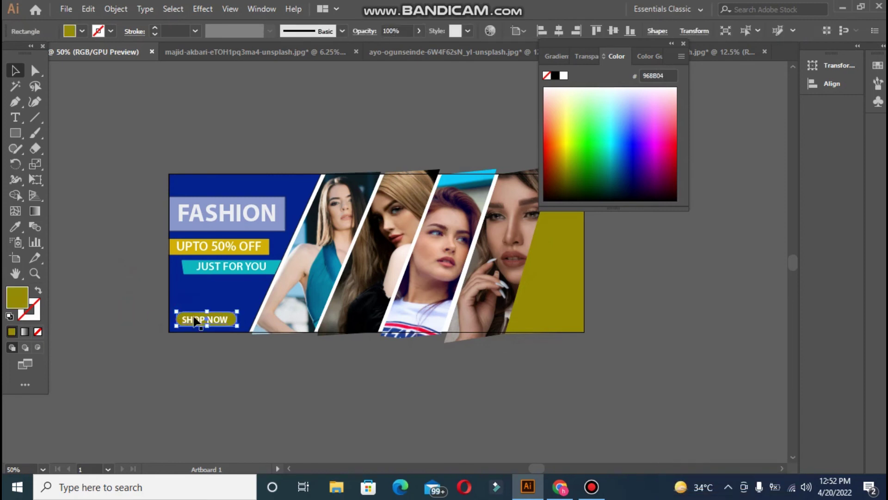
shift+click(196, 319)
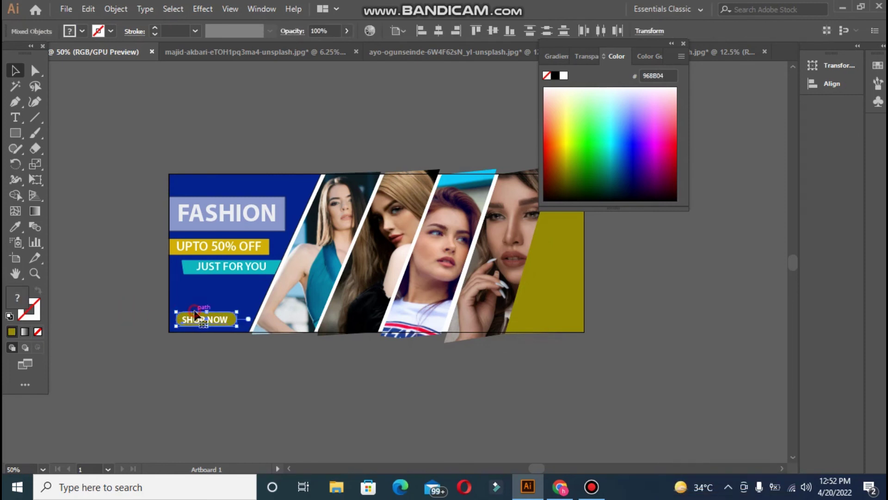
click(487, 37)
click(228, 141)
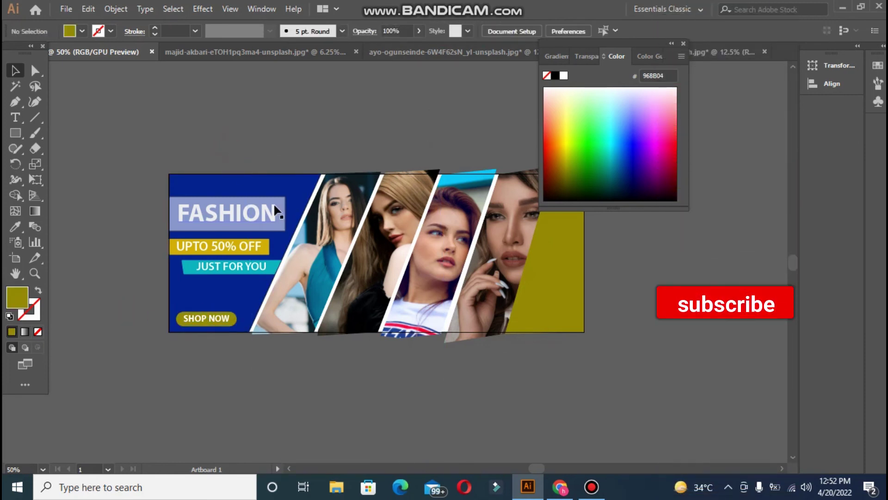
- Collapse the floating color controls and draw a thin rectangle across the banner's full width between the teal bar and the SHOP NOW button
click(671, 43)
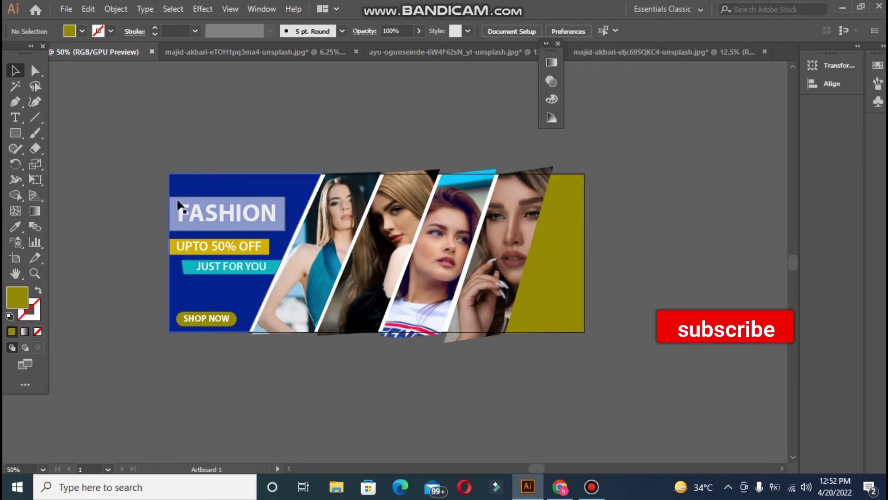
click(17, 136)
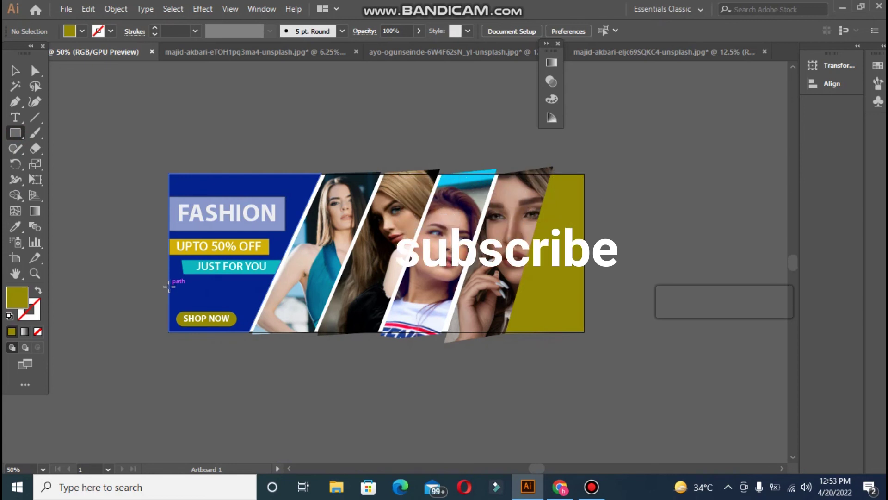
drag(169, 287, 585, 306)
- Fill the full-width band with a very light grey and lower its opacity to 70%
double_click(26, 300)
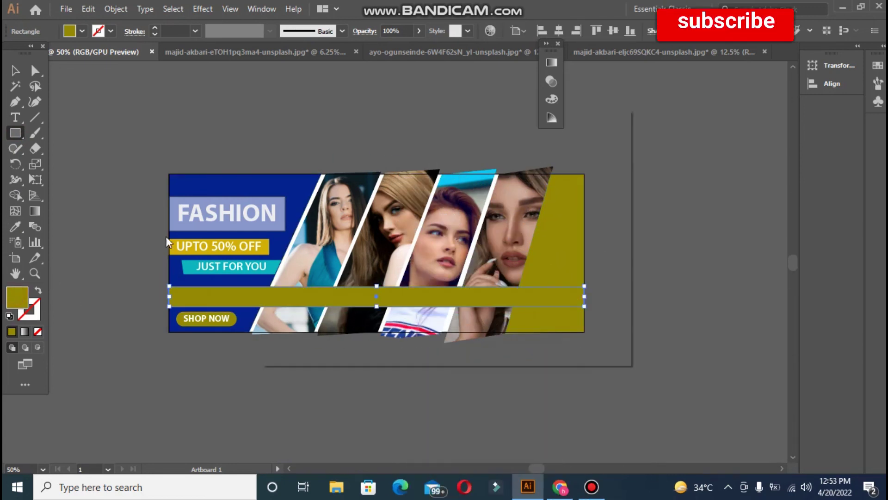
click(278, 177)
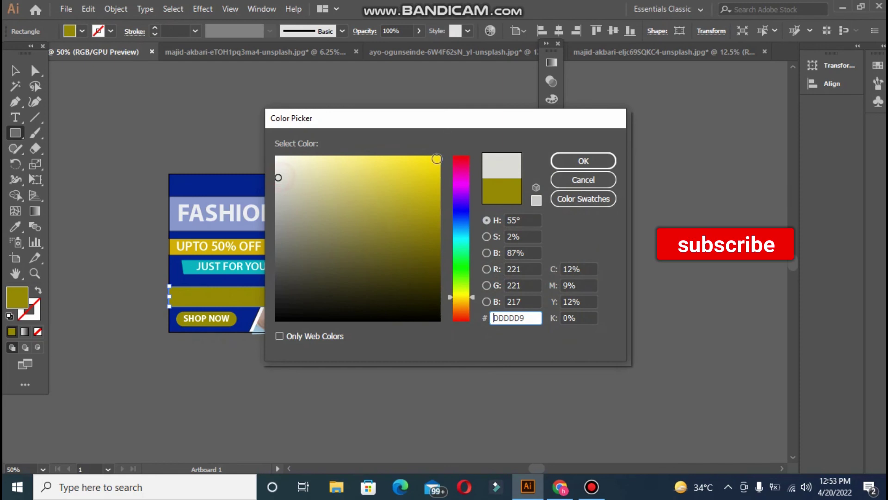
click(277, 172)
click(597, 159)
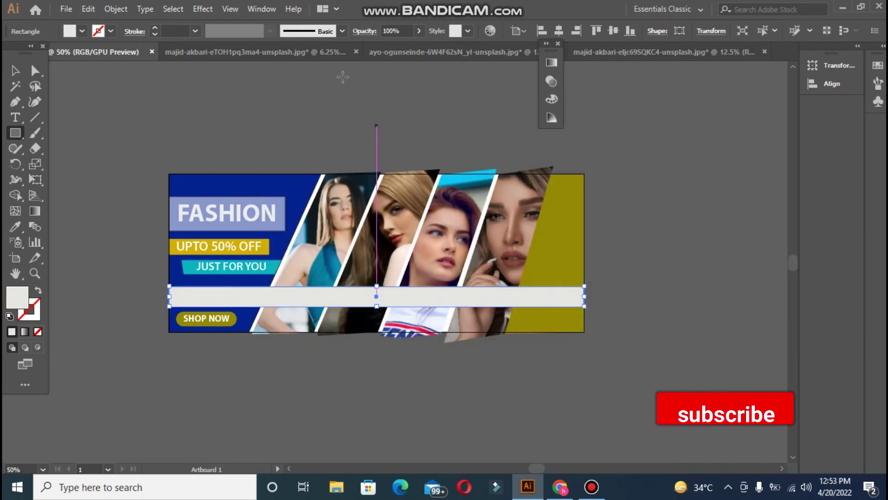
click(419, 31)
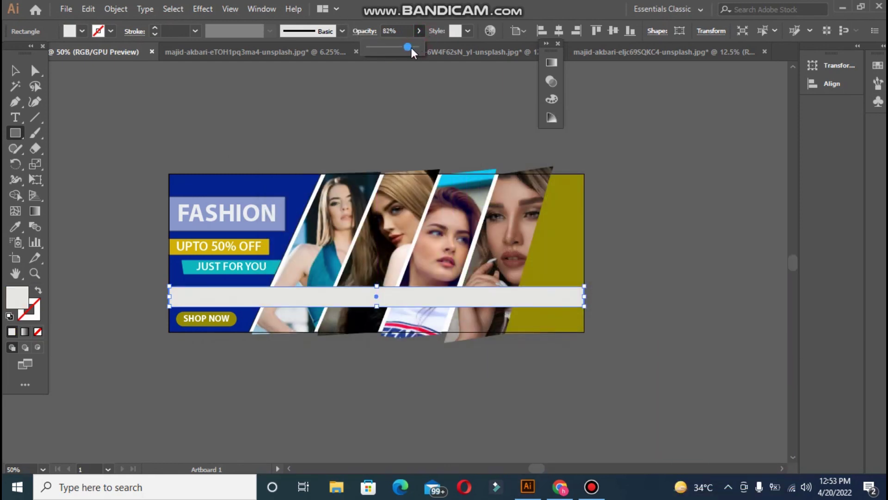
drag(412, 48, 406, 48)
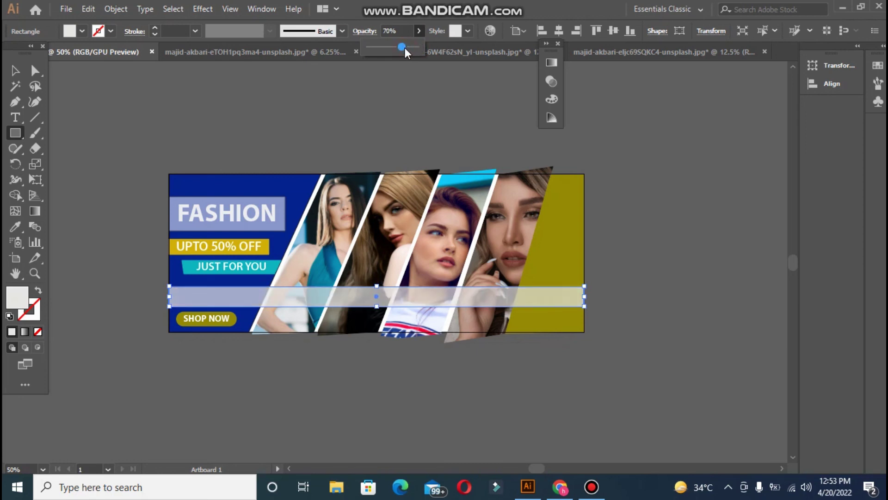
- Add the text "Style for you" on the empty canvas above the banner and scale it up to about 31.9 pt
click(15, 118)
click(87, 104)
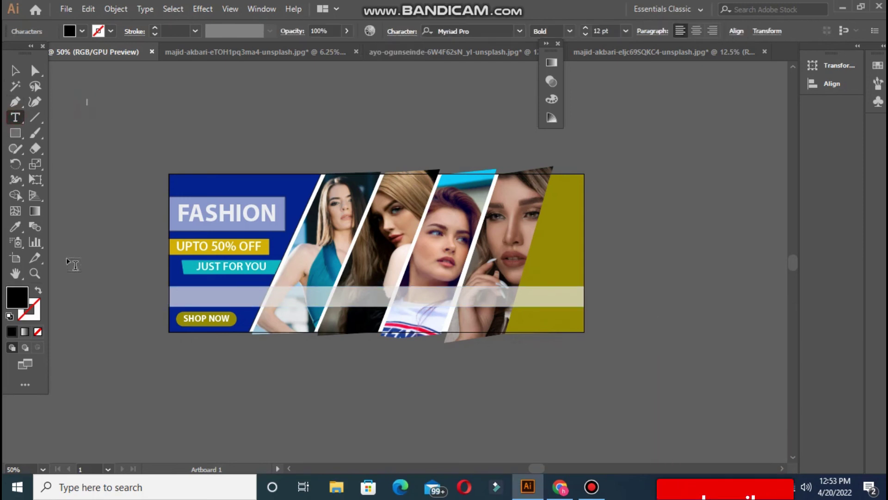
text(S)
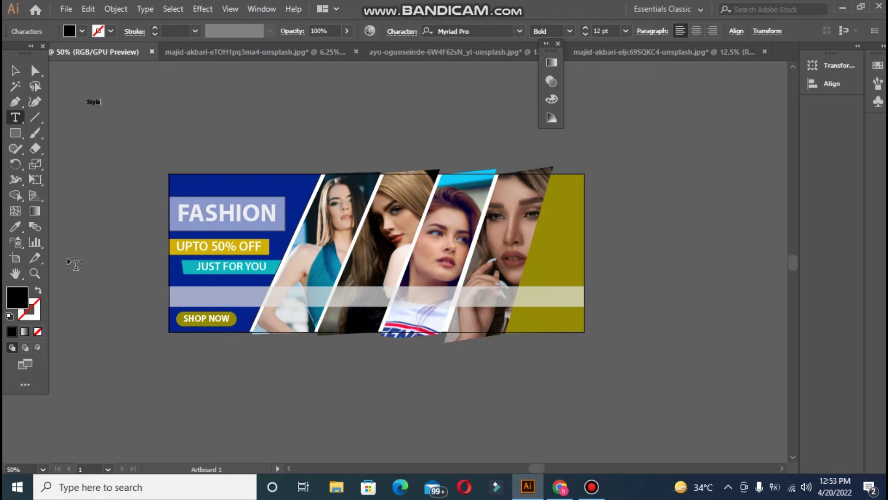
text(tyle that ma)
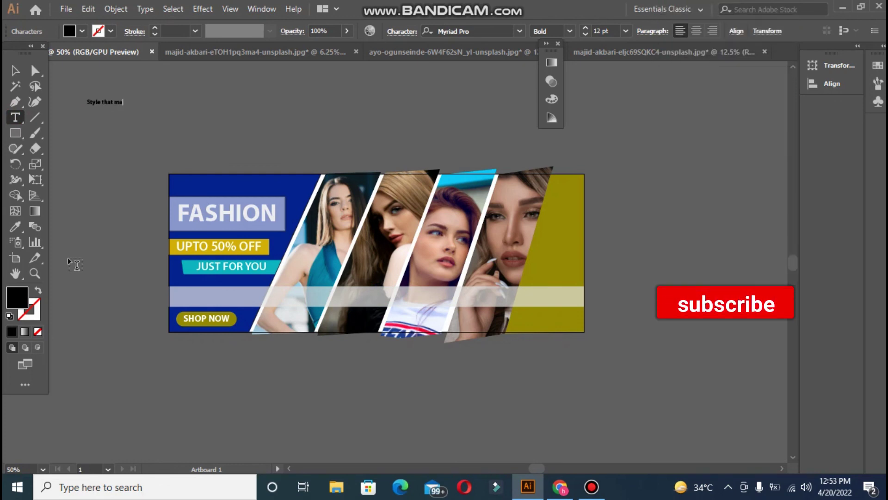
key(BackSpace)
key(BackSpace)
key(BackSpace)
key(BackSpace)
key(BackSpace)
key(BackSpace)
key(BackSpace)
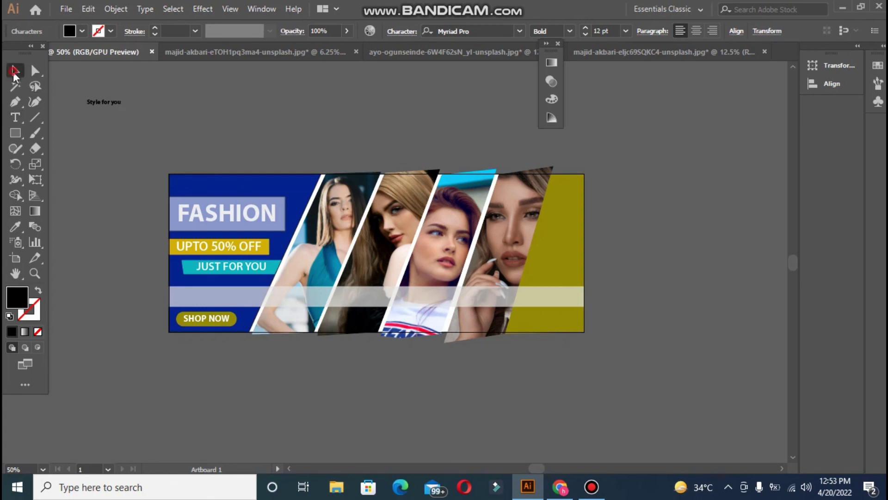
drag(120, 106, 177, 122)
- Recolor the "Style for you" text with a white fill and no stroke
click(10, 227)
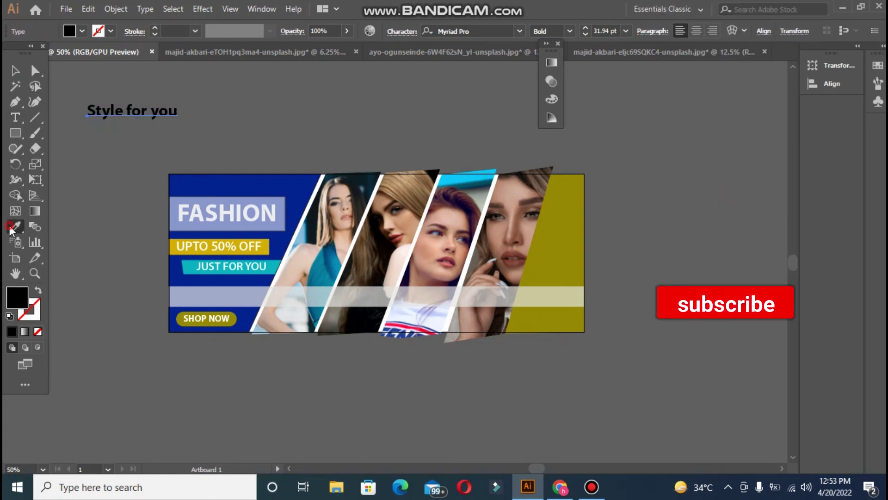
click(310, 202)
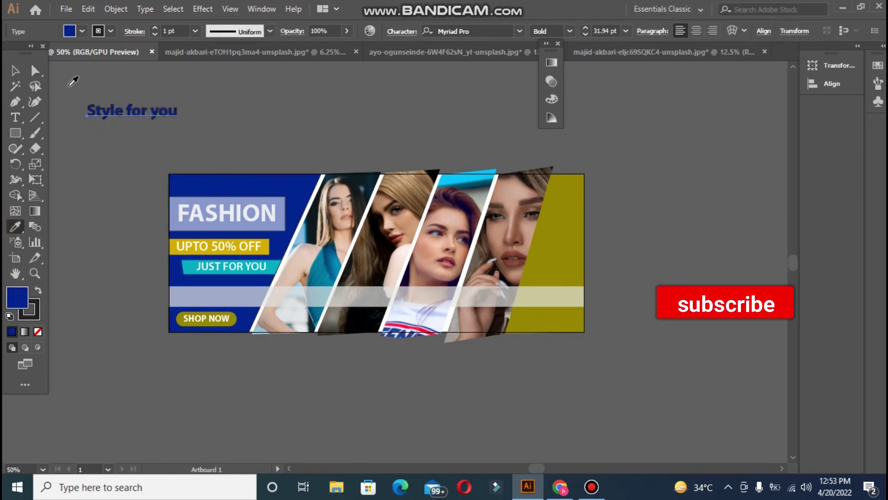
double_click(17, 297)
click(276, 165)
click(583, 160)
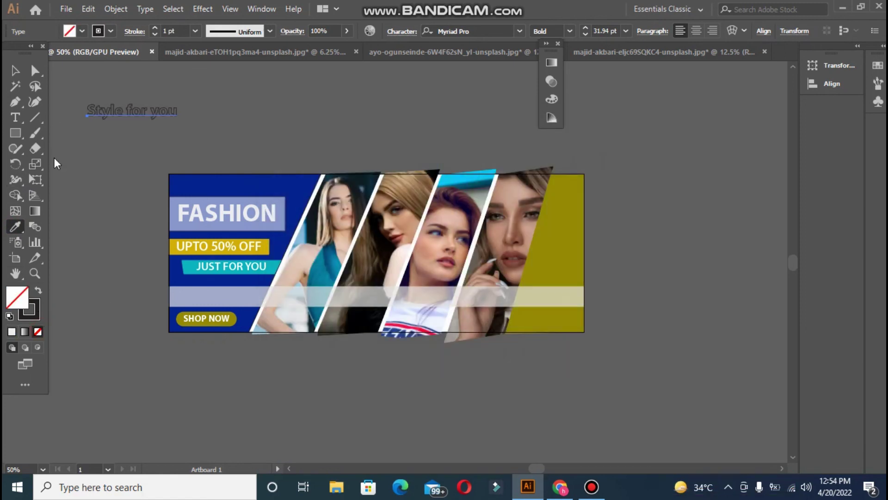
click(22, 316)
click(38, 332)
click(13, 301)
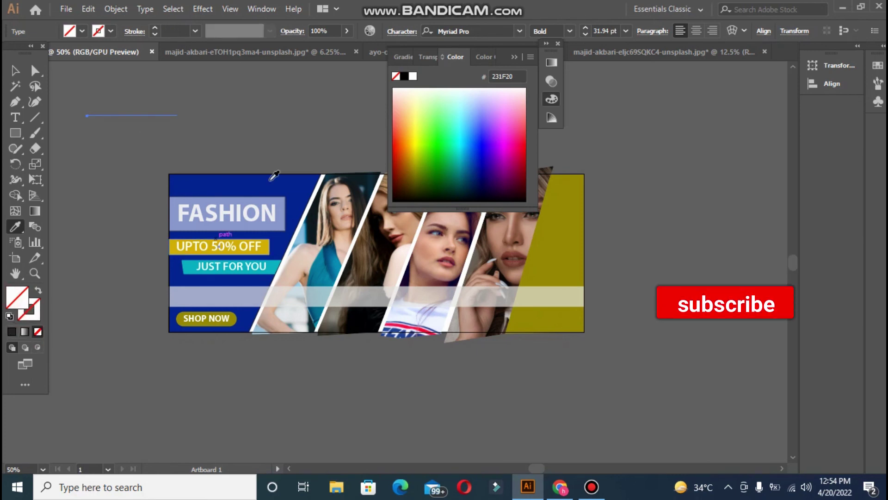
click(411, 77)
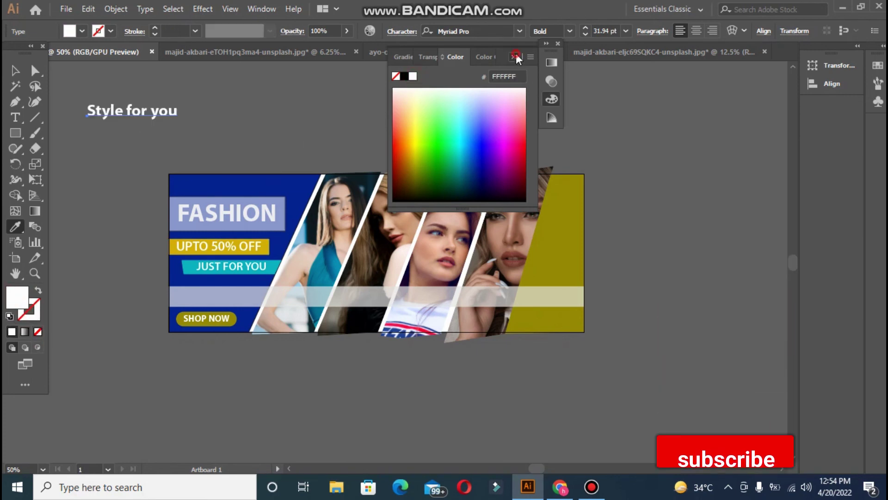
- Place the "Style for you" text on the right part of the translucent band and enlarge it to about 34.6 pt
drag(93, 113, 469, 313)
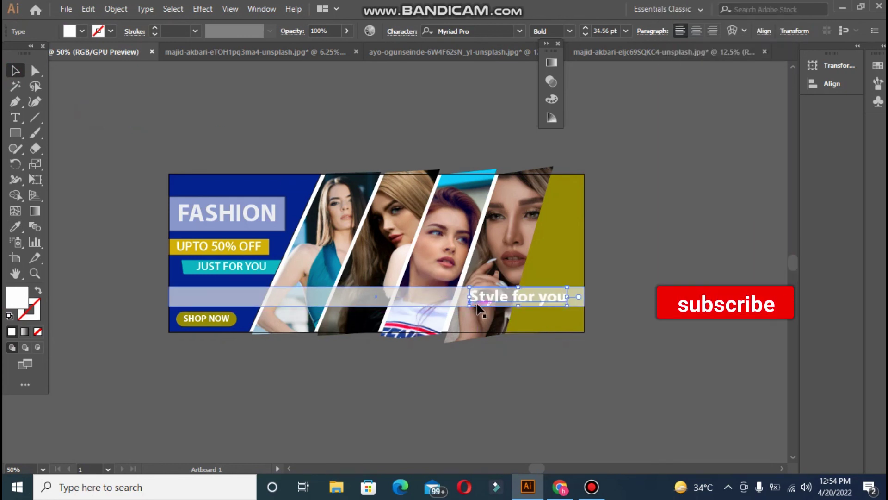
double_click(15, 303)
key(Escape)
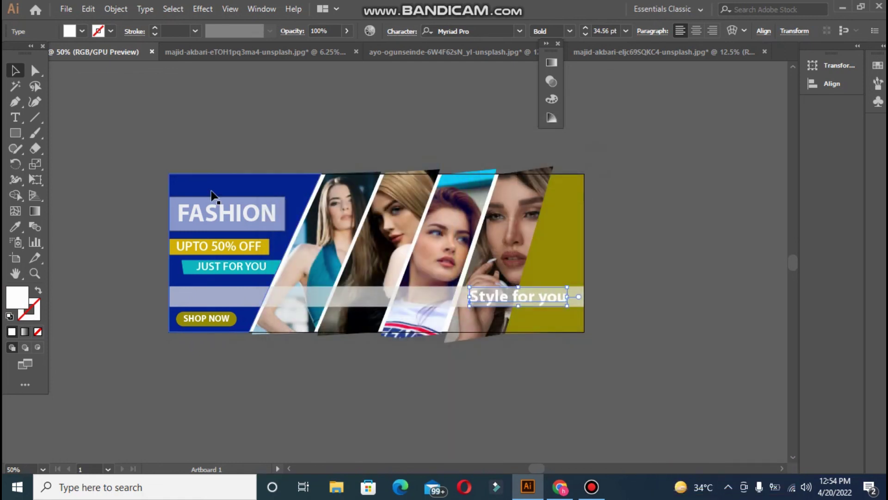
- Match the tagline text's fill to the banner's dark blue background, remove its stroke and deselect it
click(15, 227)
click(176, 185)
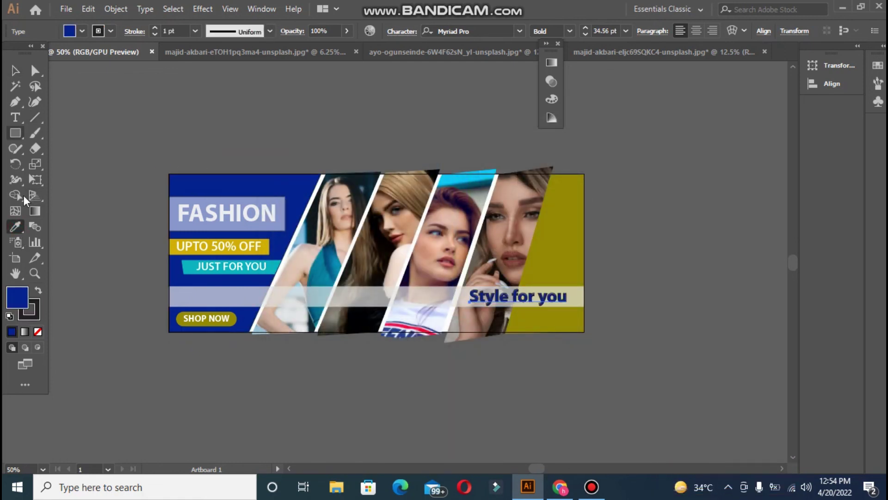
click(37, 318)
click(38, 332)
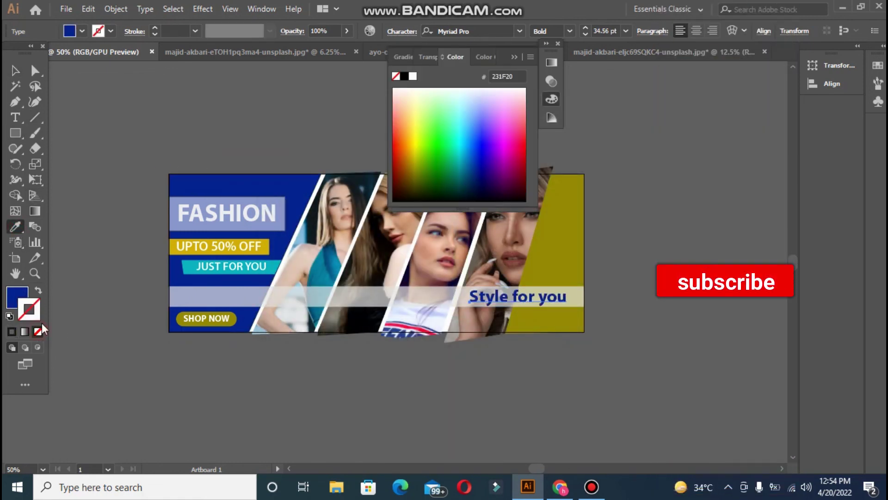
click(514, 56)
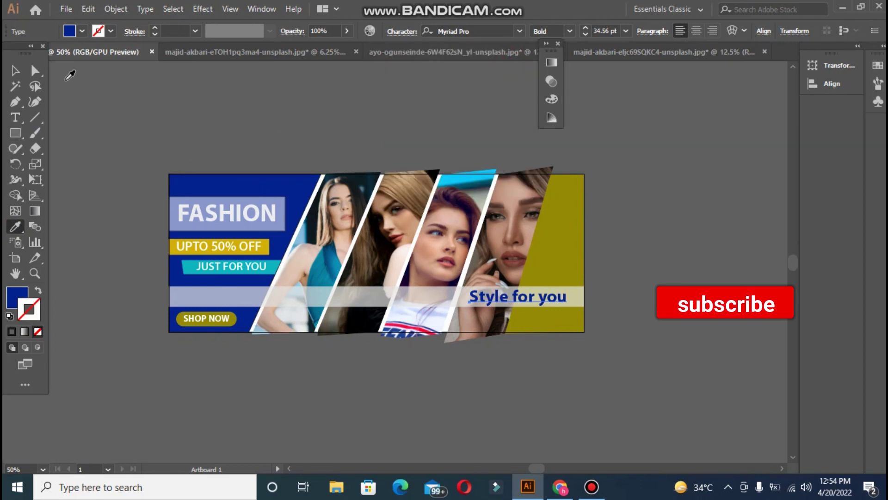
click(14, 71)
click(159, 91)
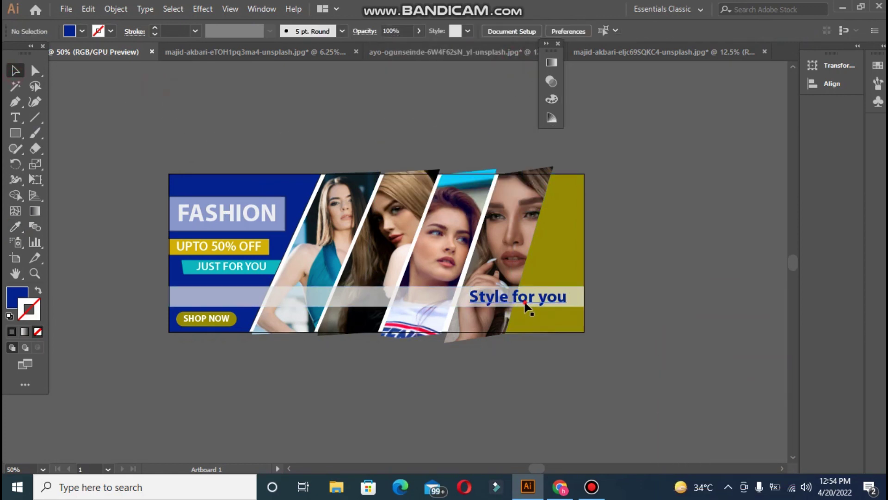
- Scale the tagline text up to about 36.3 pt and deselect it
click(526, 300)
drag(565, 285, 571, 281)
click(643, 289)
- Tighten the tracking of the "Style for you" text with a negative value
click(477, 292)
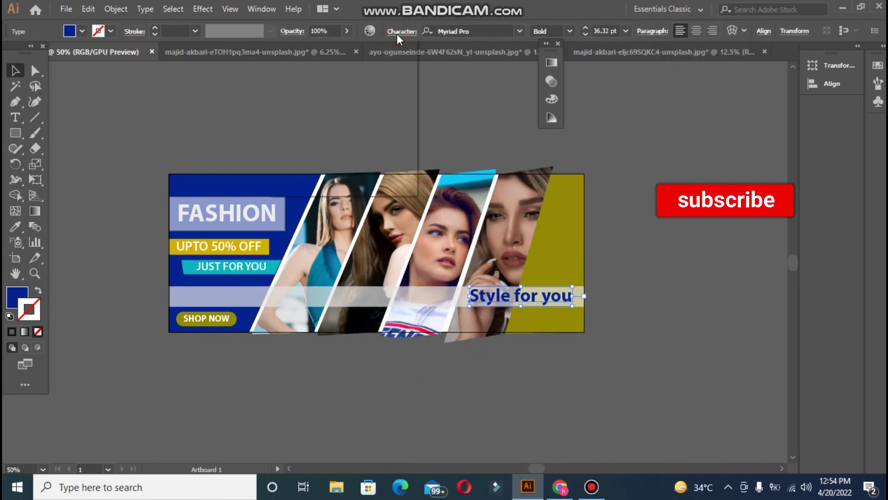
click(397, 34)
click(366, 96)
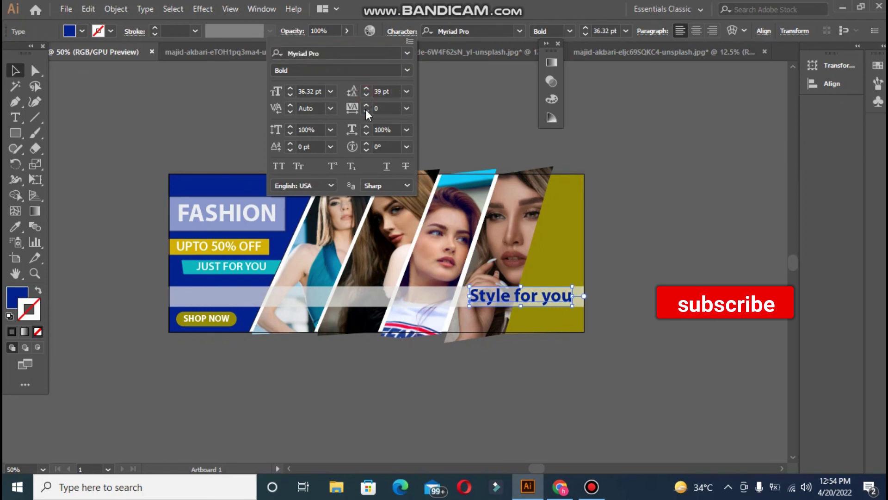
click(367, 112)
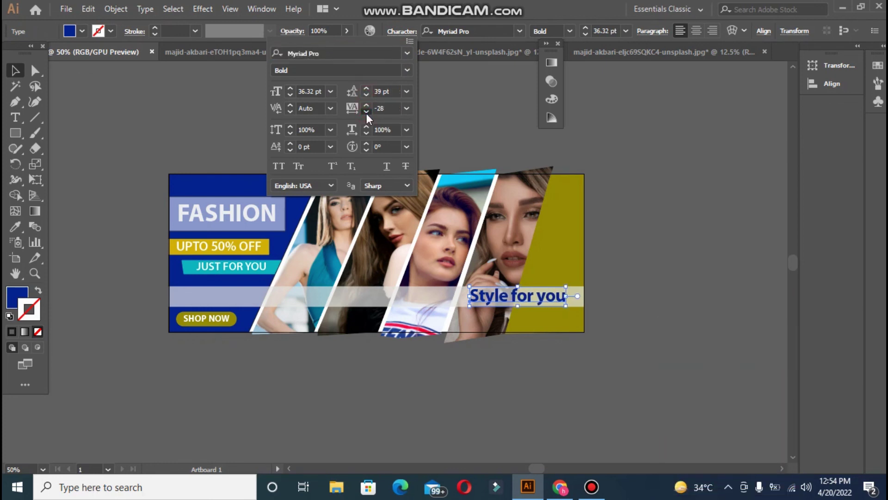
click(624, 175)
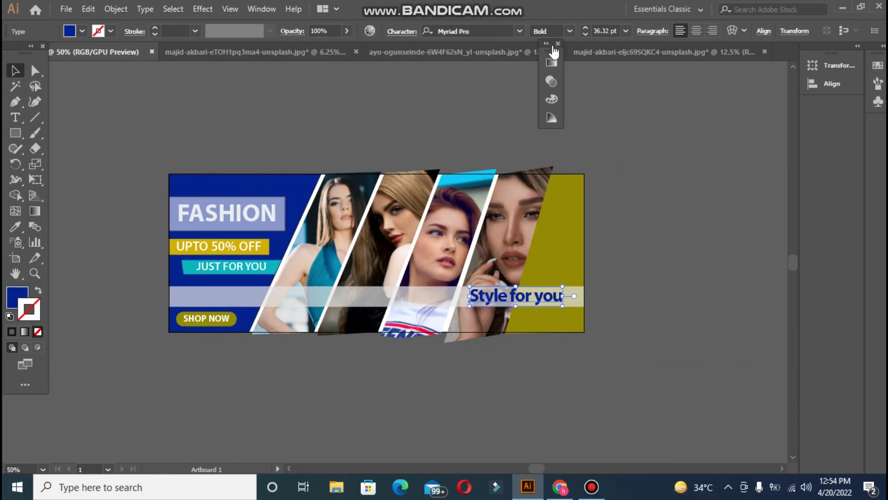
- Set the tagline's font style to Bold Italic and deselect it
click(569, 31)
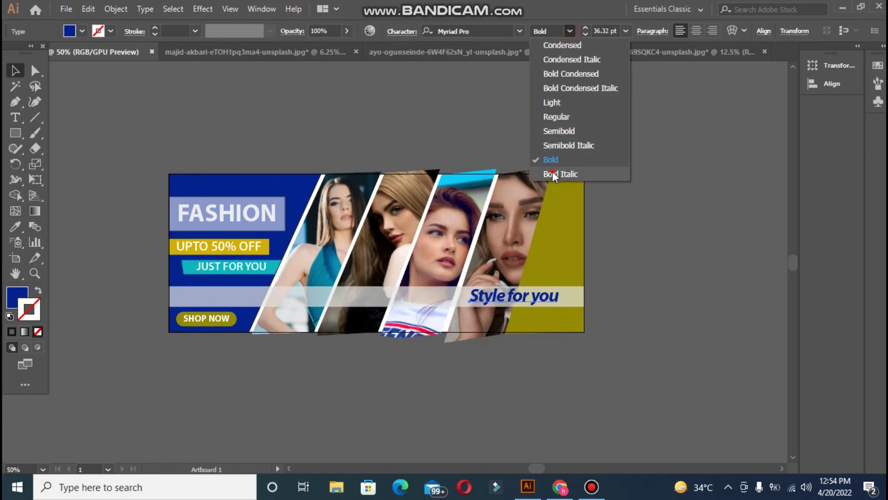
click(553, 172)
click(653, 231)
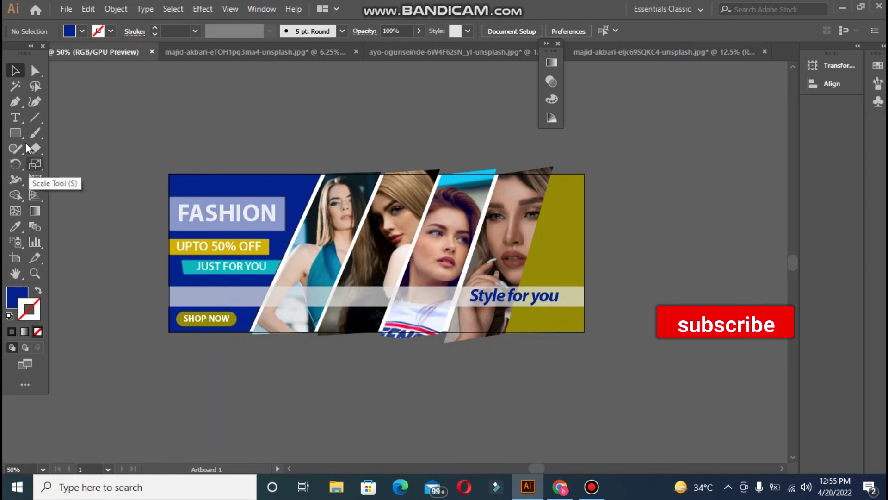
- Draw a rectangle covering the whole banner from corner to corner and reset its fill and stroke to the defaults
click(15, 133)
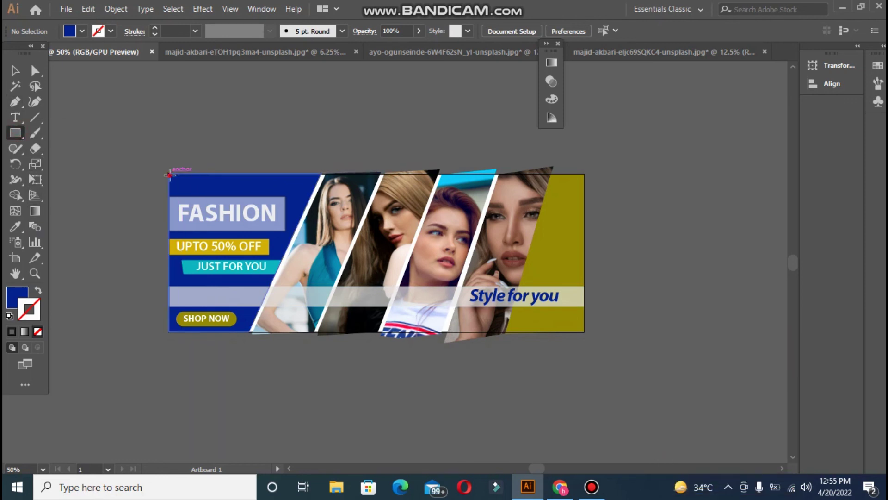
drag(170, 174, 584, 332)
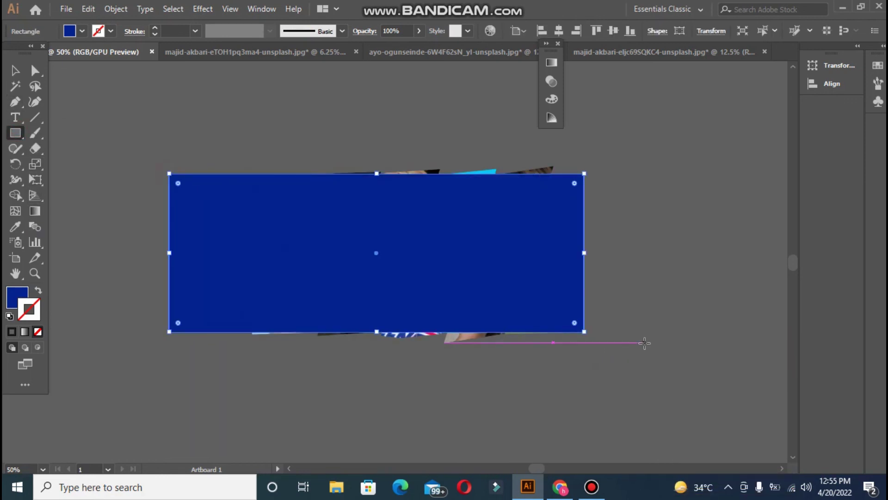
key(d)
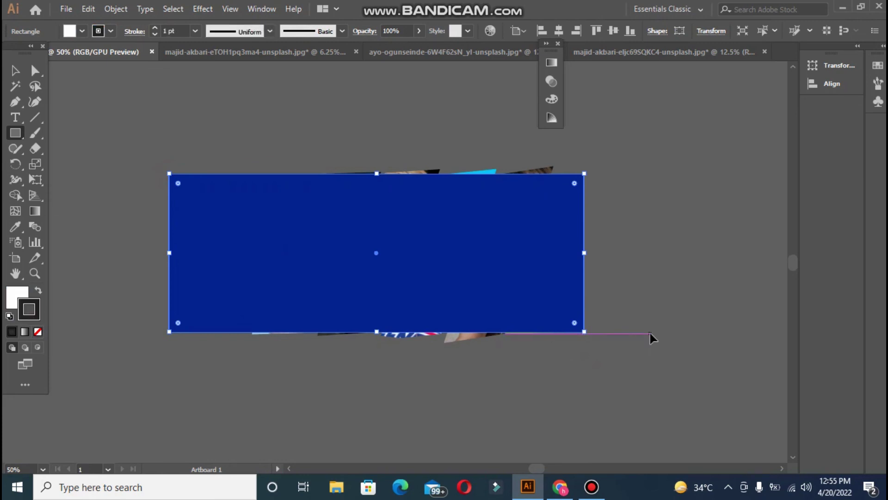
- Select all the artwork and make a clipping mask with the covering rectangle, trimming the portraits to the banner's edges
key(ctrl+a)
right_click(334, 223)
click(376, 317)
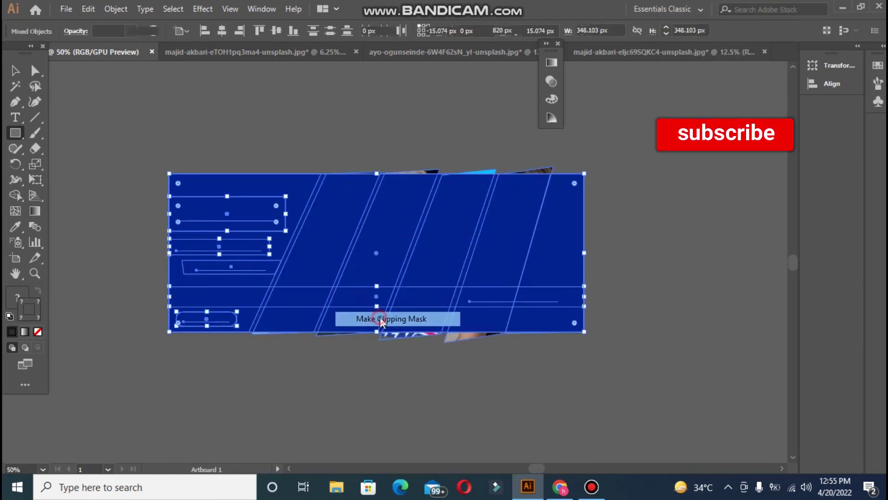
click(15, 72)
click(146, 132)
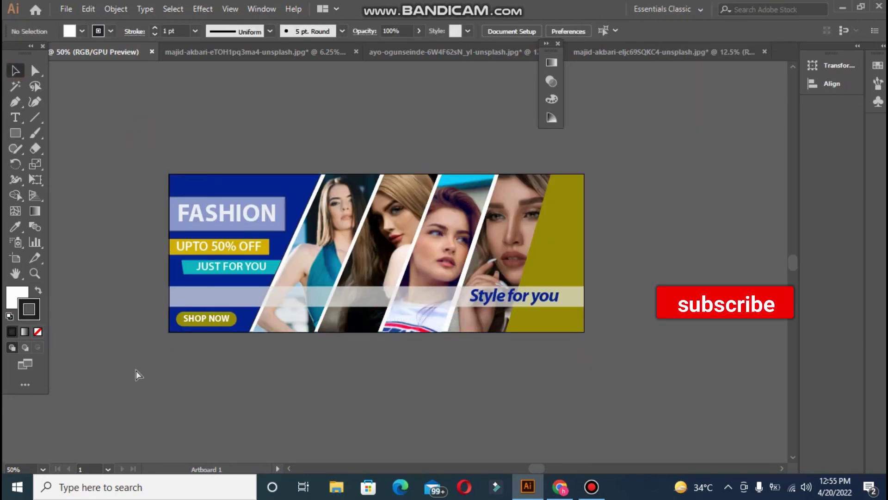
key(ctrl+0)
key(ctrl+minus)
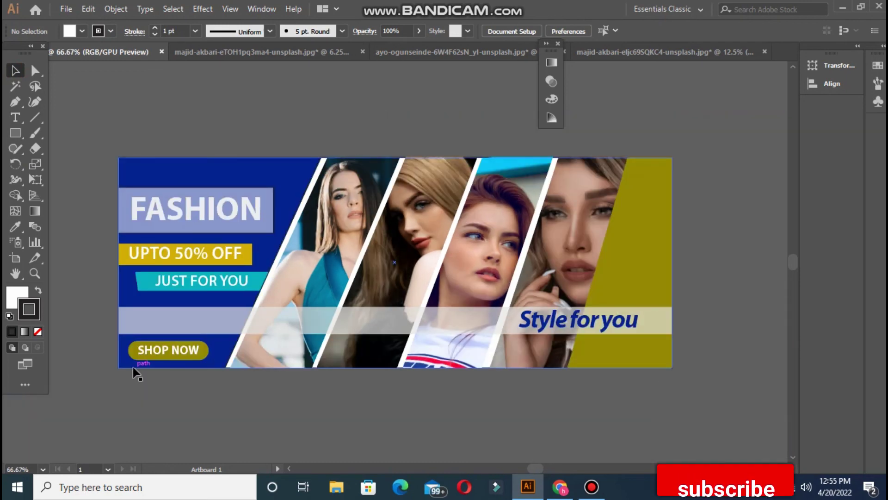